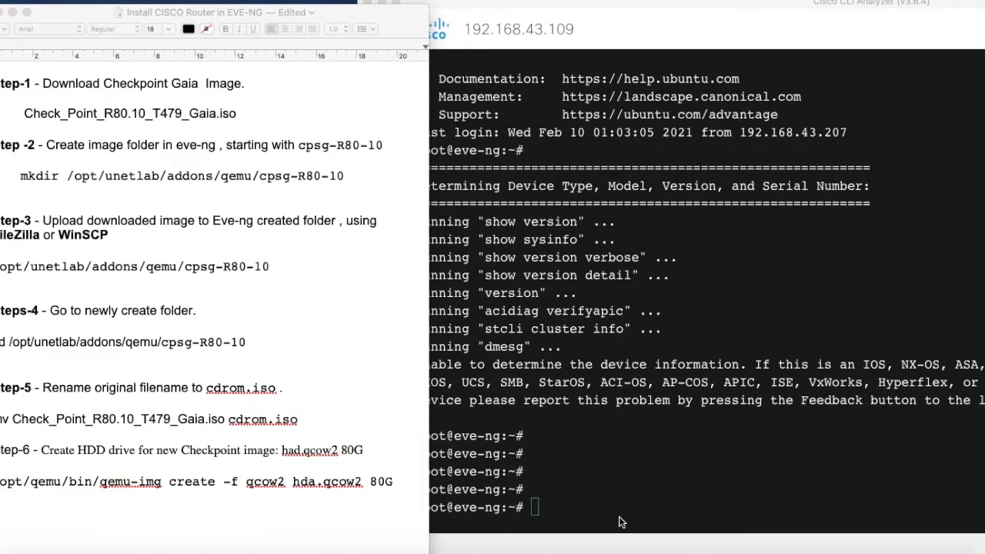
# In the notes, highlight the Step-1 download instruction and the Check_Point_R80.10_T479_Gaia.iso image name.
pyautogui.click(2, 84)
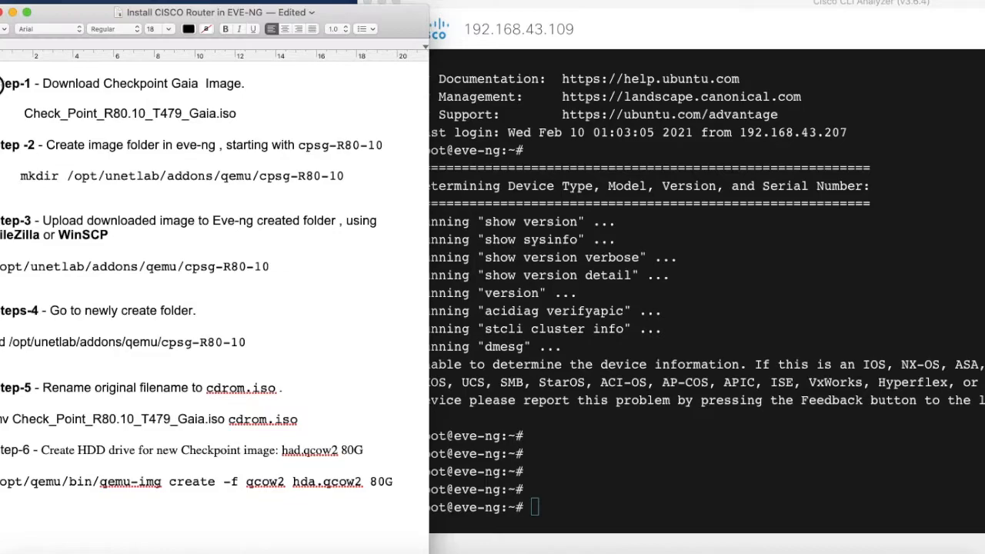
pyautogui.moveTo(3, 84); pyautogui.dragTo(373, 511)
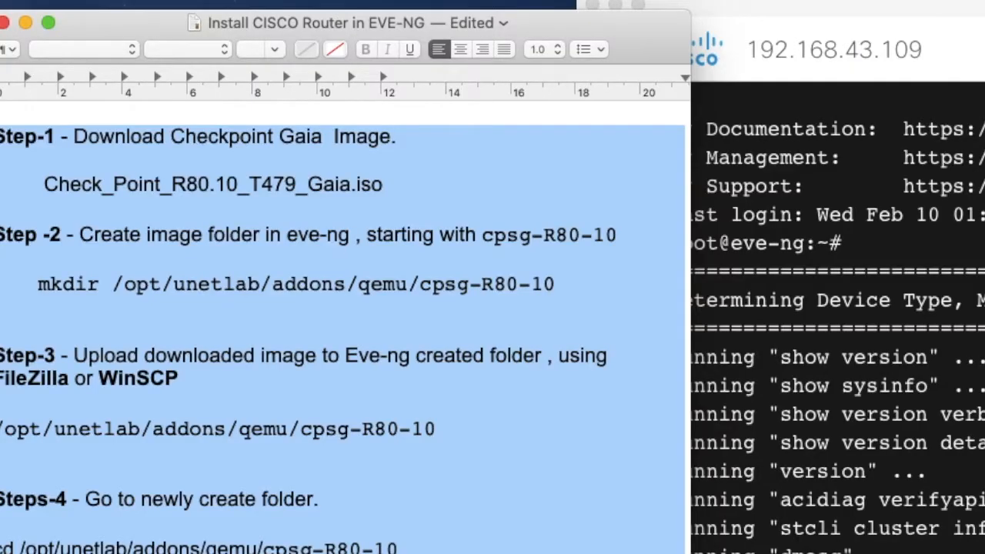
pyautogui.click(277, 325)
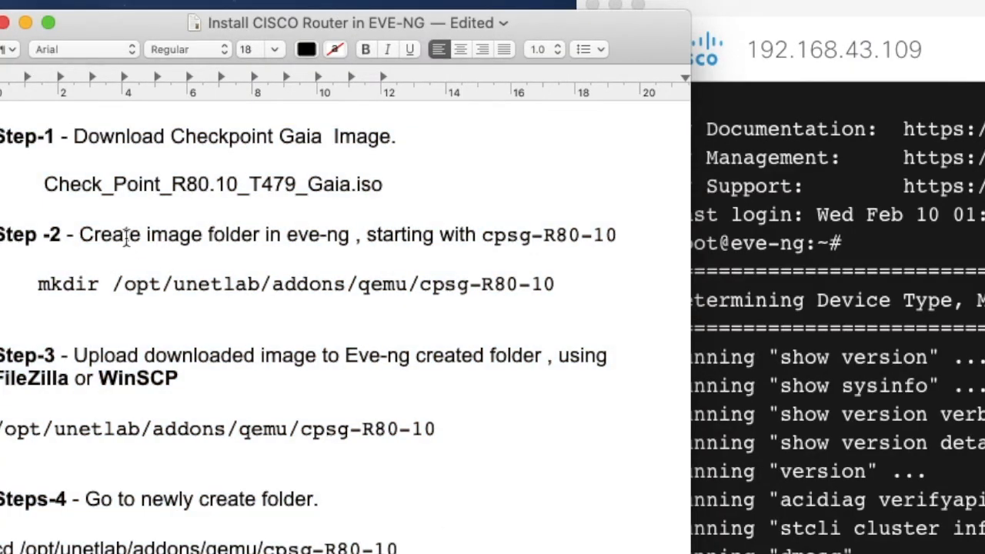
pyautogui.moveTo(69, 137); pyautogui.dragTo(405, 137)
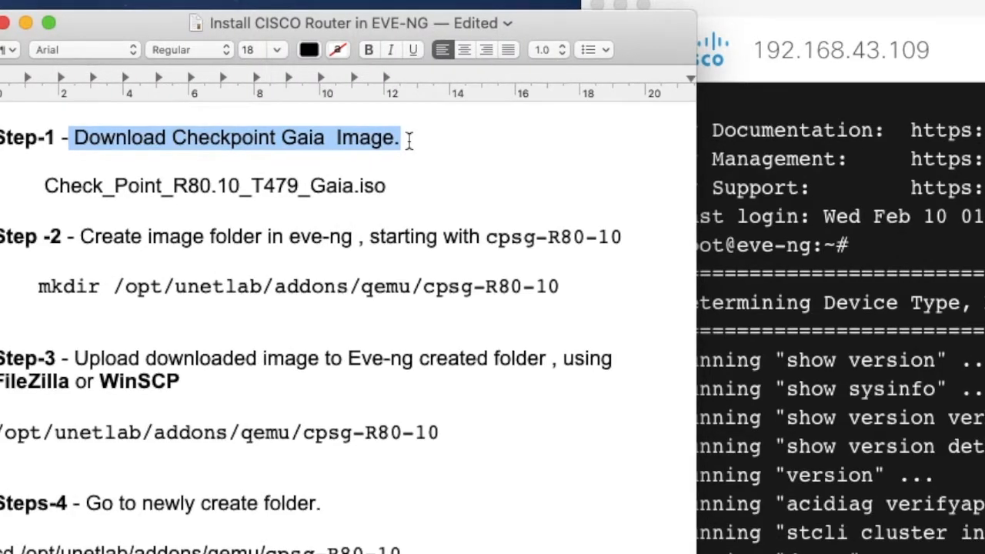
pyautogui.moveTo(49, 184); pyautogui.dragTo(428, 176)
# Highlight the Step-2 folder name cpsg-R80-10 and the /opt/unetlab/addons/qemu/ path in the mkdir line.
pyautogui.moveTo(485, 237); pyautogui.dragTo(620, 240)
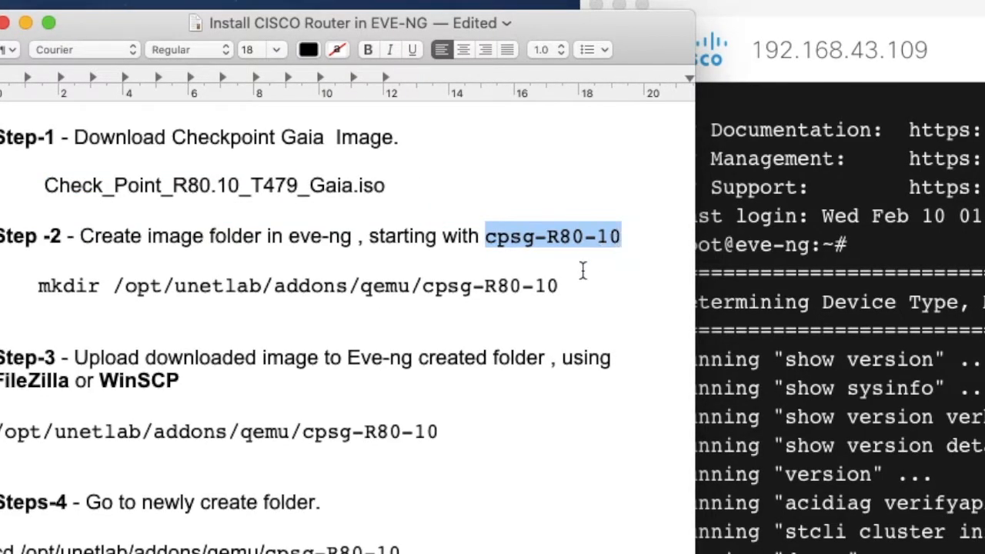
pyautogui.click(490, 239)
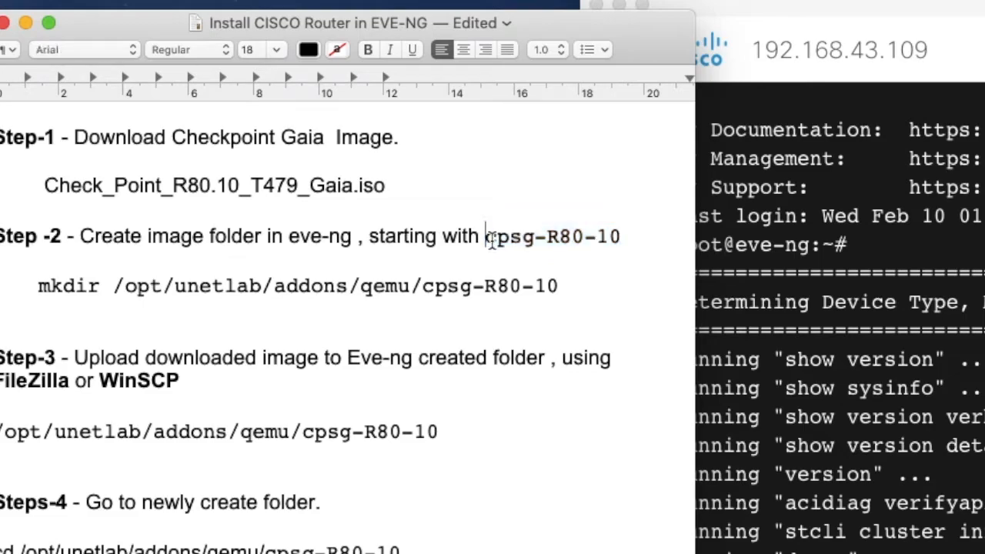
pyautogui.moveTo(489, 240); pyautogui.dragTo(620, 243)
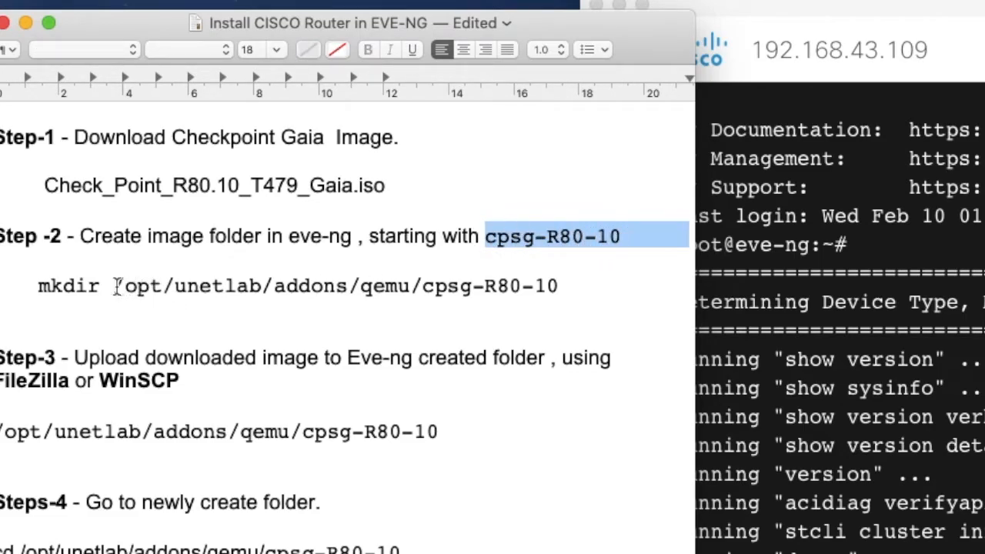
pyautogui.moveTo(114, 287); pyautogui.dragTo(420, 287)
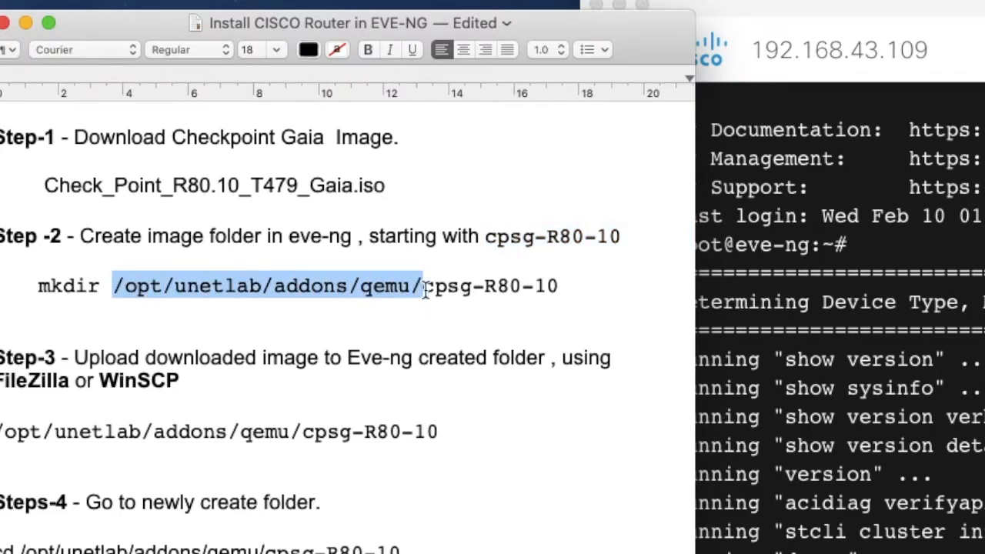
pyautogui.click(423, 289)
pyautogui.doubleClick(425, 289)
# Add empty prompts in the EVE-NG terminal, then highlight the Step -2 heading in the notes.
pyautogui.click(595, 446)
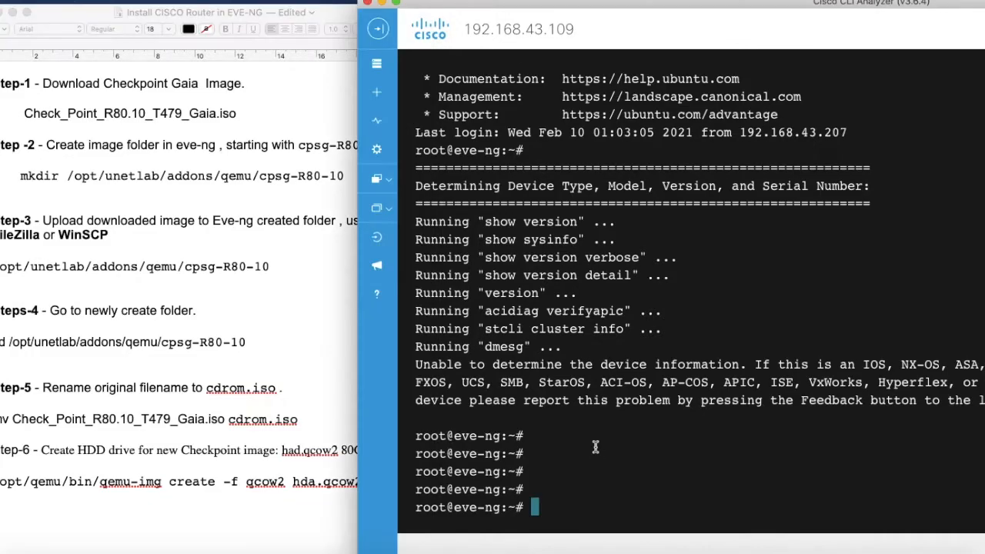
pyautogui.press('Return')
pyautogui.press('Return')
pyautogui.press('Return')
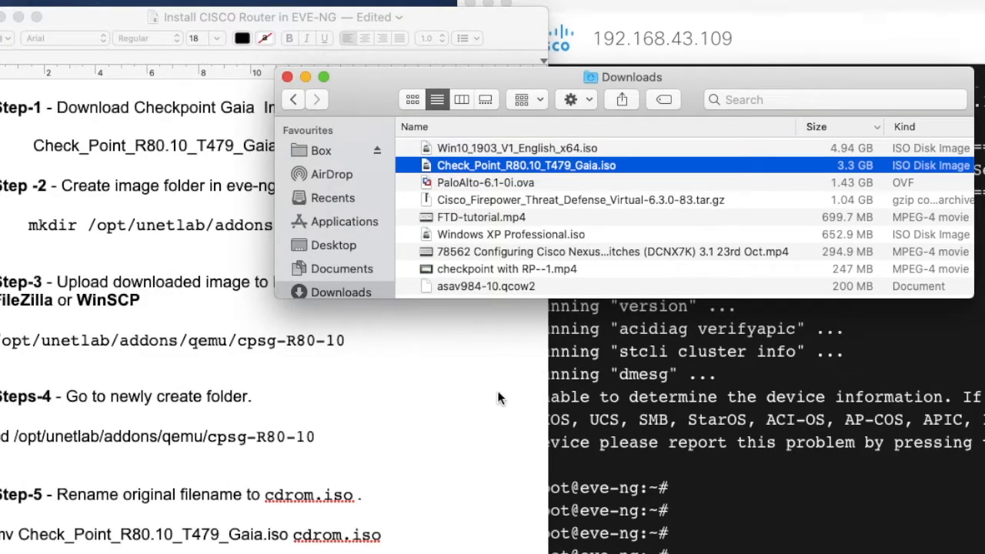
pyautogui.click(423, 364)
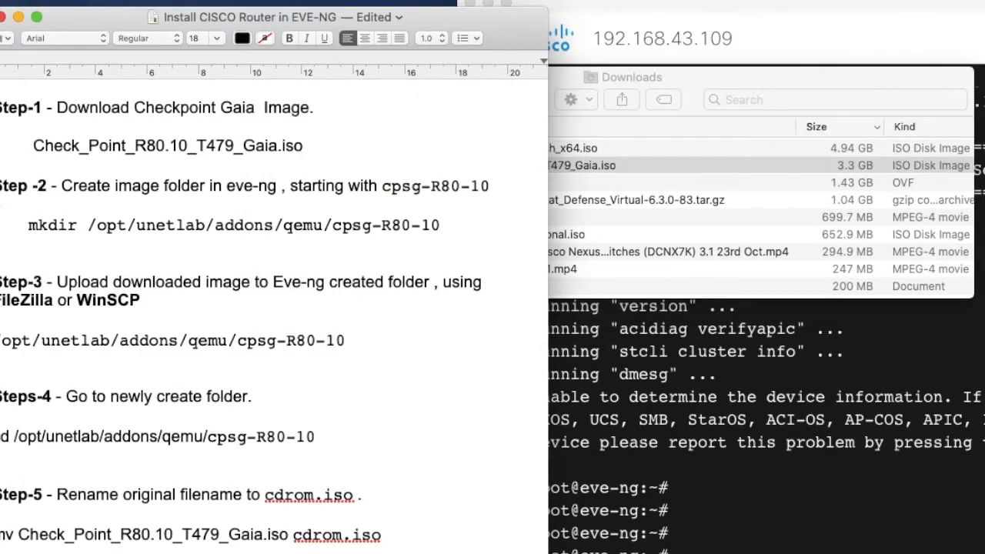
pyautogui.moveTo(5, 186); pyautogui.dragTo(47, 186)
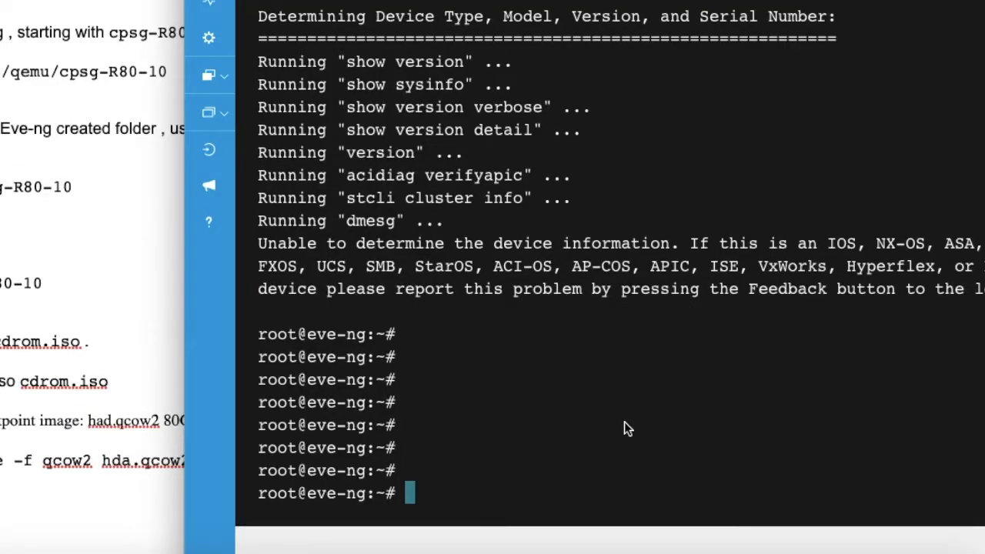
# Run mkdir /opt/unetlab/addons/qemu/cpsg-R80-10, pasting the folder name copied from the notes.
pyautogui.write('mkd')
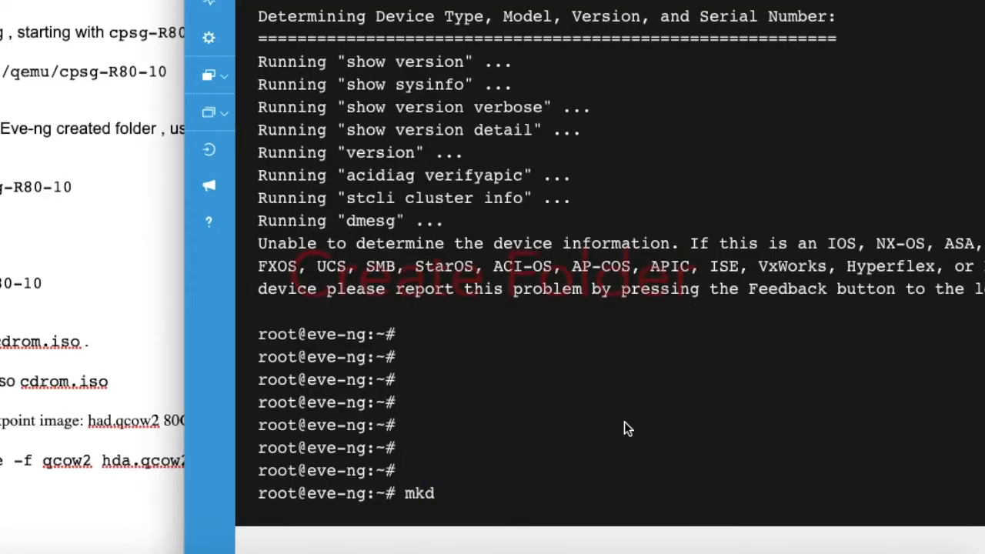
pyautogui.write('ir /o')
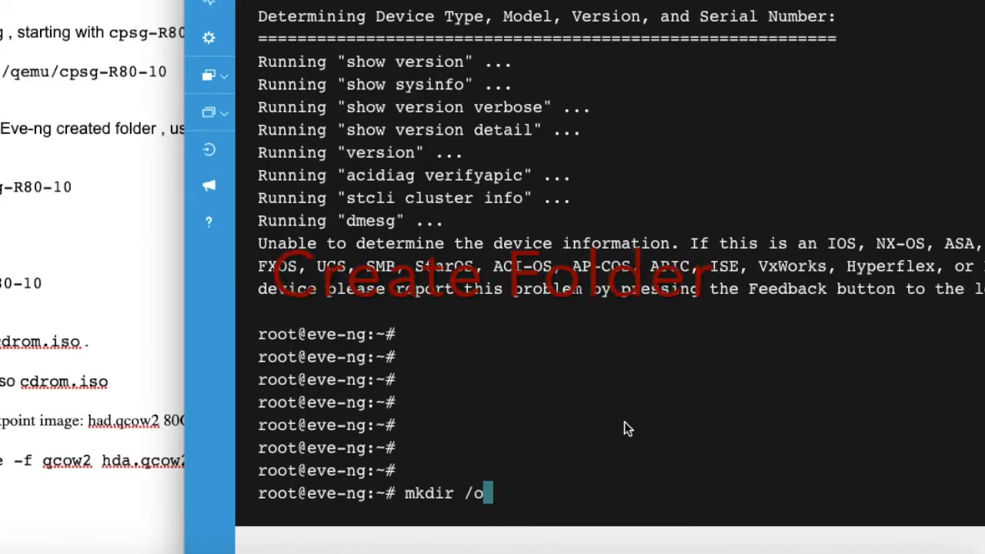
pyautogui.write('pt/unetlab/')
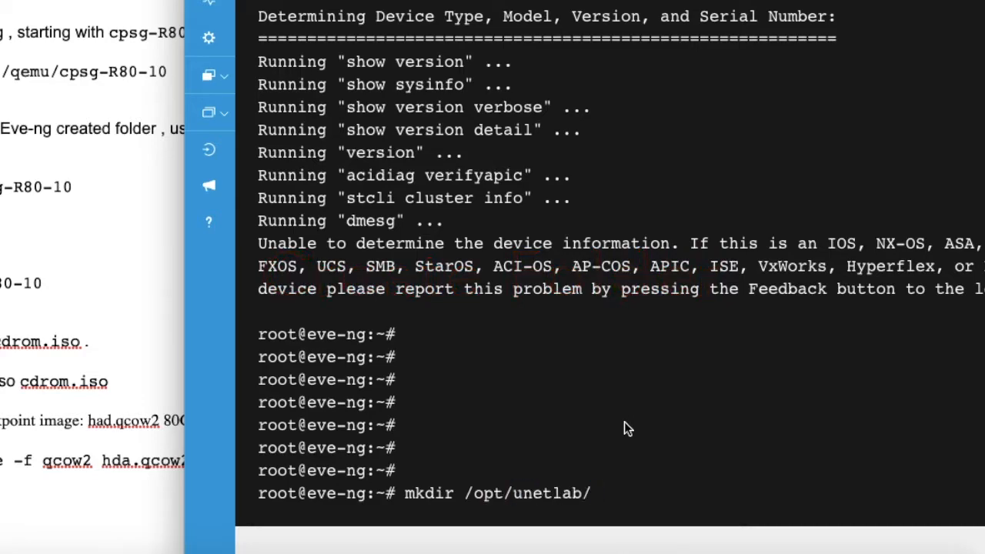
pyautogui.write('addons/')
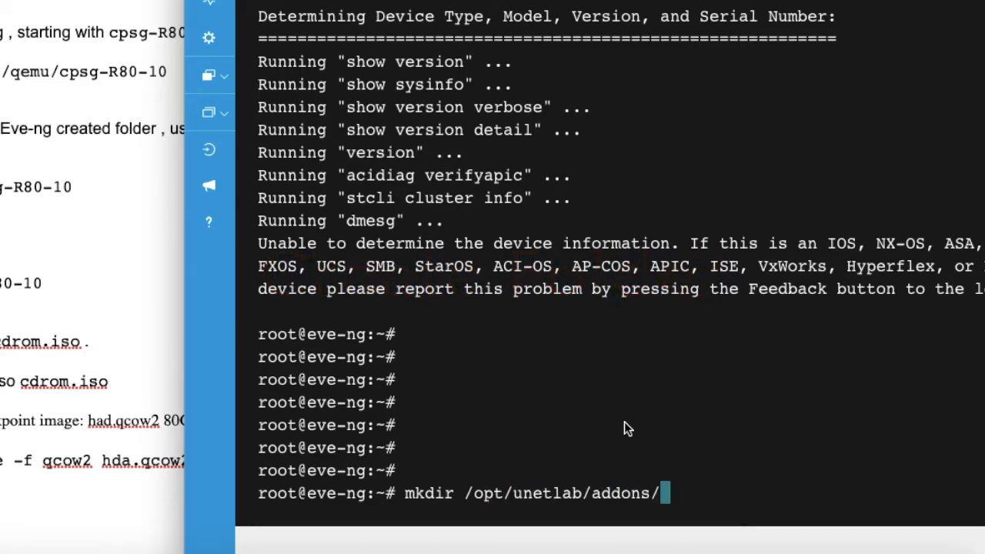
pyautogui.write('qemu/')
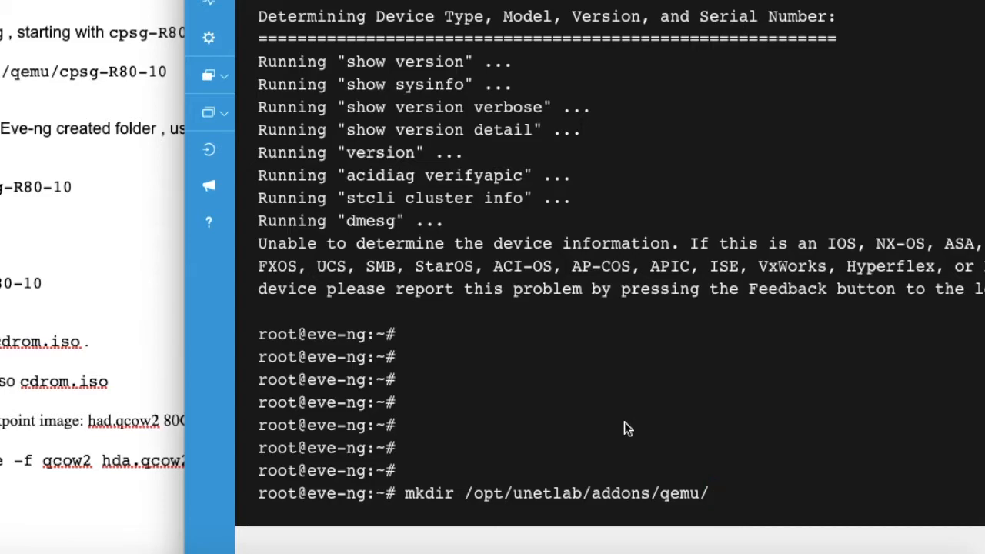
pyautogui.click(64, 73)
pyautogui.moveTo(60, 72); pyautogui.dragTo(171, 72)
pyautogui.press('super+c')
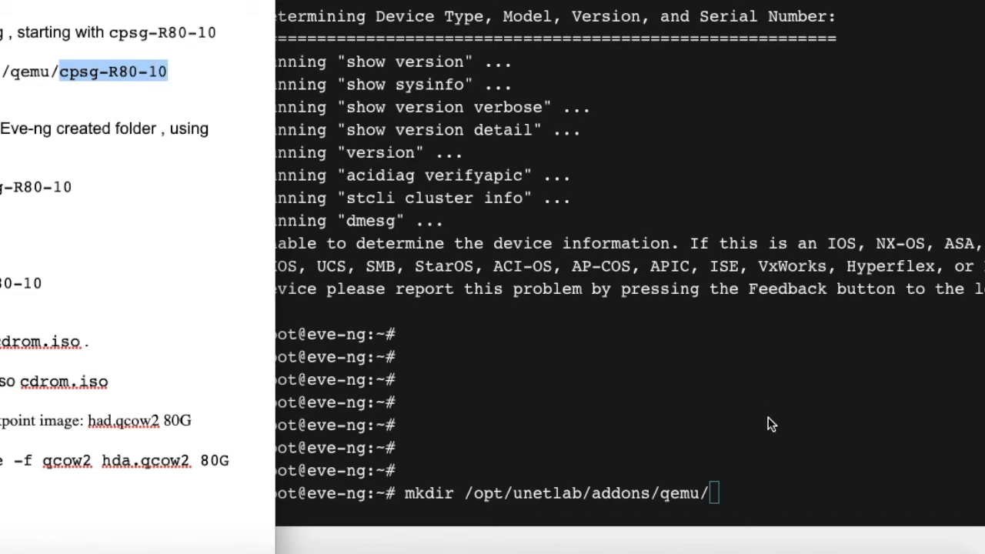
pyautogui.rightClick(784, 451)
pyautogui.click(800, 476)
pyautogui.press('Return')
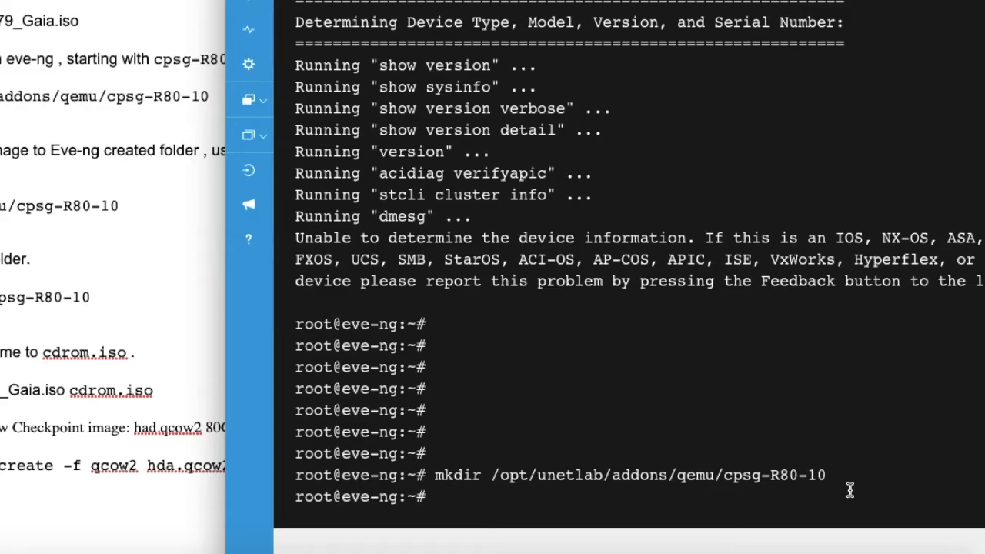
pyautogui.press('Return')
pyautogui.press('Return')
# Tab-complete /opt/unetlab/addons/qemu/cpsg-R80-10/ to verify the new folder exists.
pyautogui.write('op')
pyautogui.press('BackSpace')
pyautogui.press('BackSpace')
pyautogui.write('/opt/u')
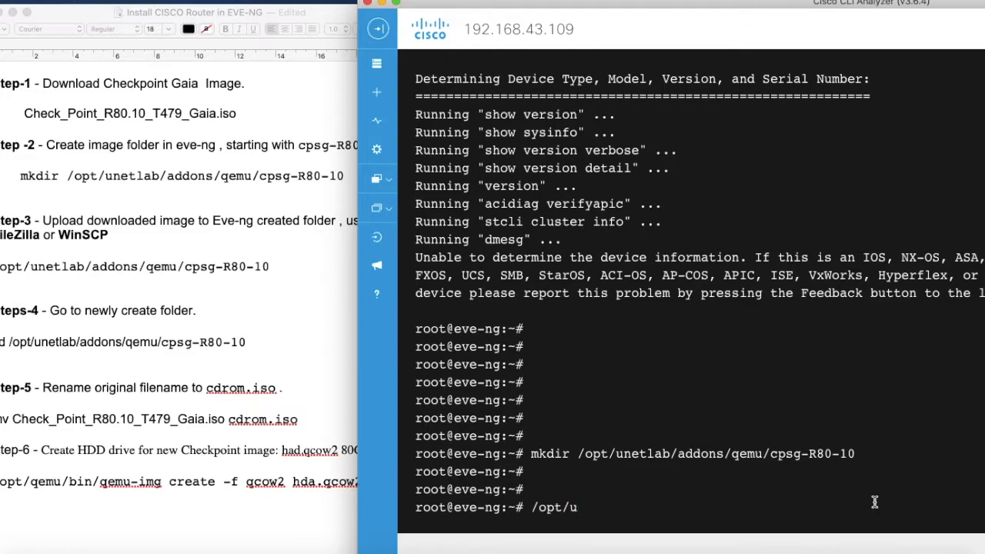
pyautogui.press('Tab')
pyautogui.write('a')
pyautogui.press('Tab')
pyautogui.write('q')
pyautogui.press('Tab')
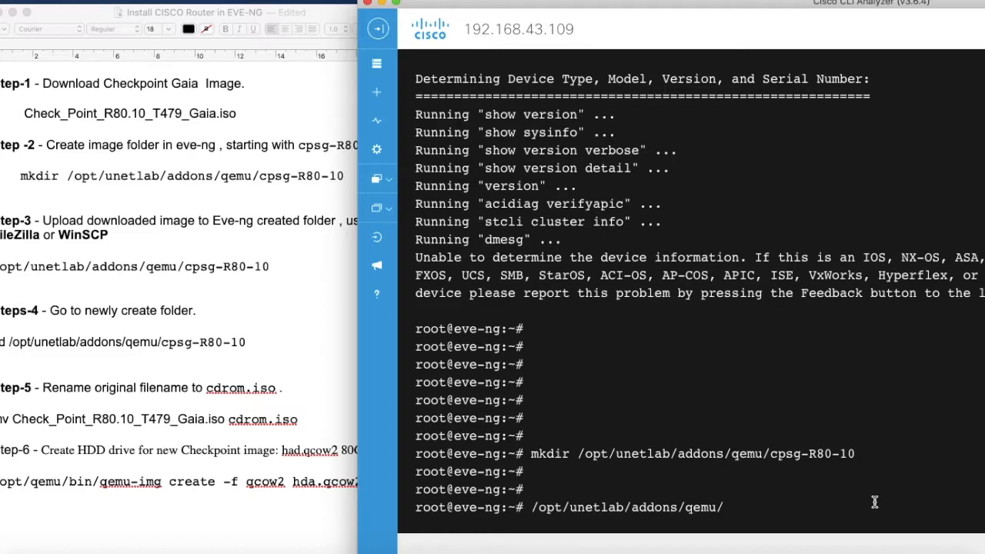
pyautogui.write('c')
pyautogui.press('Tab')
pyautogui.hotkey('ctrl', 'a')
pyautogui.press('Return')
pyautogui.press('Return')
pyautogui.press('Return')
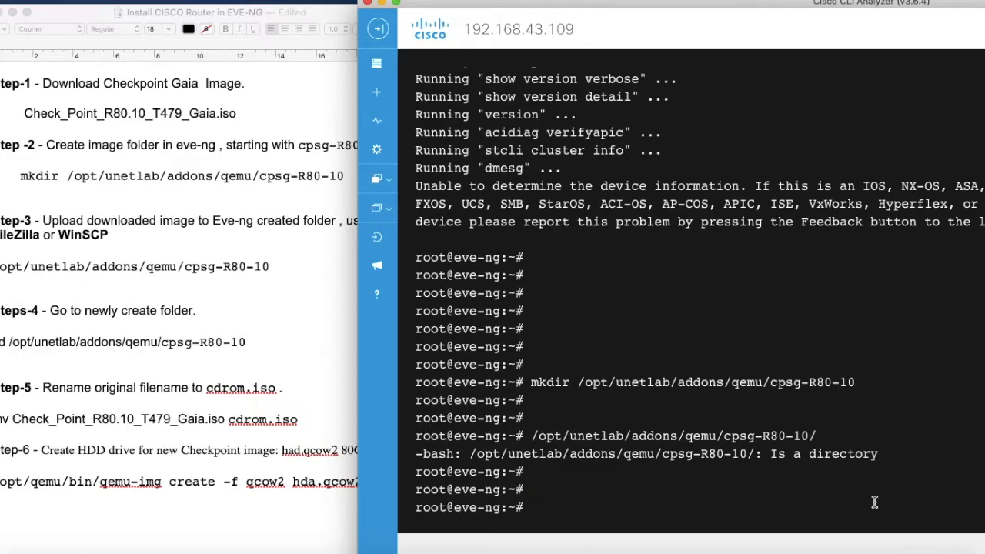
pyautogui.press('Return')
pyautogui.press('Return')
pyautogui.press('Return')
# Change directory into /opt/unetlab/addons/qemu/cpsg-R80-10 using Tab completion.
pyautogui.write('cd ')
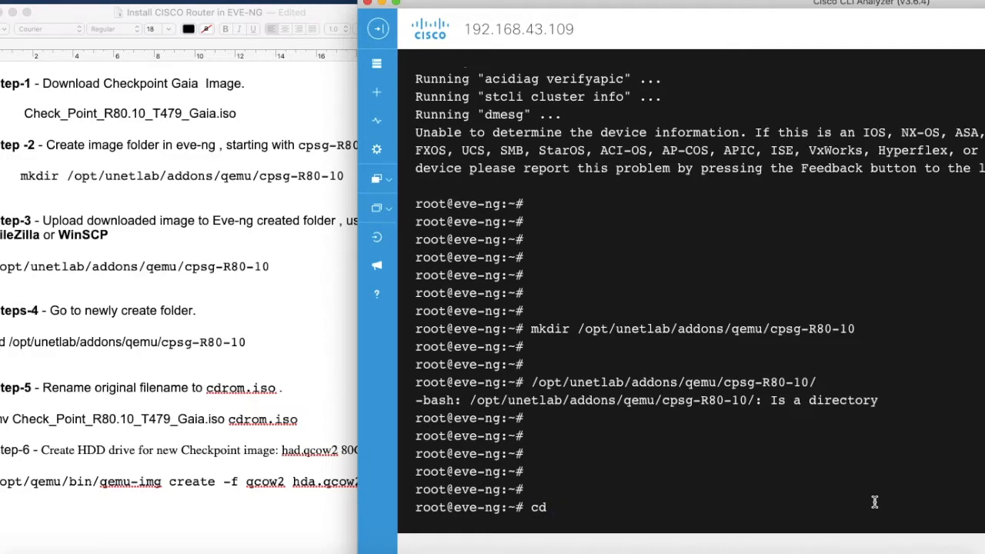
pyautogui.write('/opt/u')
pyautogui.press('Tab')
pyautogui.write('a')
pyautogui.press('Tab')
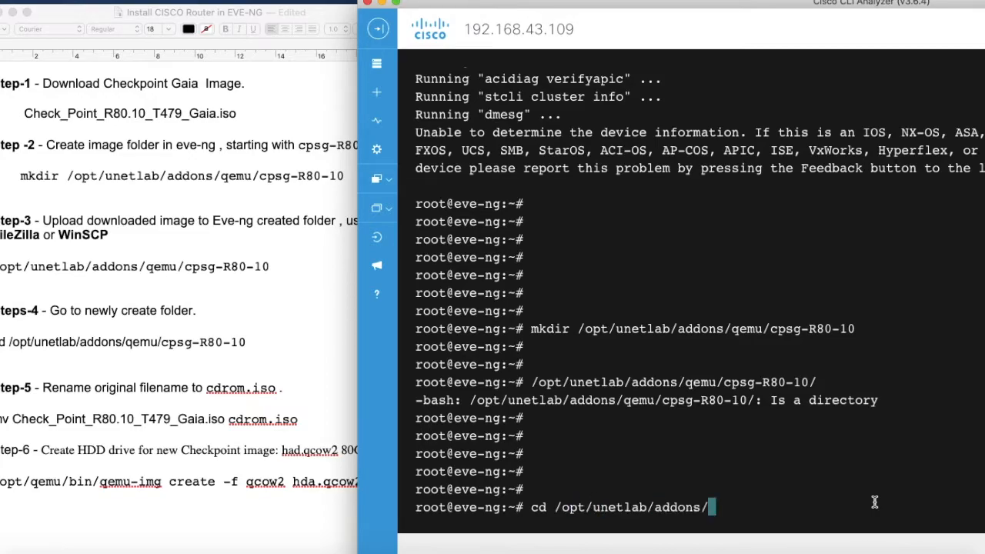
pyautogui.write('w')
pyautogui.press('BackSpace')
pyautogui.write('q')
pyautogui.press('Tab')
pyautogui.write('c')
pyautogui.press('Tab')
pyautogui.press('Return')
pyautogui.press('Return')
pyautogui.press('Return')
pyautogui.press('Return')
pyautogui.press('Return')
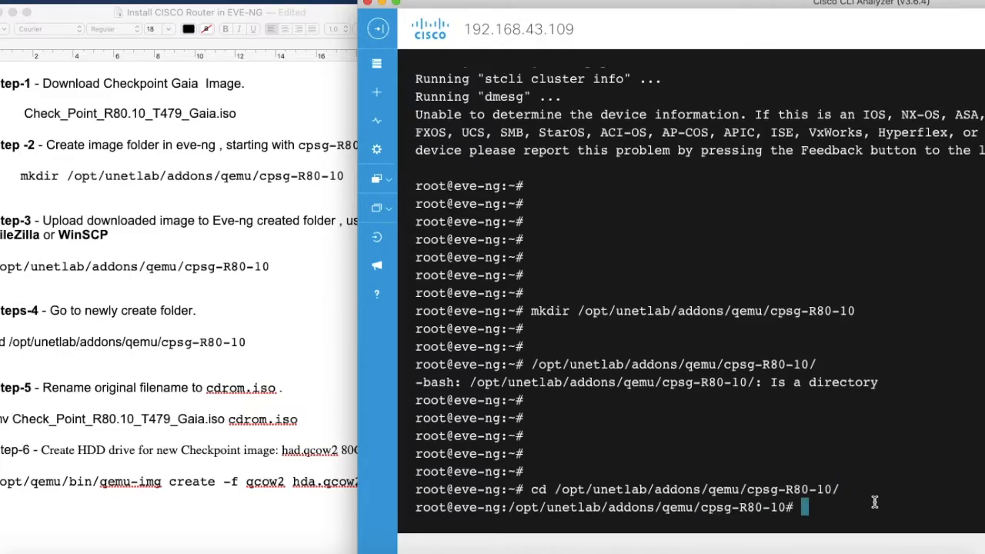
pyautogui.press('Return')
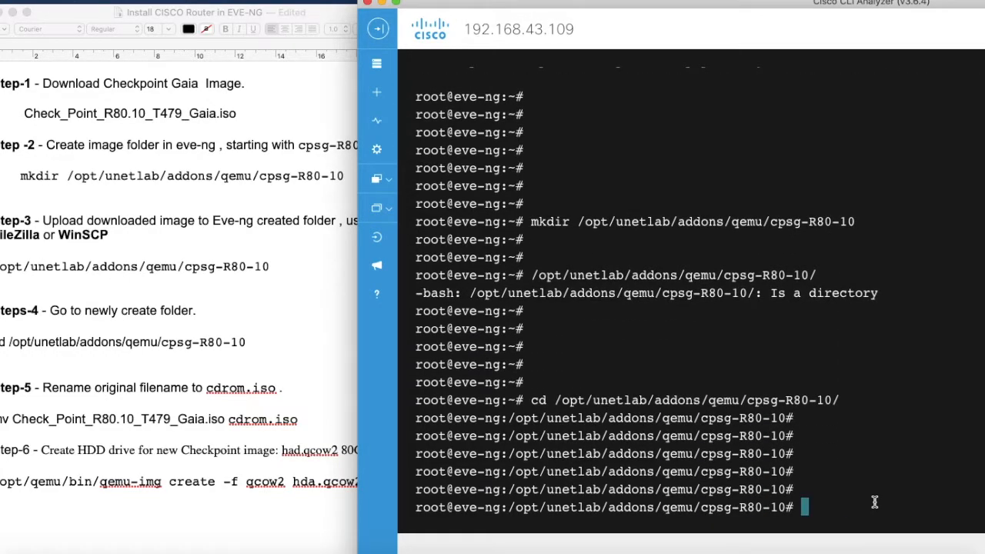
pyautogui.click(48, 220)
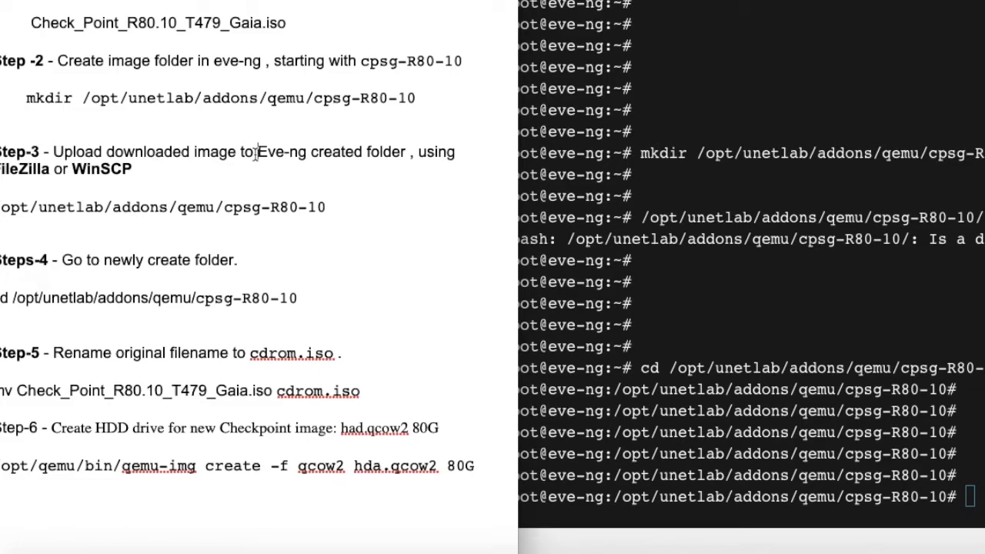
pyautogui.moveTo(32, 23); pyautogui.dragTo(301, 29)
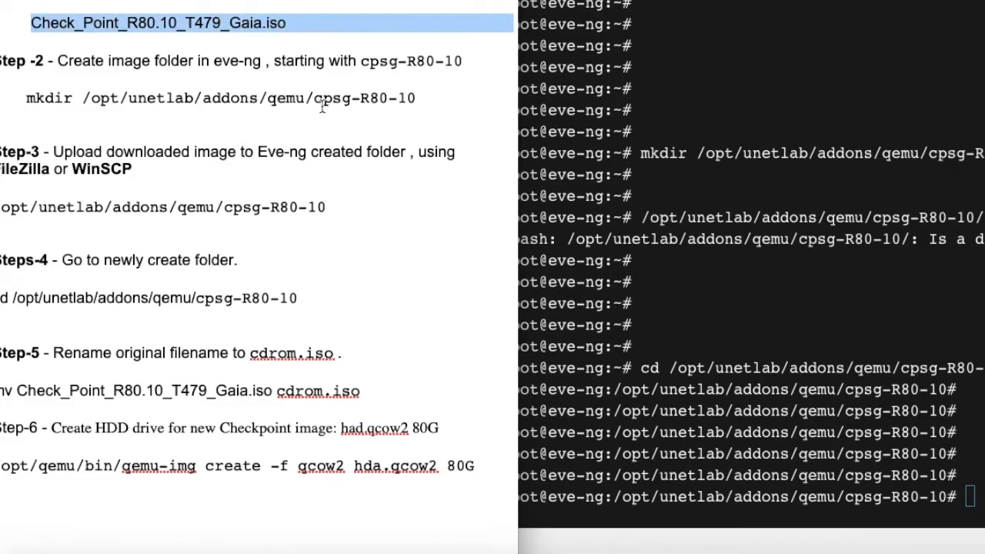
pyautogui.moveTo(314, 99); pyautogui.dragTo(423, 102)
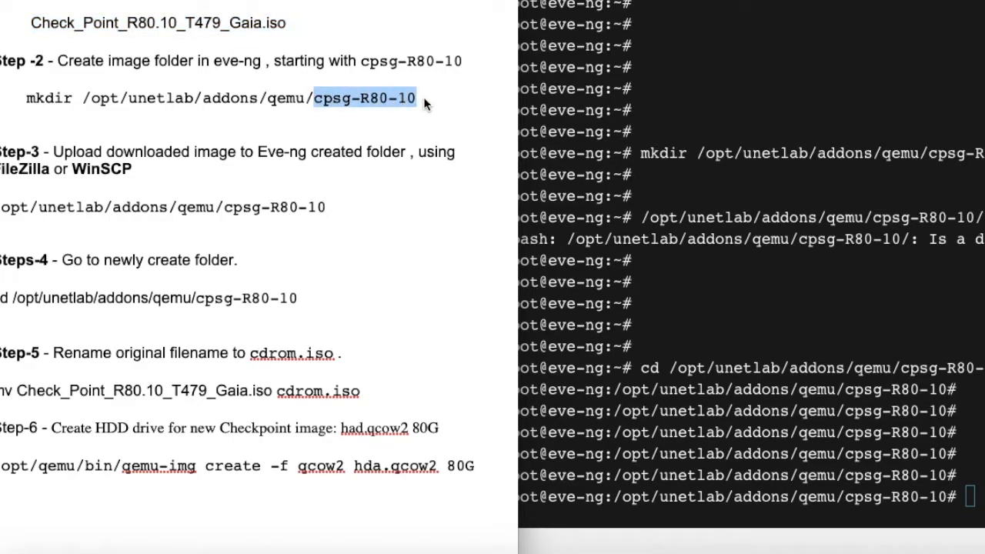
pyautogui.click(19, 183)
pyautogui.moveTo(2, 174); pyautogui.dragTo(140, 173)
pyautogui.click(81, 170)
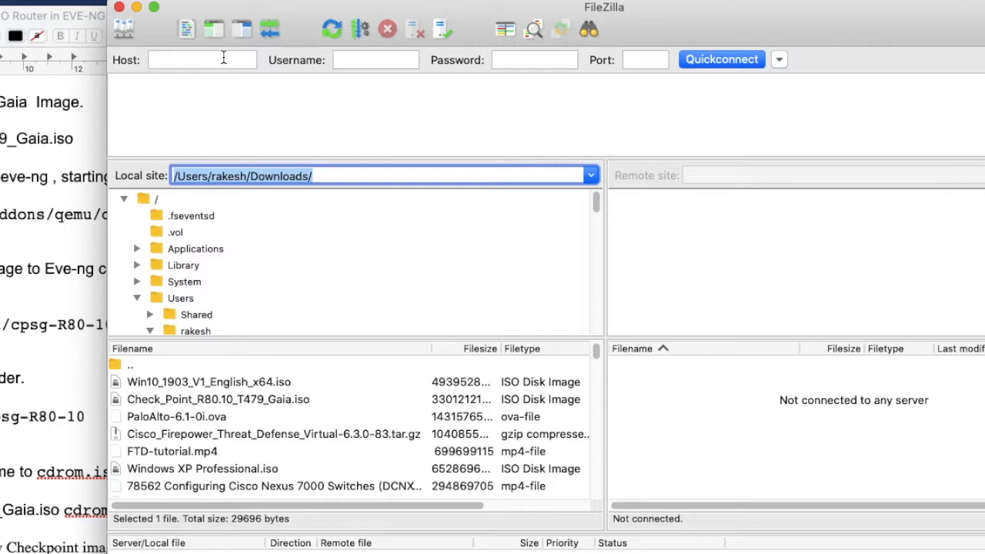
# Enter host 192.168.43.109, username root, the account password and port 22 in Quickconnect.
pyautogui.click(223, 60)
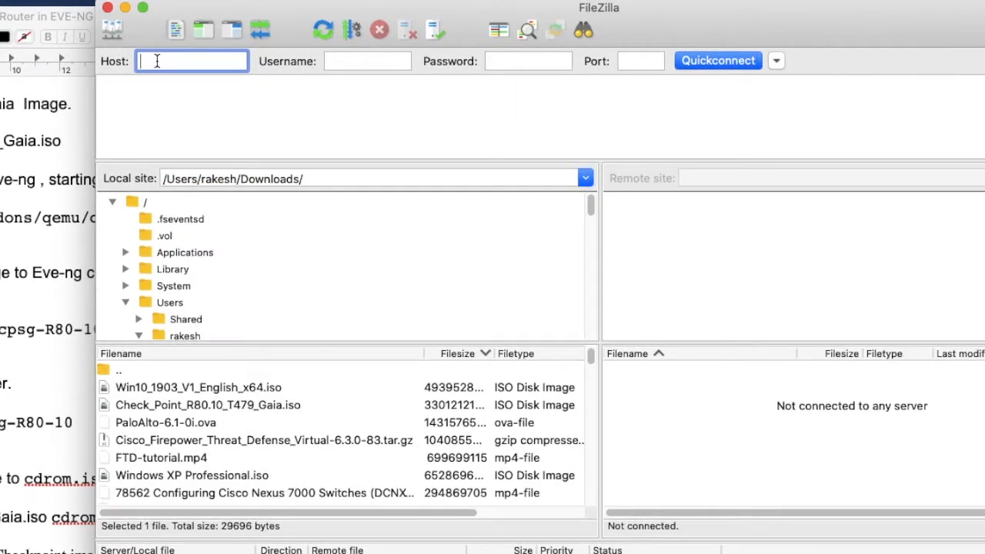
pyautogui.write('192.168.43.109')
pyautogui.press('Tab')
pyautogui.write('roo')
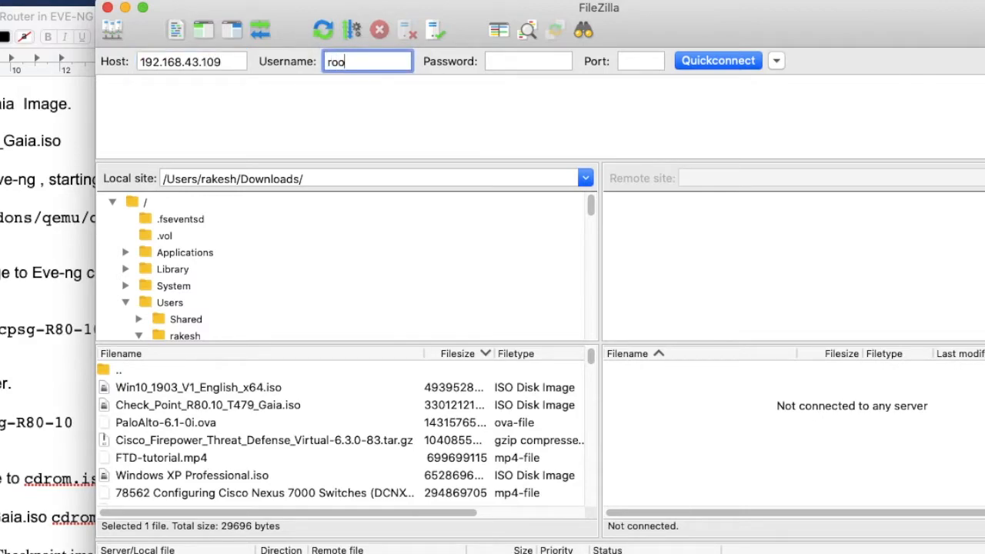
pyautogui.press('Tab')
pyautogui.write('•••••')
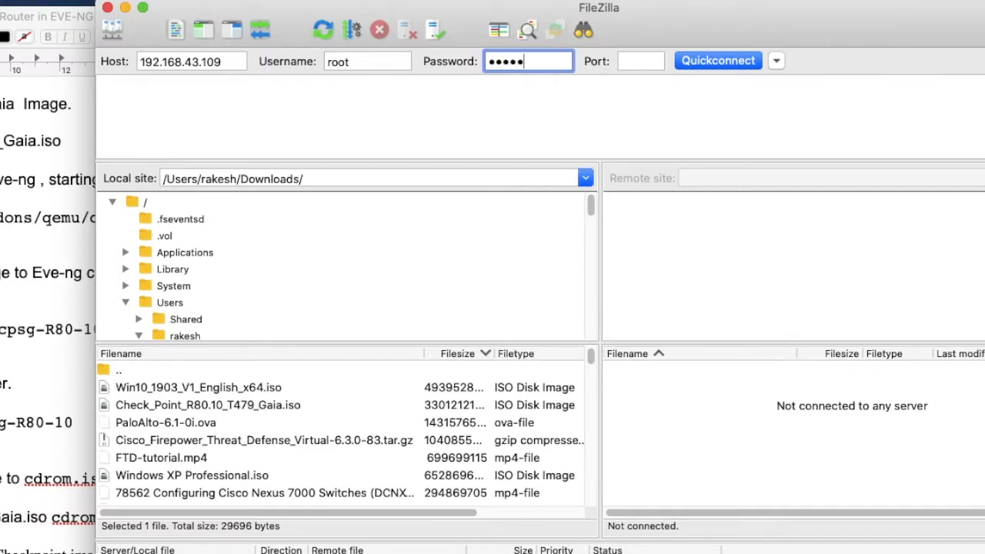
pyautogui.press('BackSpace')
pyautogui.press('BackSpace')
pyautogui.press('BackSpace')
pyautogui.write('•••••••••')
pyautogui.click(622, 61)
pyautogui.write('22')
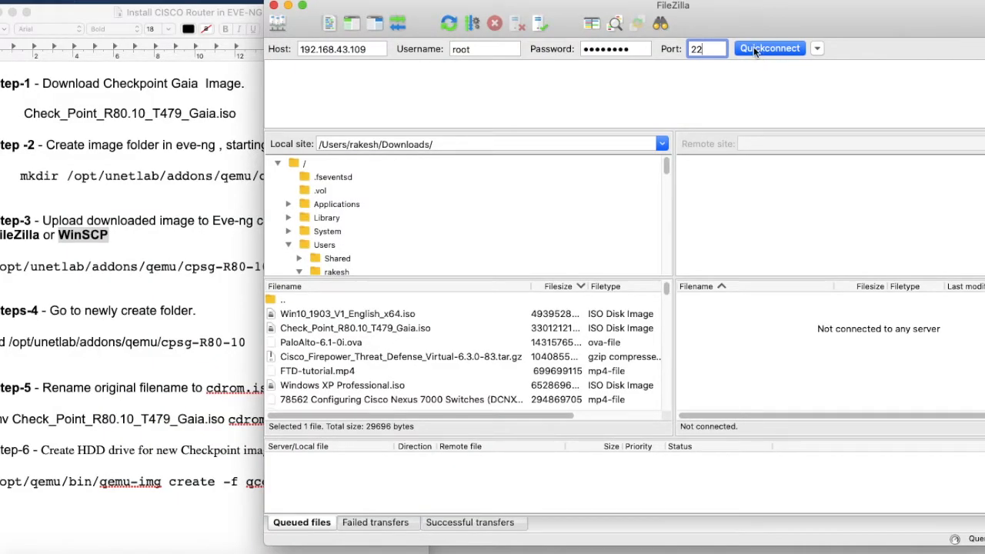
# Connect to the server over SFTP, trust its host key, and show the top-level folder.
pyautogui.click(764, 49)
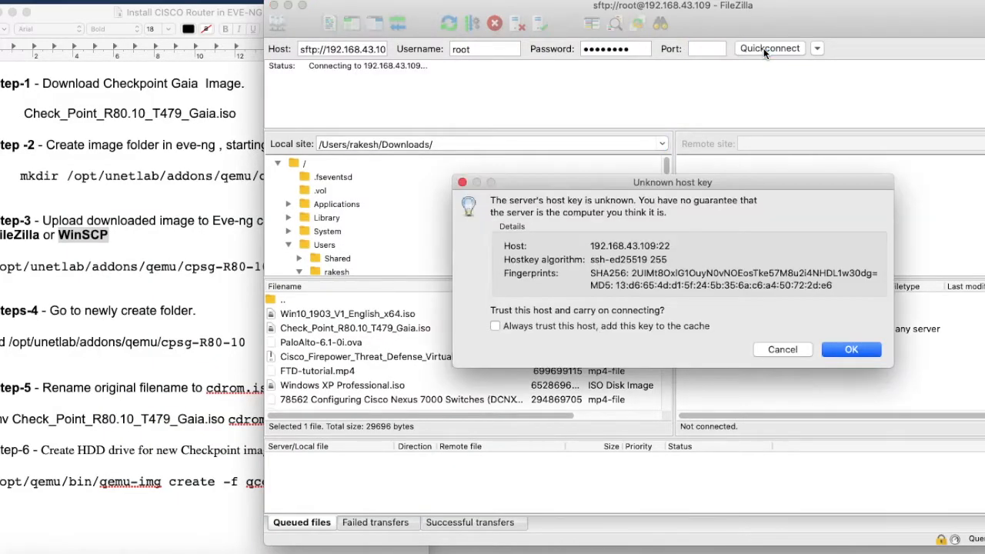
pyautogui.click(846, 351)
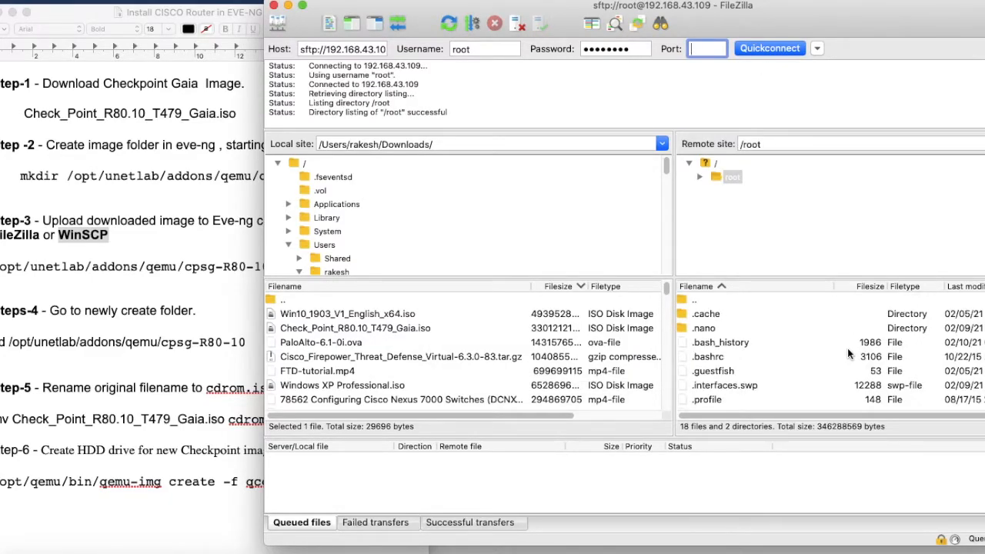
pyautogui.click(728, 183)
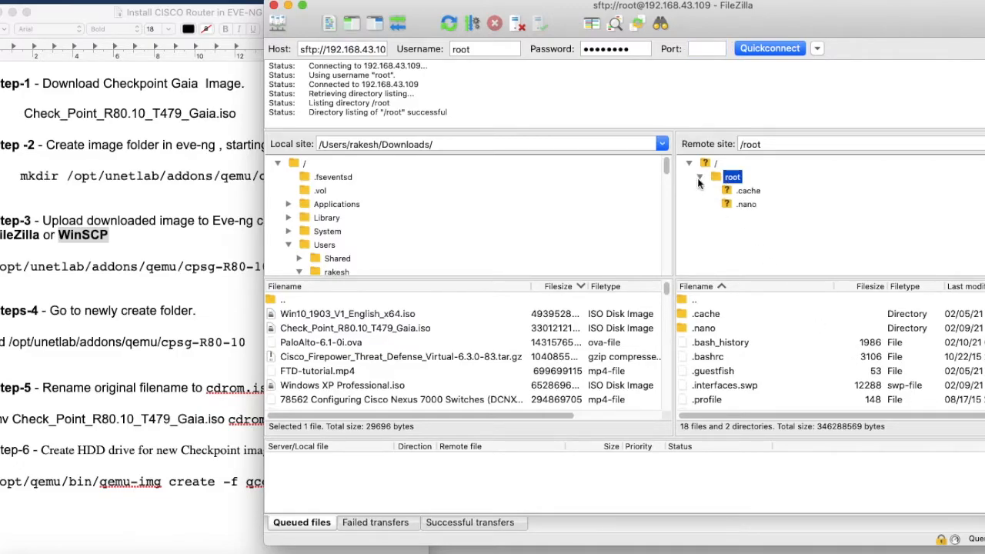
pyautogui.click(708, 162)
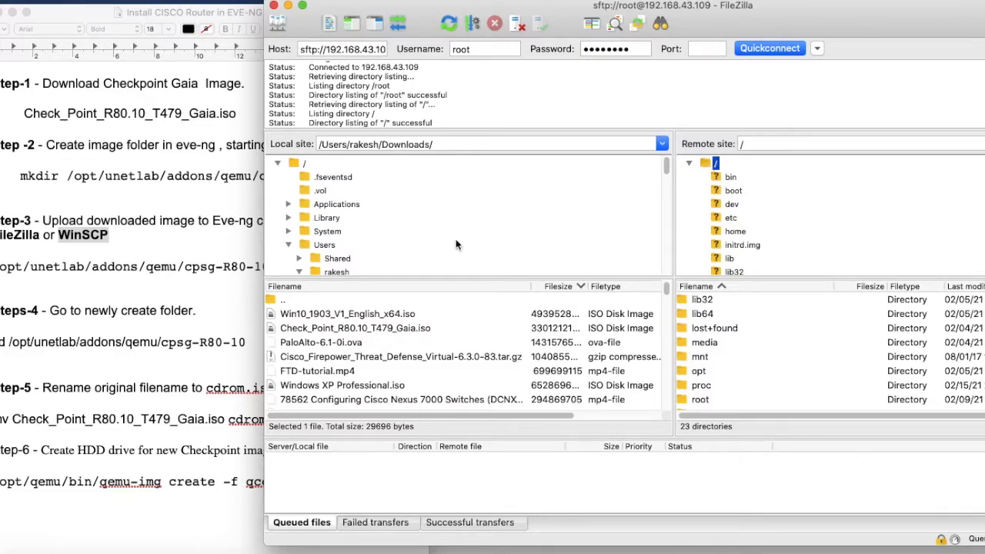
# Check the destination path in the notes and browse the remote pane to /opt/unetlab/addons/qemu/cpsg-R80-10.
pyautogui.click(151, 293)
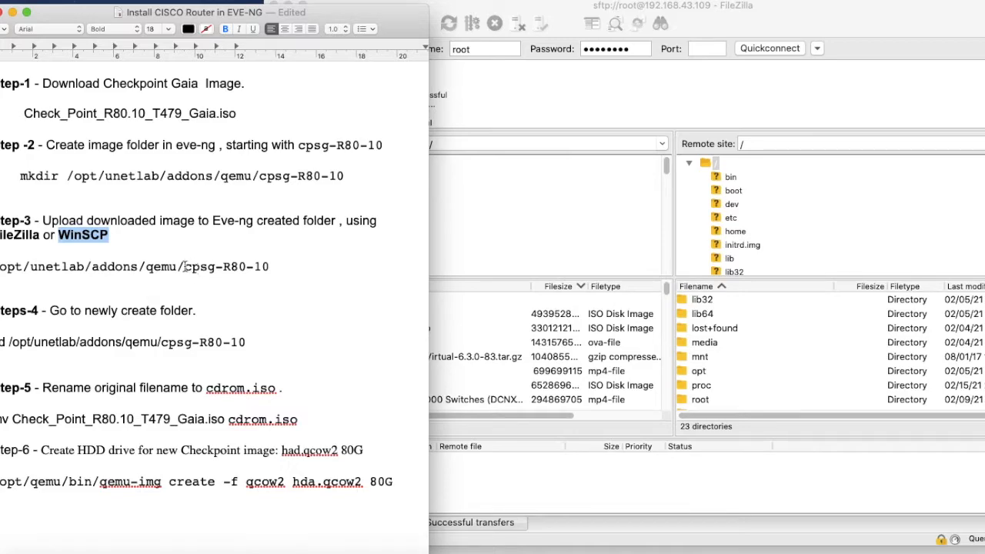
pyautogui.moveTo(3, 264); pyautogui.dragTo(269, 281)
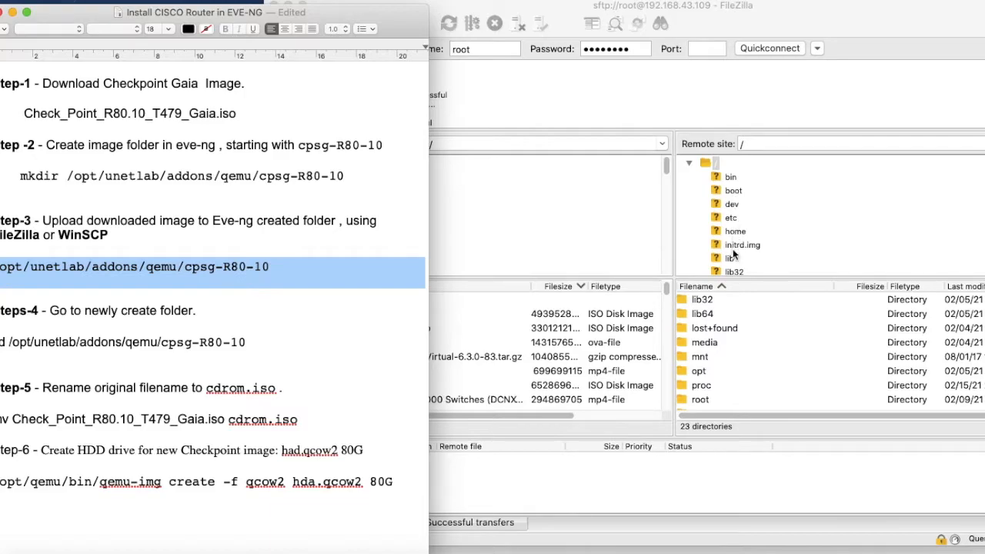
pyautogui.scroll(-4, 732, 248)
pyautogui.scroll(-3, 714, 357)
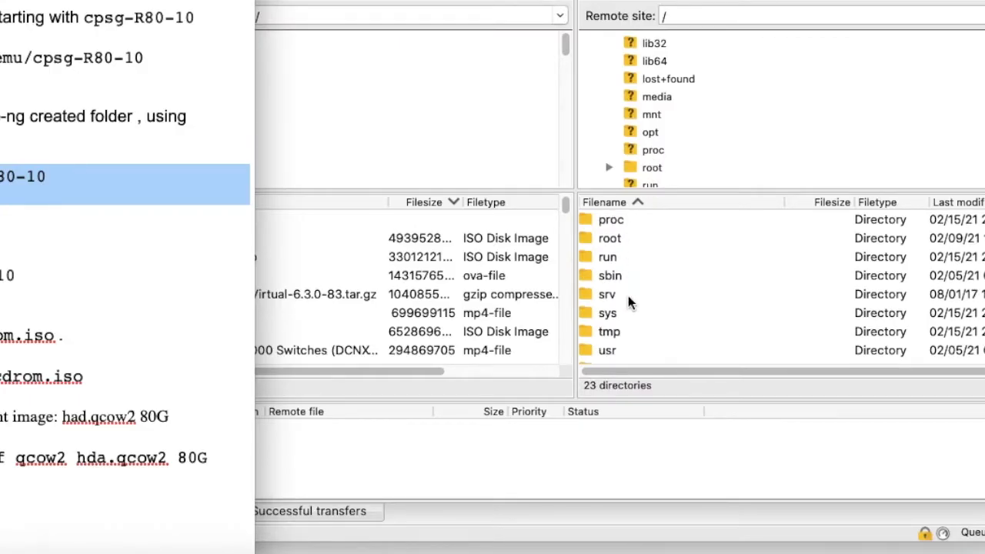
pyautogui.scroll(4, 627, 300)
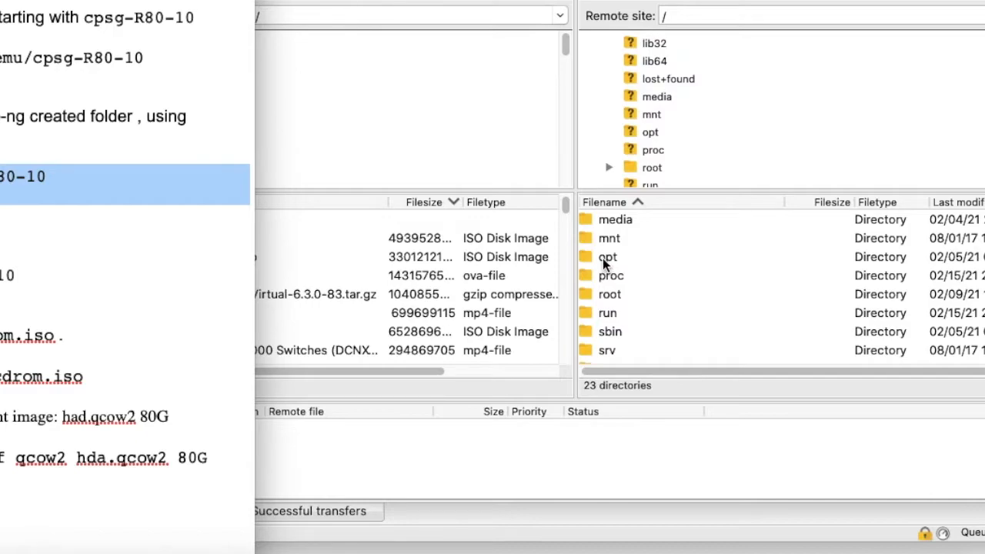
pyautogui.doubleClick(603, 258)
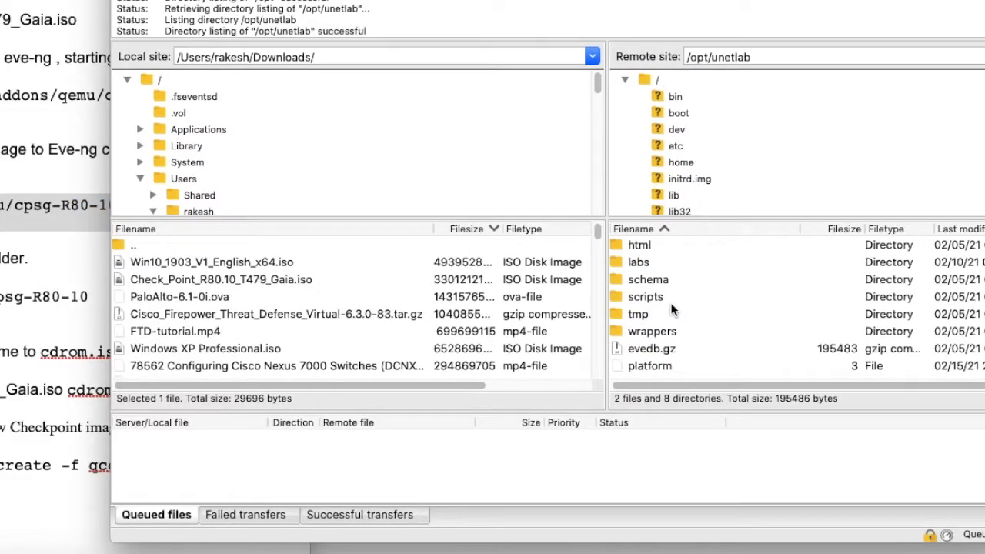
pyautogui.scroll(3, 671, 308)
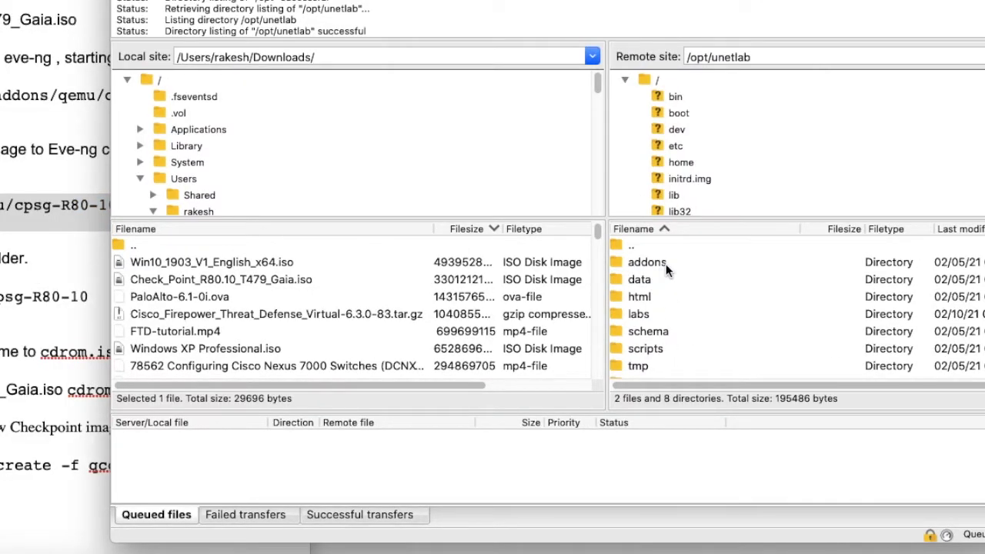
pyautogui.doubleClick(665, 264)
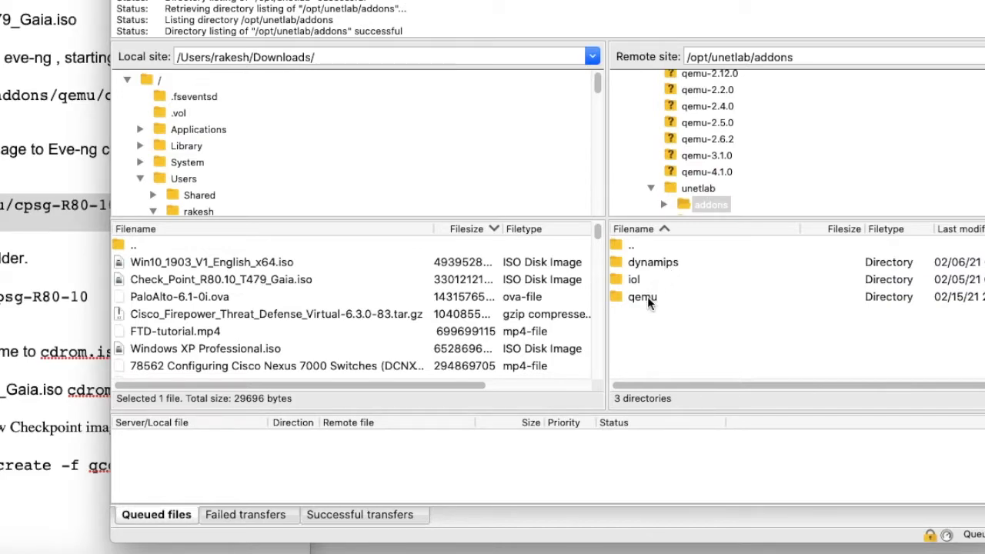
pyautogui.doubleClick(647, 297)
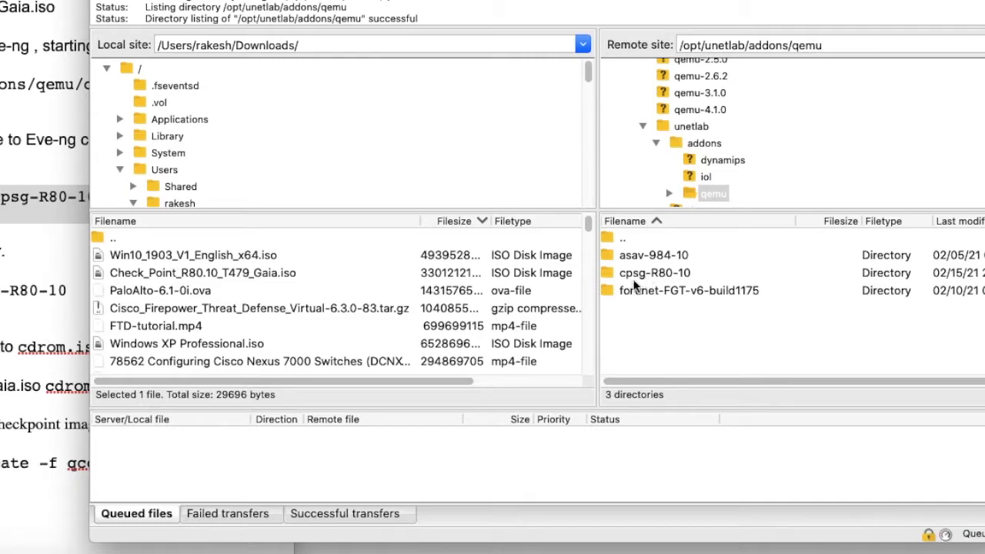
pyautogui.click(647, 277)
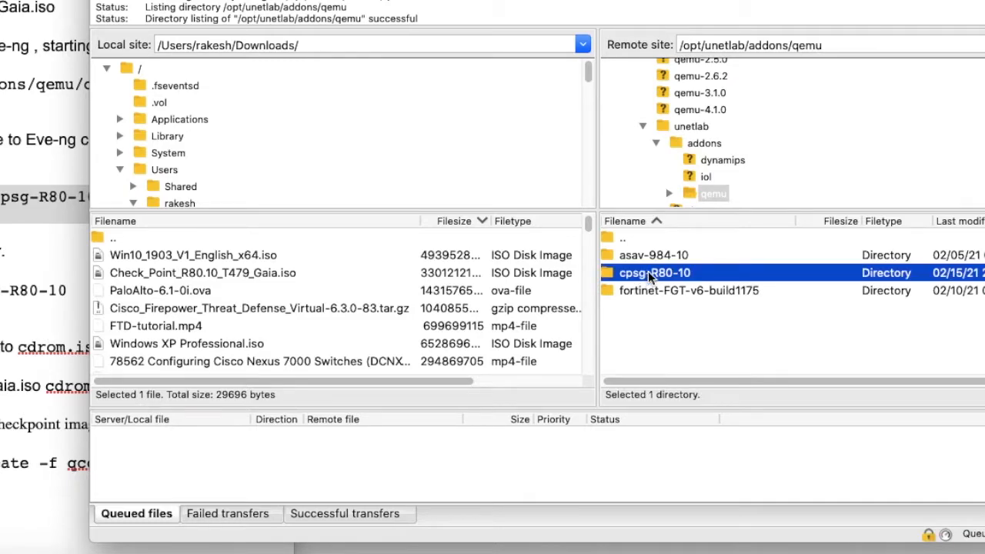
pyautogui.doubleClick(648, 274)
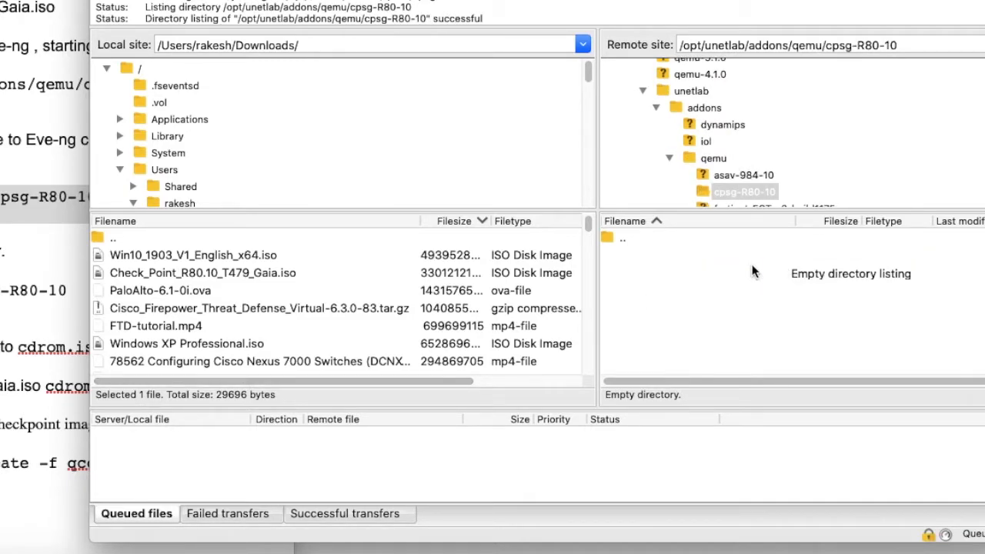
# Drag Check_Point_R80.10_T479_Gaia.iso into the remote cpsg-R80-10 folder to upload it.
pyautogui.click(243, 275)
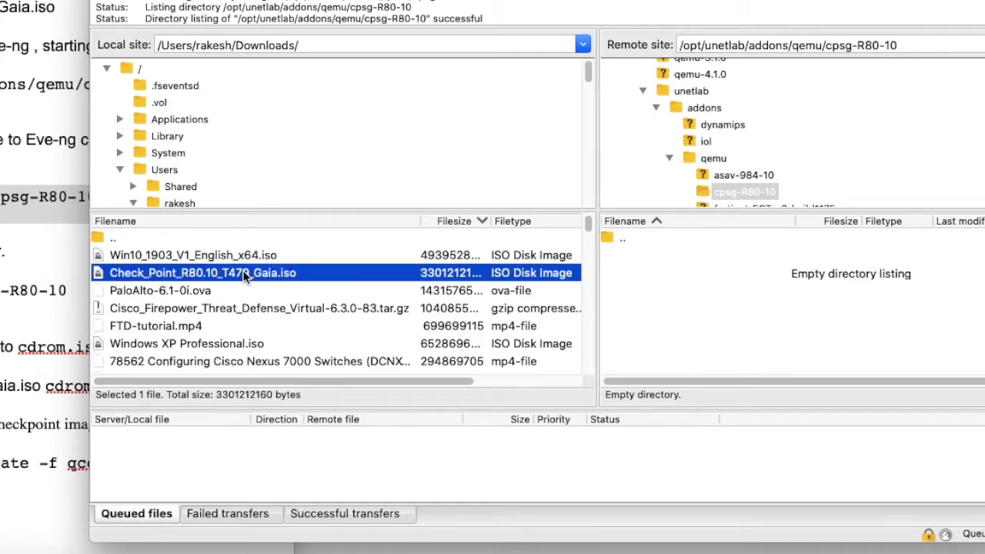
pyautogui.moveTo(245, 277); pyautogui.dragTo(731, 294)
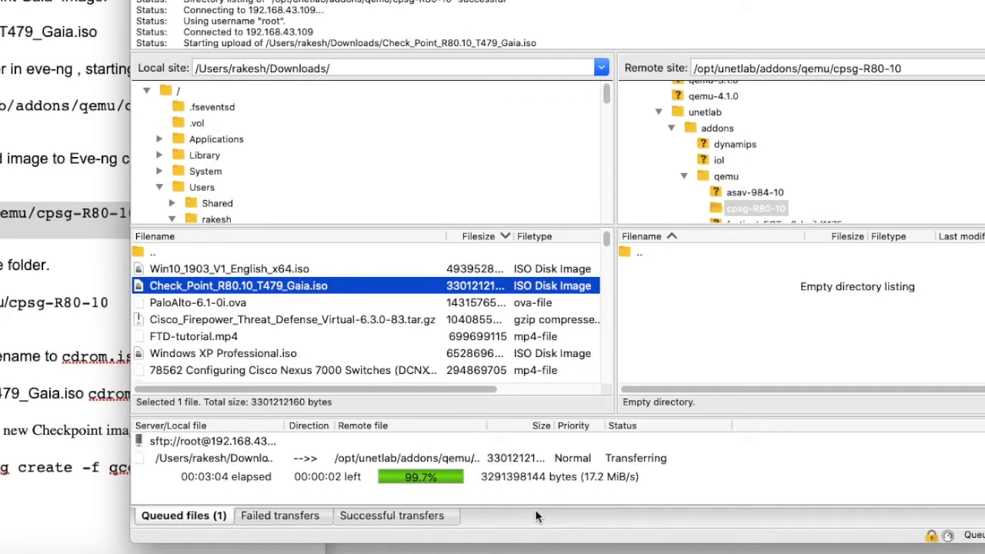
pyautogui.click(684, 272)
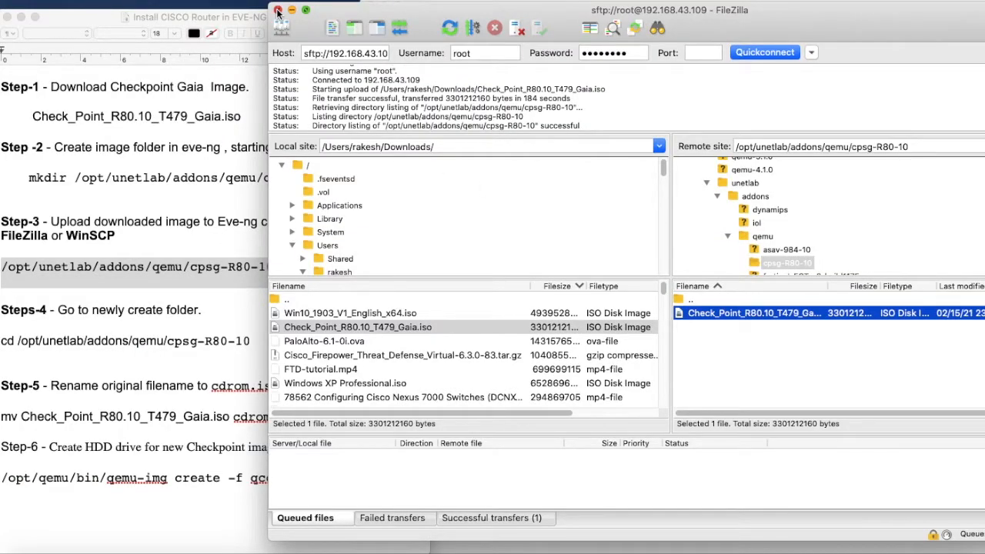
# Close FileZilla and run ls -l in the terminal to see the uploaded ISO.
pyautogui.click(277, 10)
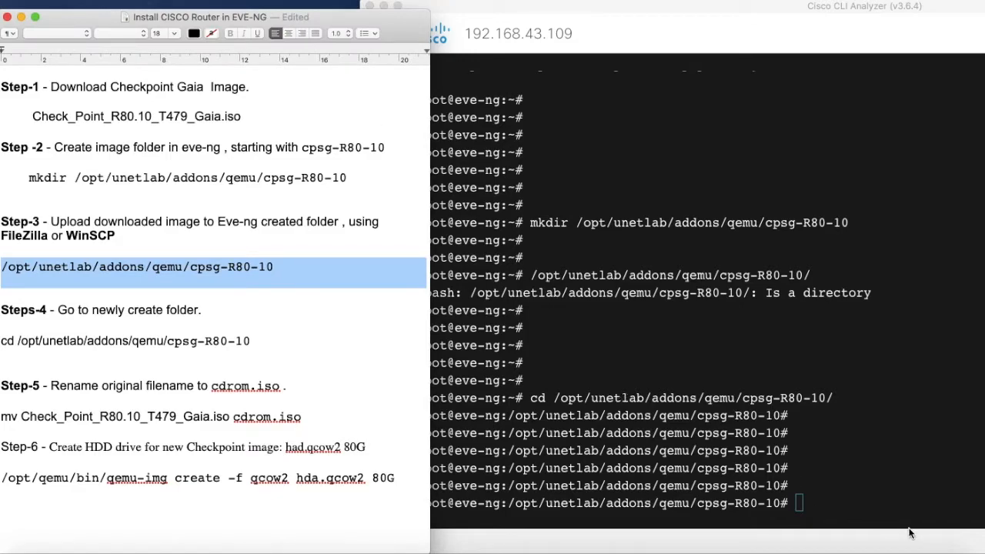
pyautogui.click(832, 507)
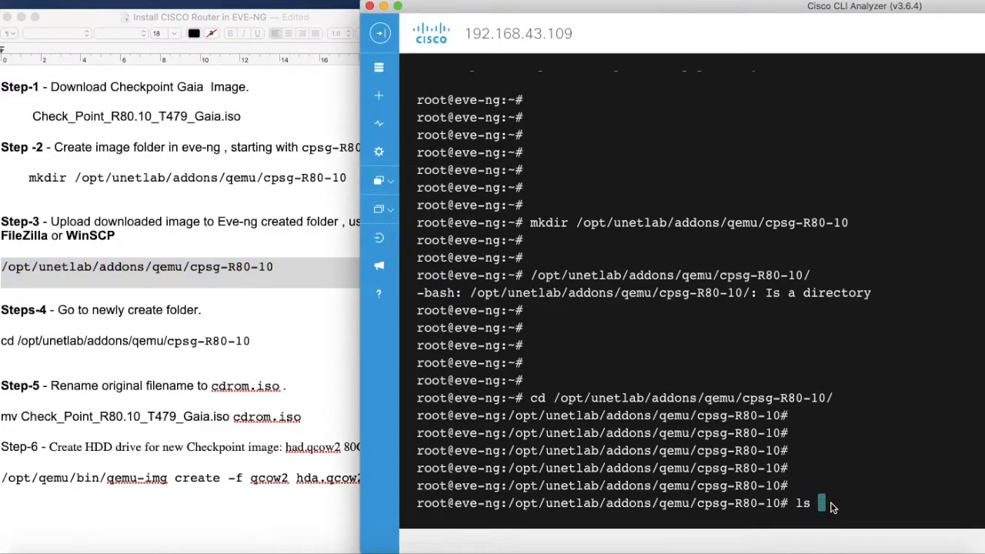
pyautogui.write('ls -l')
pyautogui.press('Return')
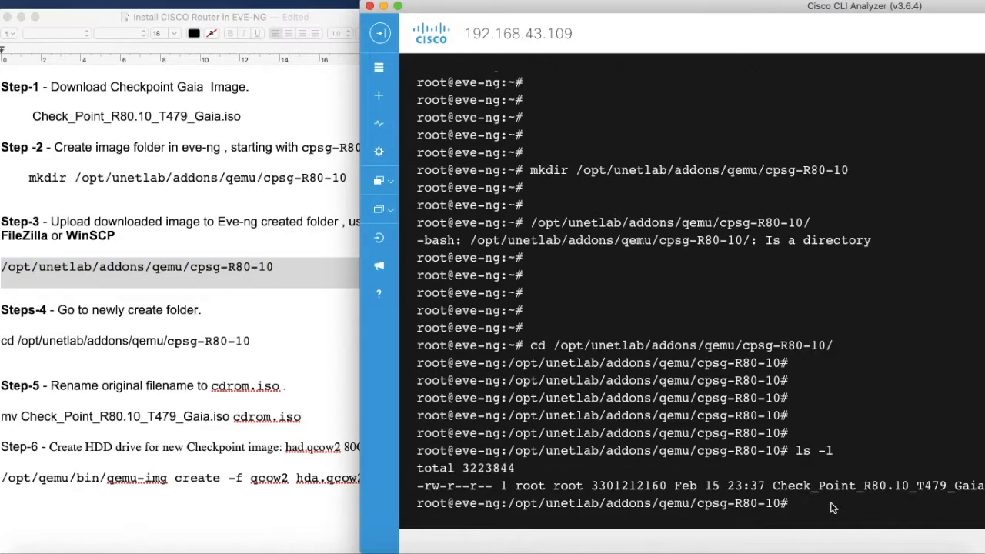
pyautogui.moveTo(484, 13); pyautogui.dragTo(314, 11)
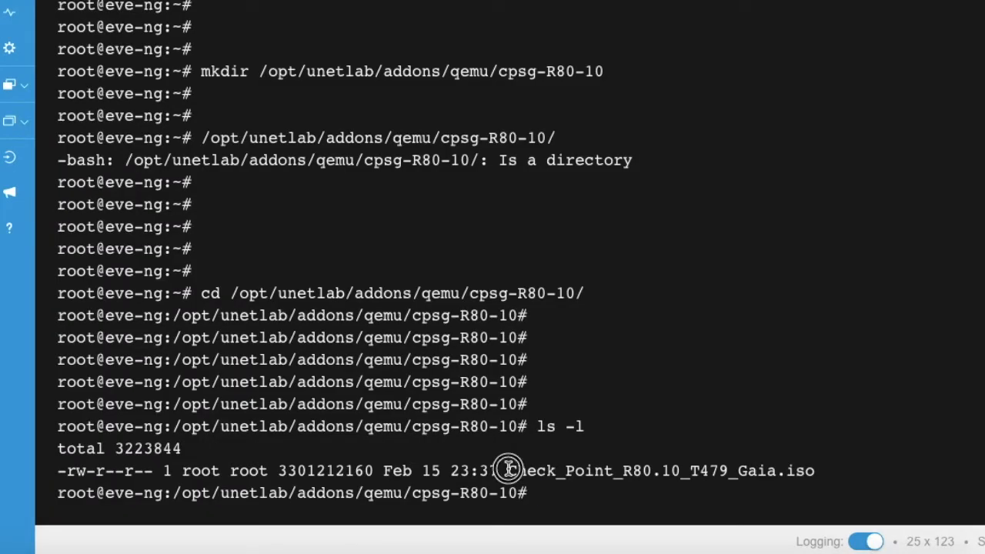
pyautogui.moveTo(507, 468); pyautogui.dragTo(822, 470)
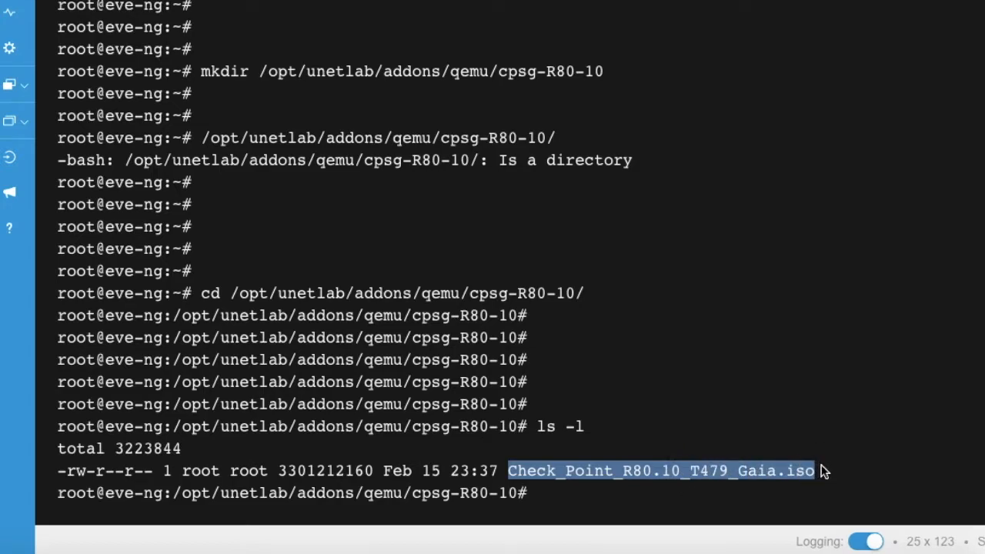
# Review the Step-5 rename command and its target name cdrom.iso in the notes.
pyautogui.click(56, 383)
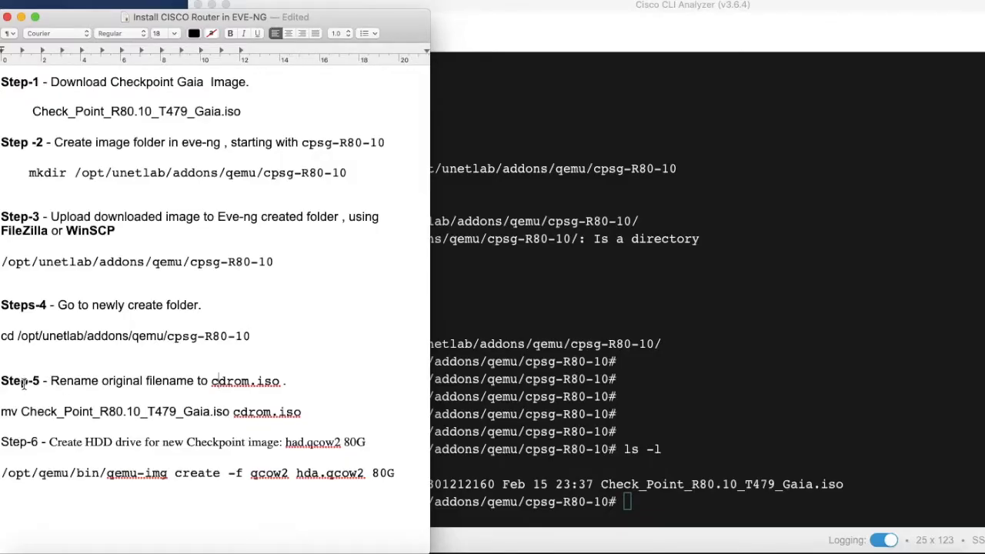
pyautogui.moveTo(52, 382); pyautogui.dragTo(67, 384)
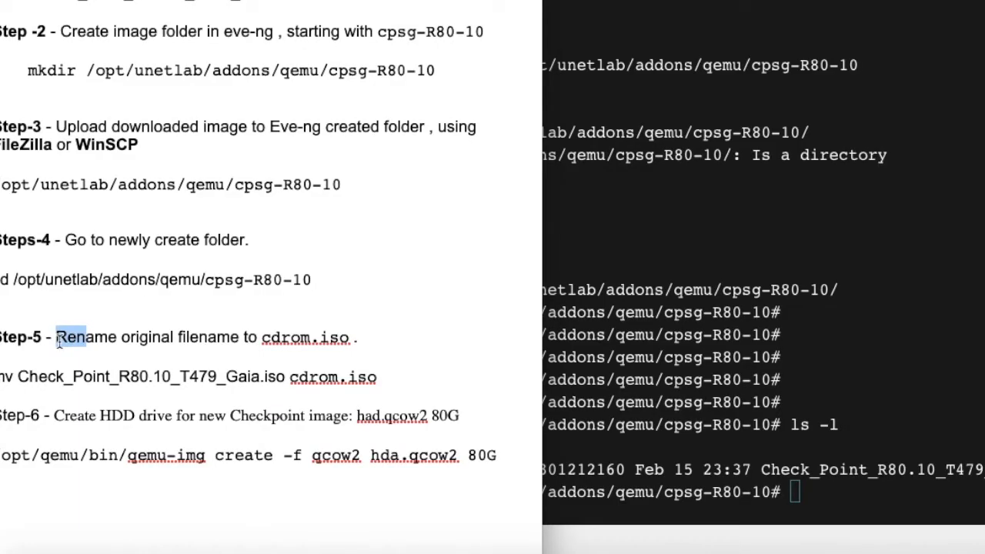
pyautogui.click(59, 343)
pyautogui.moveTo(261, 335); pyautogui.dragTo(370, 351)
pyautogui.click(164, 415)
pyautogui.moveTo(15, 376); pyautogui.dragTo(379, 377)
# Start the command mv Check_Point_R80.10_T479_Gaia.iso by pasting the file name from the listing.
pyautogui.click(846, 505)
pyautogui.write('mv')
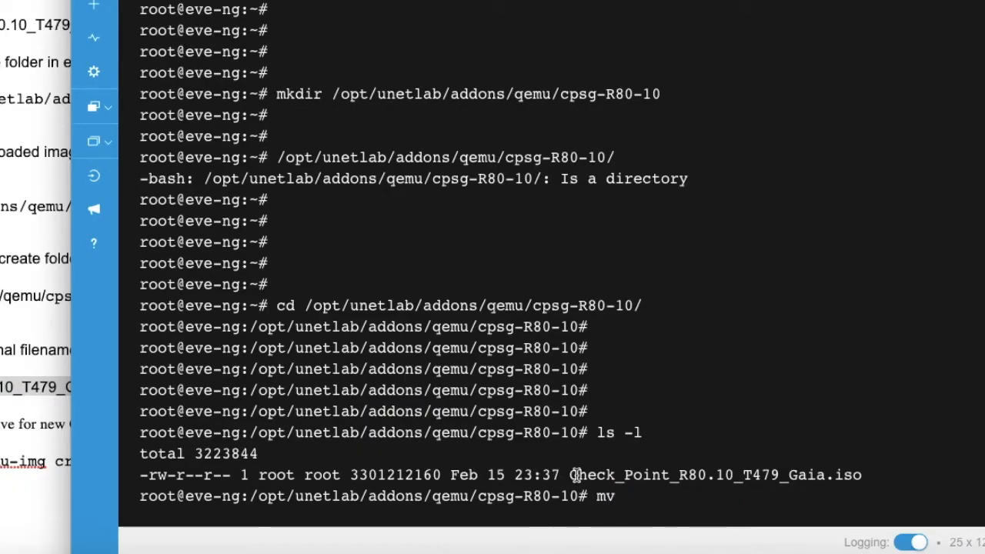
pyautogui.moveTo(571, 474); pyautogui.dragTo(862, 476)
pyautogui.press('super+c')
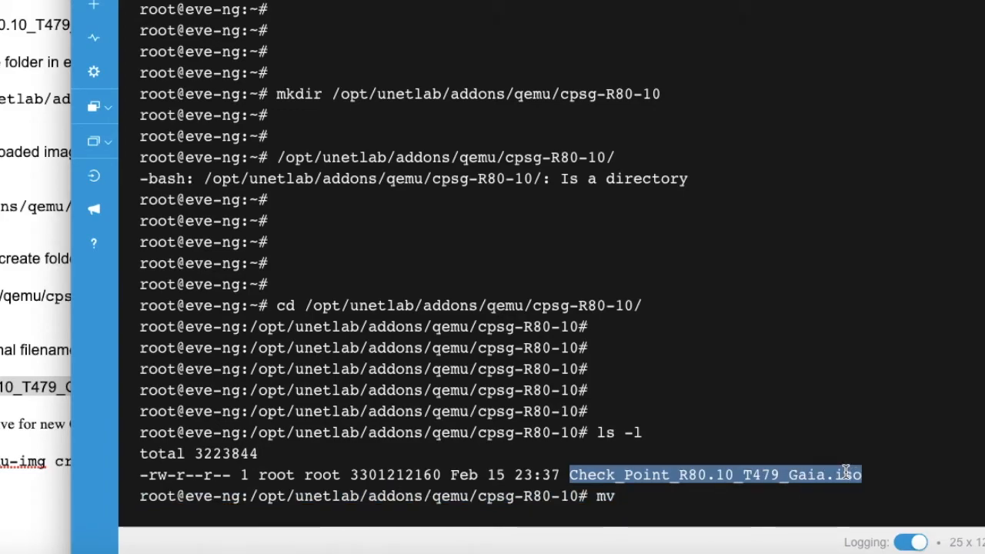
pyautogui.rightClick(846, 477)
pyautogui.click(898, 497)
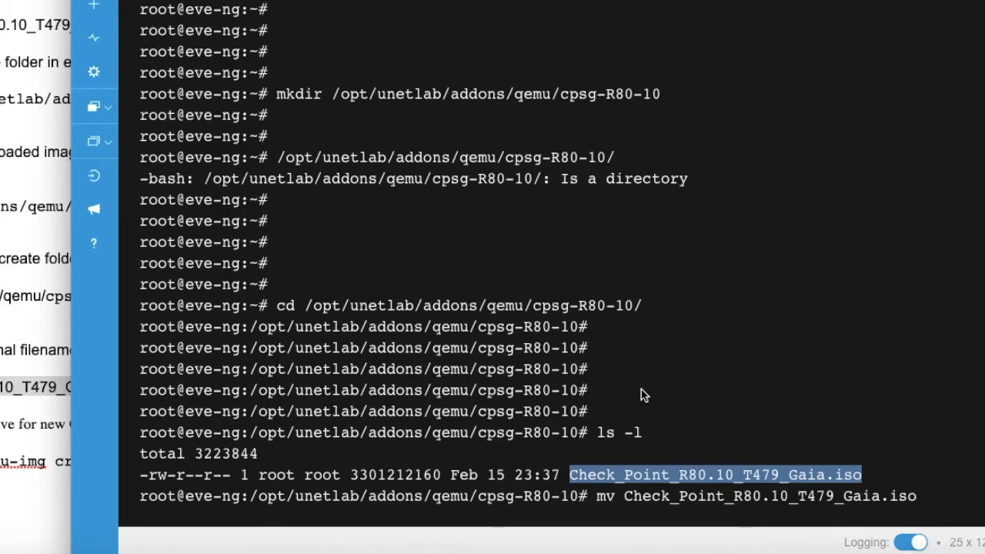
pyautogui.click(35, 317)
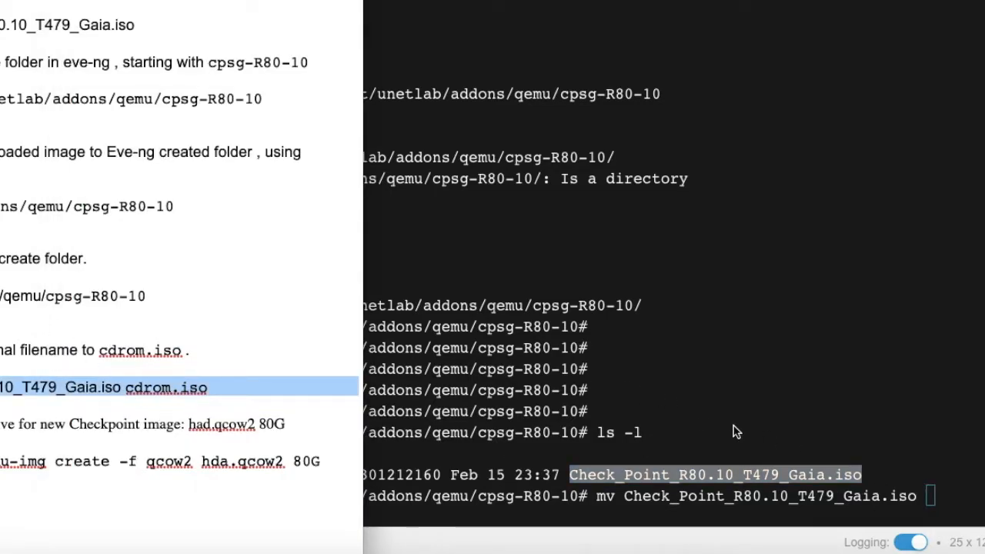
# Finish the mv command with cdrom.iso, run it, and list the folder with ls -l.
pyautogui.hotkey('alt', 'Tab')
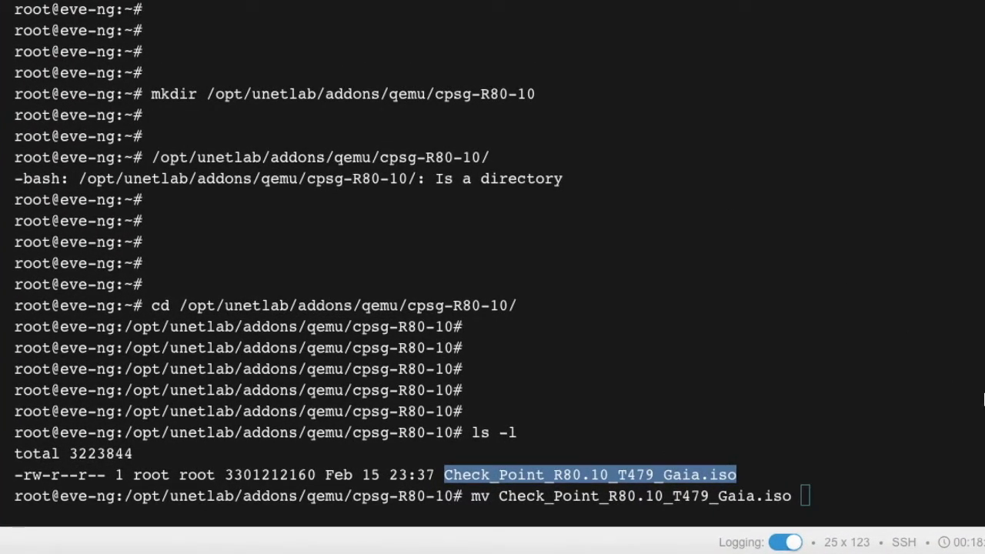
pyautogui.click(891, 491)
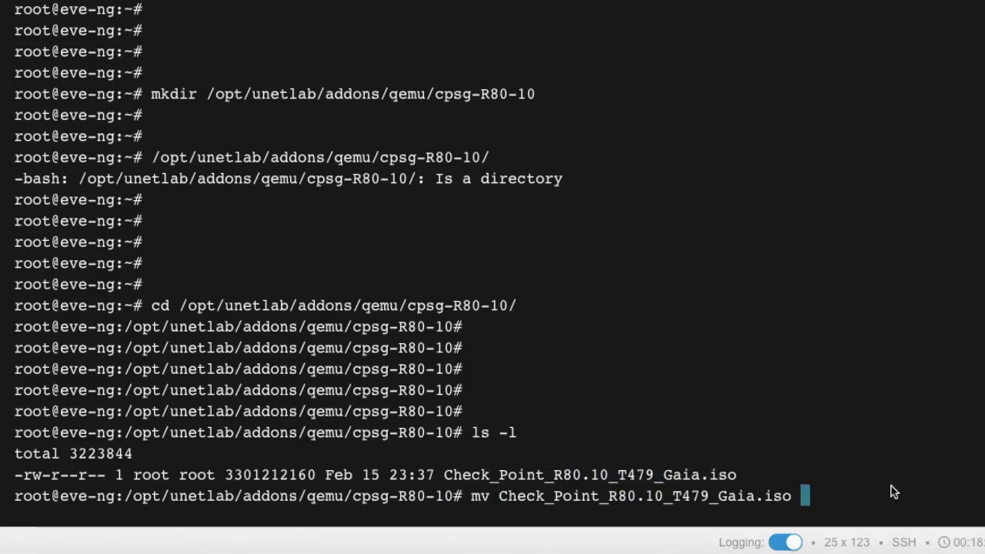
pyautogui.write('cdrom')
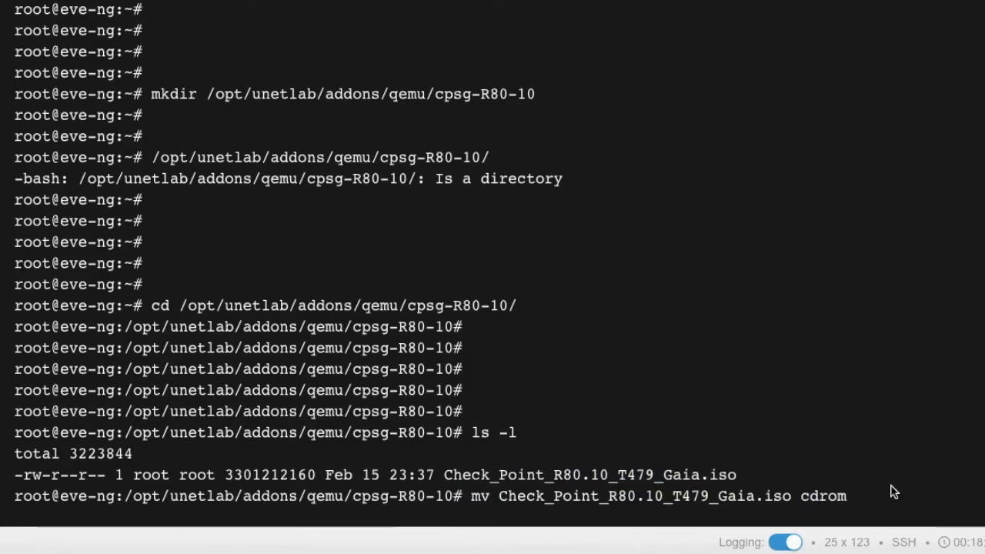
pyautogui.write('.iso')
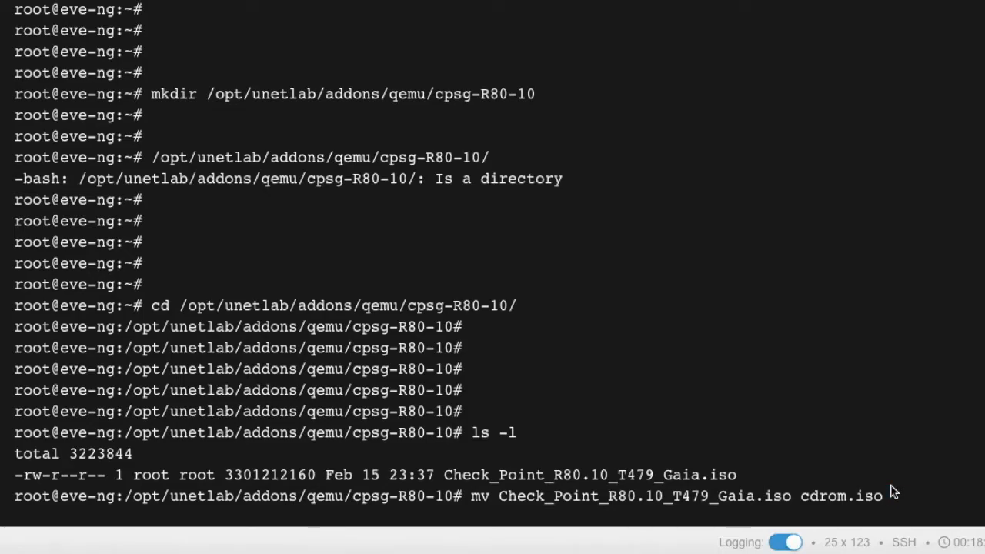
pyautogui.press('Return')
pyautogui.press('Return')
pyautogui.press('Return')
pyautogui.write('ls -l')
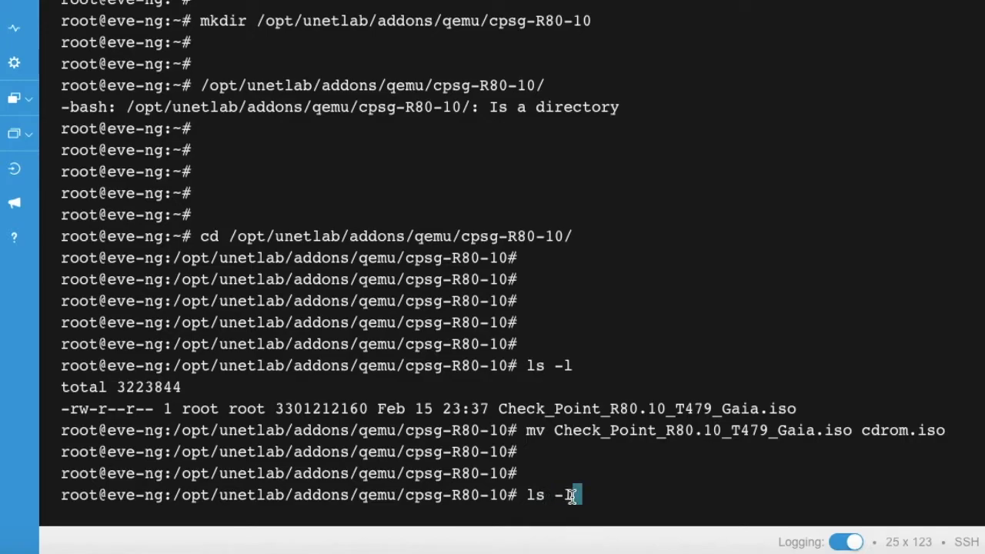
pyautogui.press('Return')
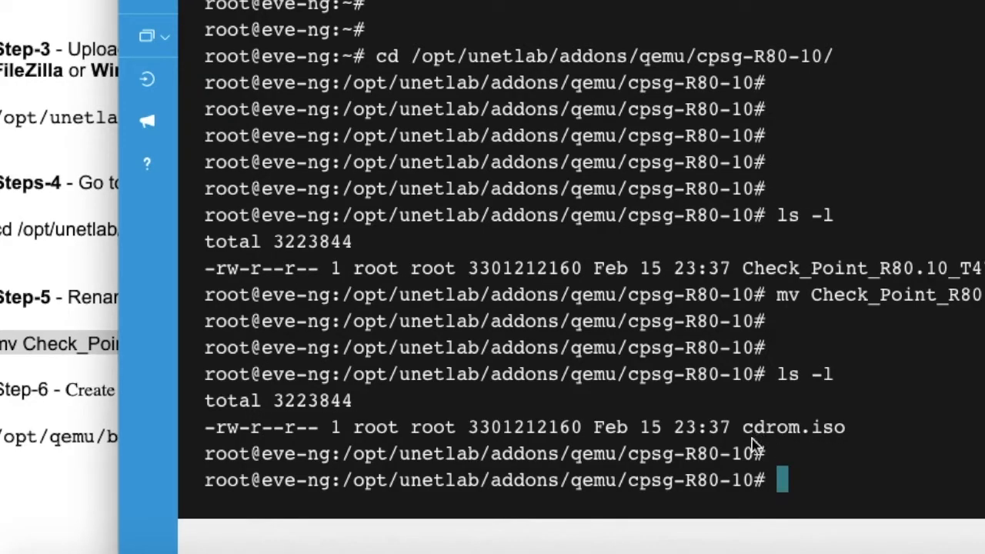
pyautogui.moveTo(743, 427); pyautogui.dragTo(842, 435)
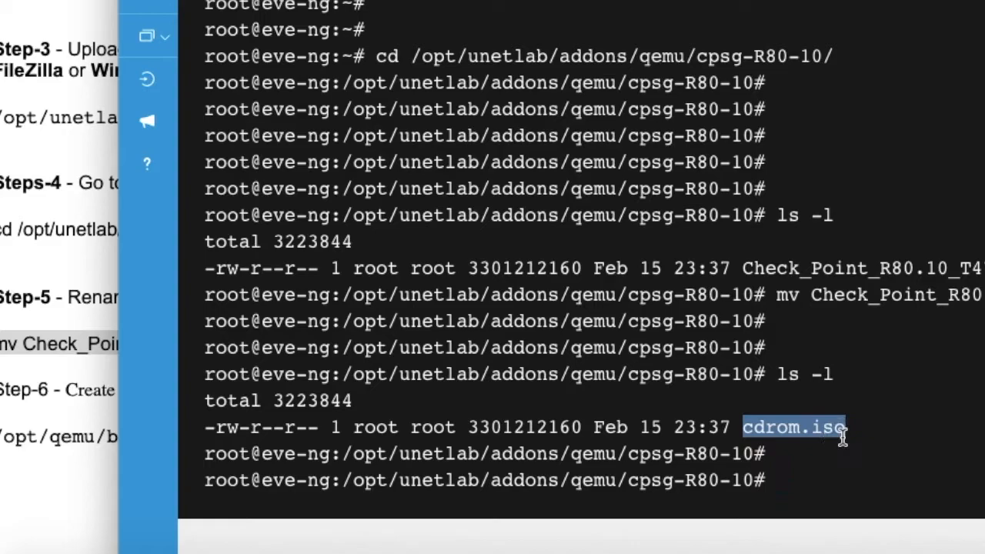
# Review the Create HDD drive step: the 80G hda.qcow2 disk and its qemu-img create command.
pyautogui.click(846, 468)
pyautogui.click(87, 405)
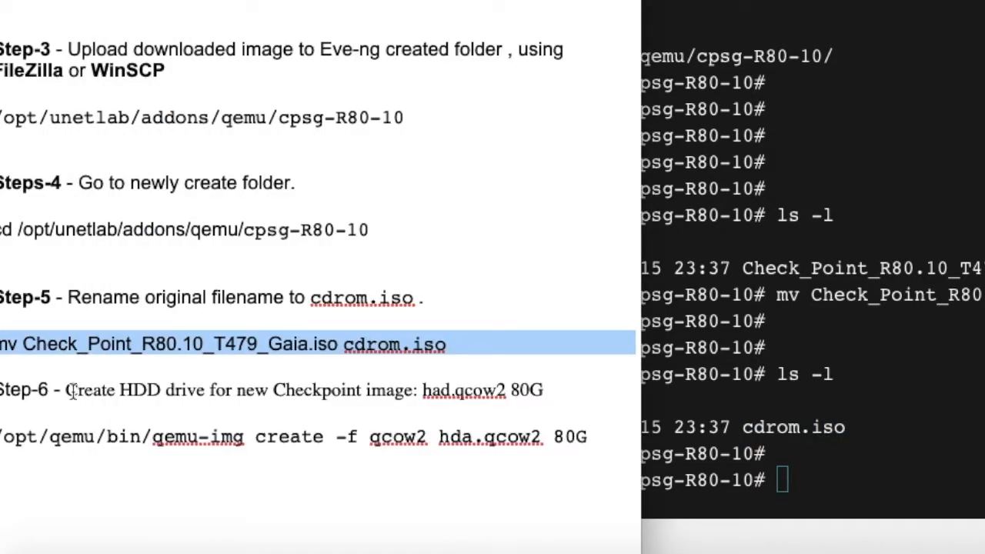
pyautogui.moveTo(68, 389); pyautogui.dragTo(175, 390)
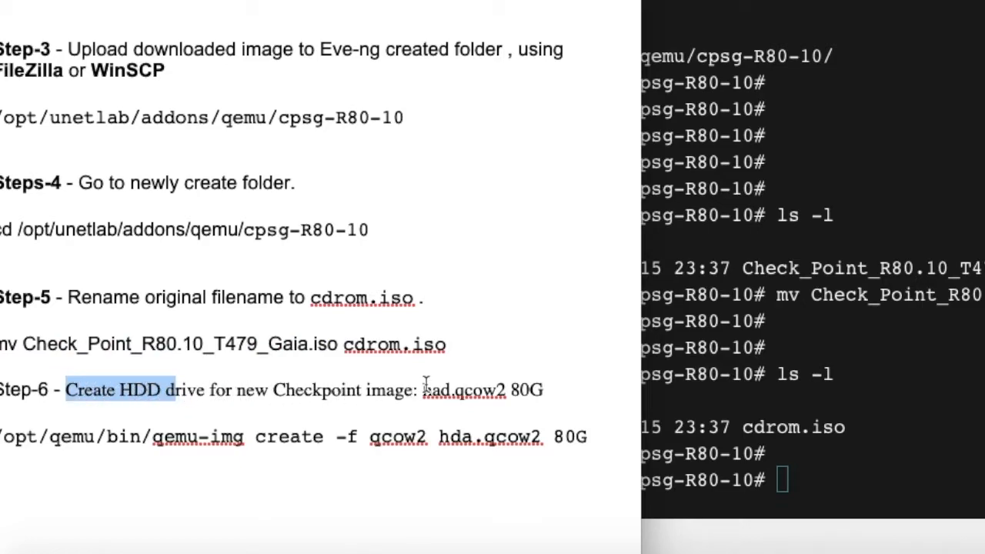
pyautogui.moveTo(423, 385); pyautogui.dragTo(496, 390)
pyautogui.click(497, 390)
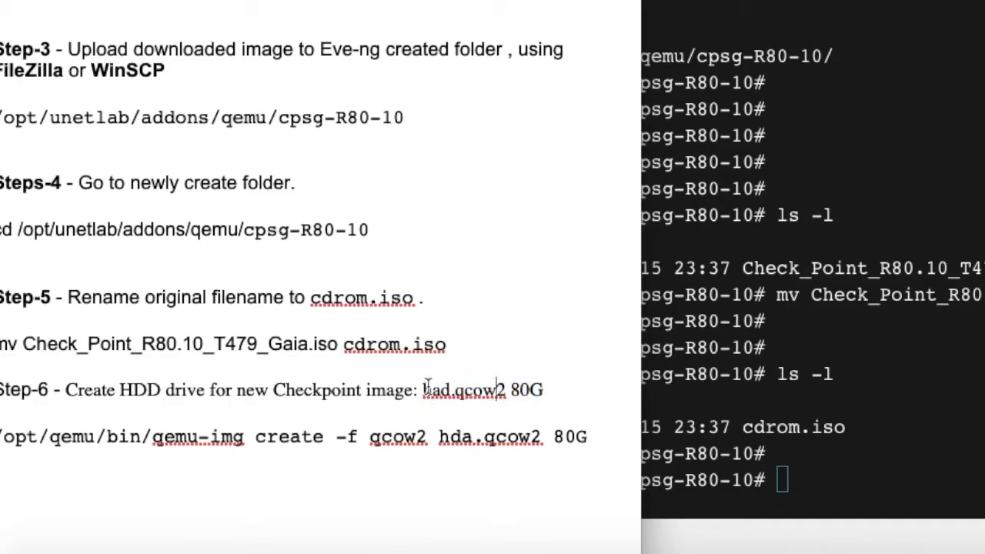
pyautogui.moveTo(424, 385); pyautogui.dragTo(509, 387)
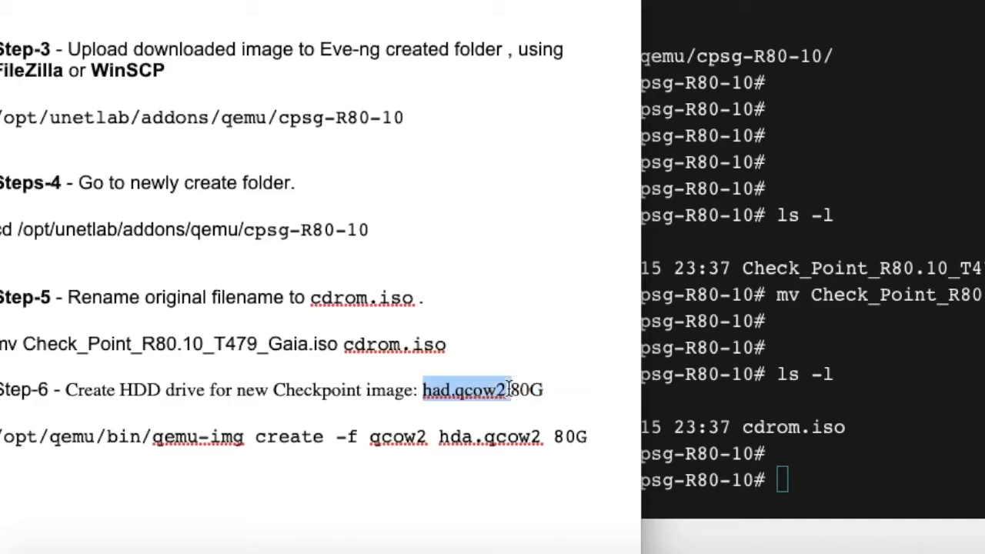
pyautogui.click(895, 496)
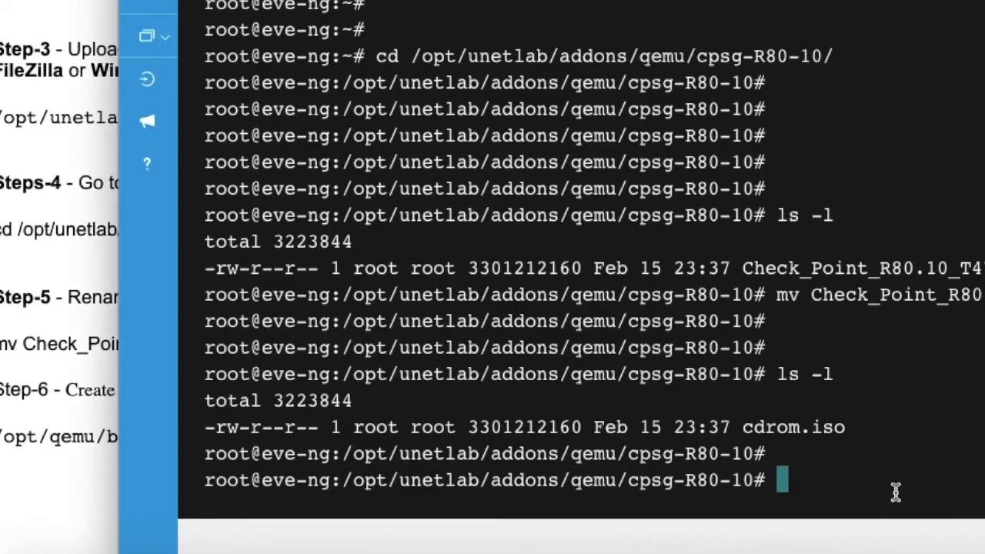
pyautogui.click(91, 440)
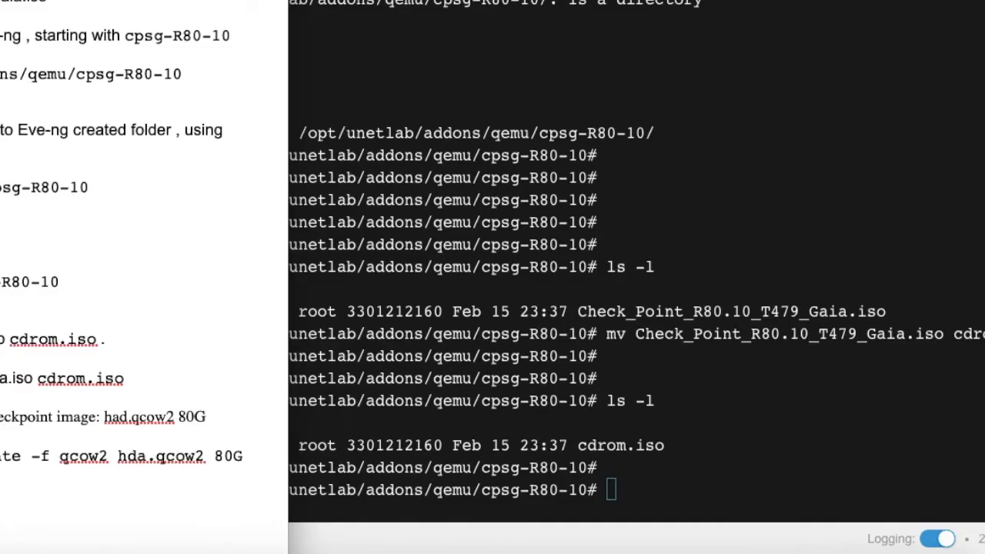
pyautogui.moveTo(0, 455); pyautogui.dragTo(253, 455)
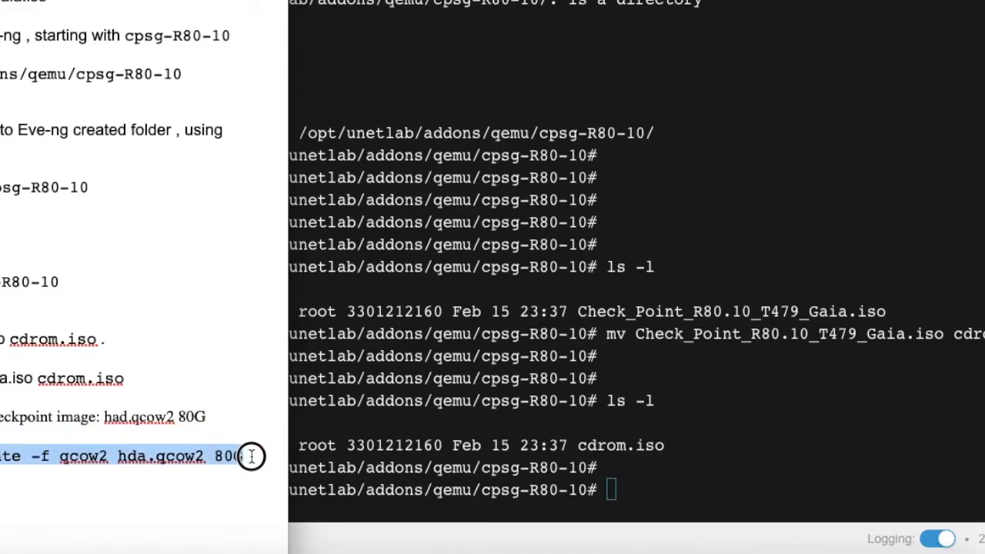
# Run /opt/qemu/bin/qemu-img create -f qcow2 hda.qcow2 80G in the terminal.
pyautogui.click(652, 483)
pyautogui.write('/opt/')
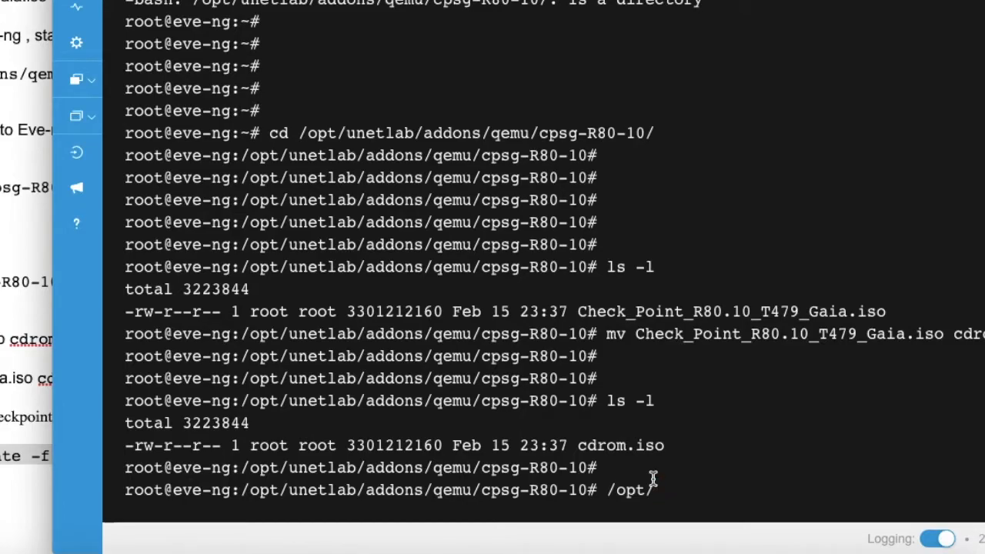
pyautogui.write('qemu/bin/')
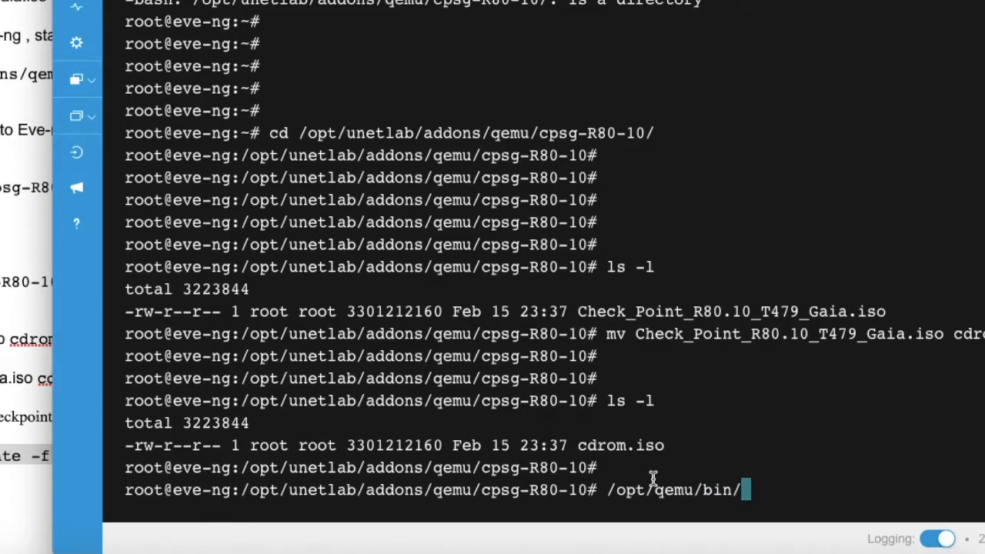
pyautogui.press('Tab')
pyautogui.write('img create')
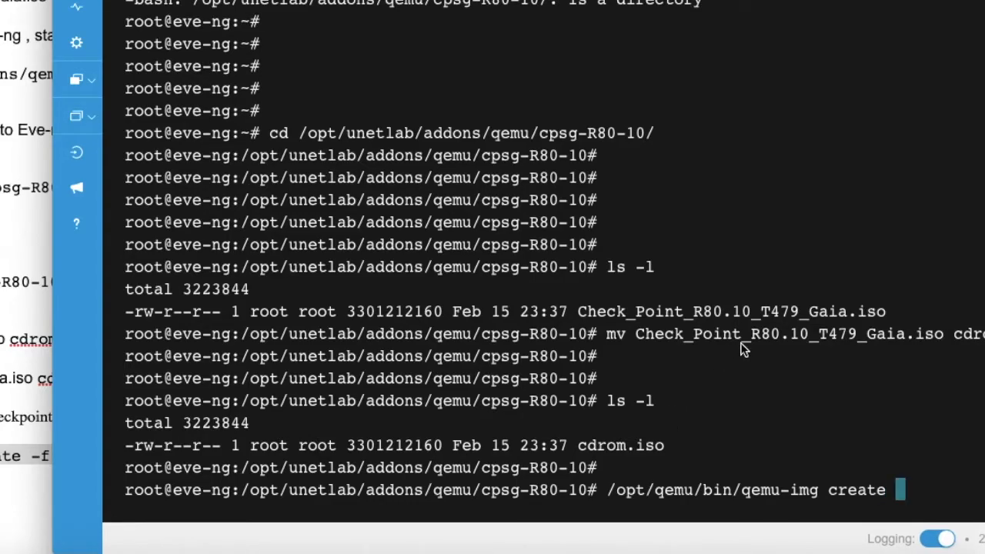
pyautogui.write(' -f')
pyautogui.press('super+Tab')
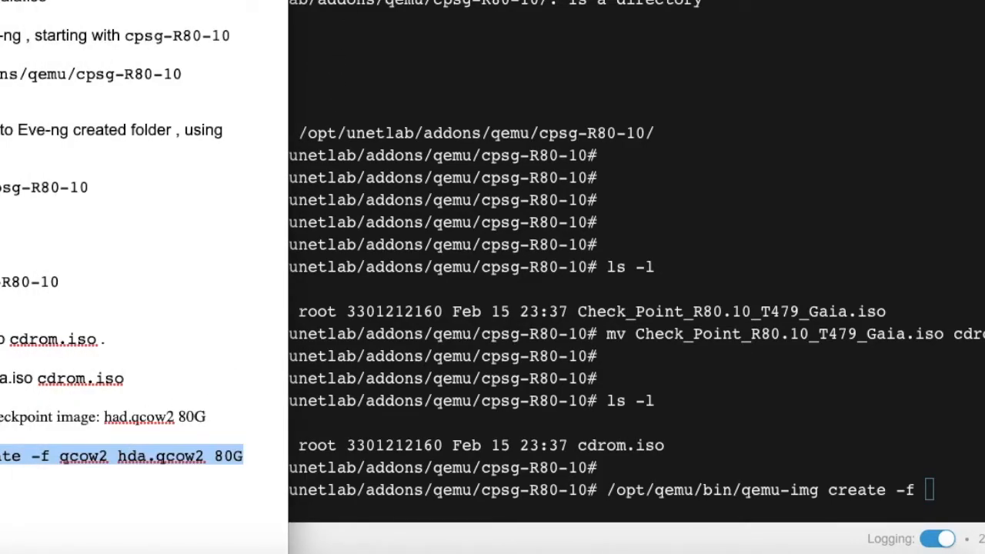
pyautogui.press('super+Tab')
pyautogui.write('q')
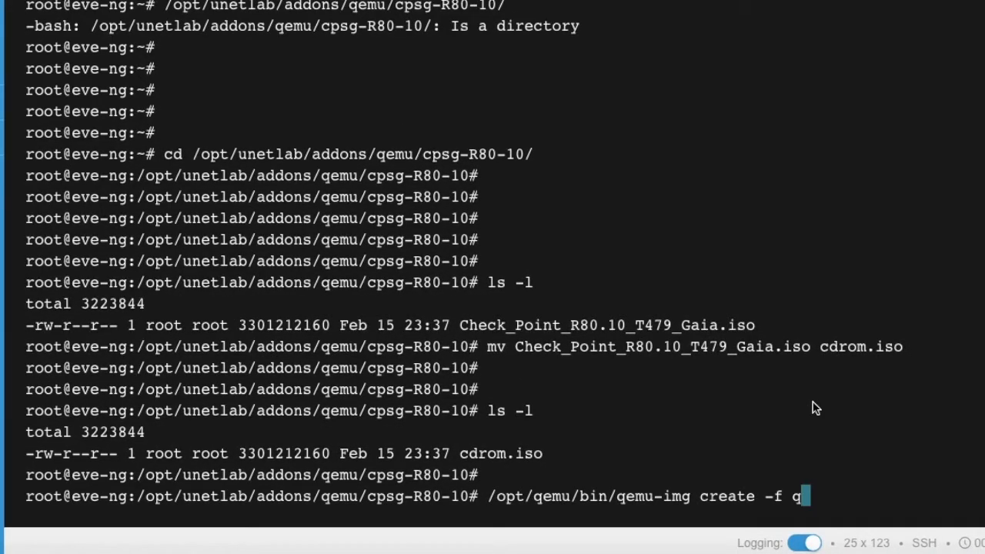
pyautogui.write('cow2 hda')
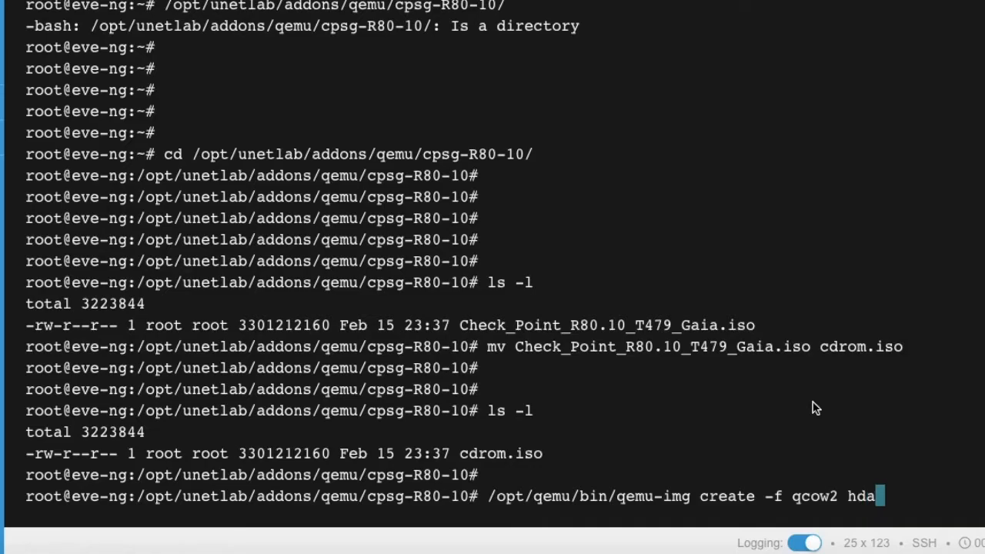
pyautogui.write('.')
pyautogui.write('qcow')
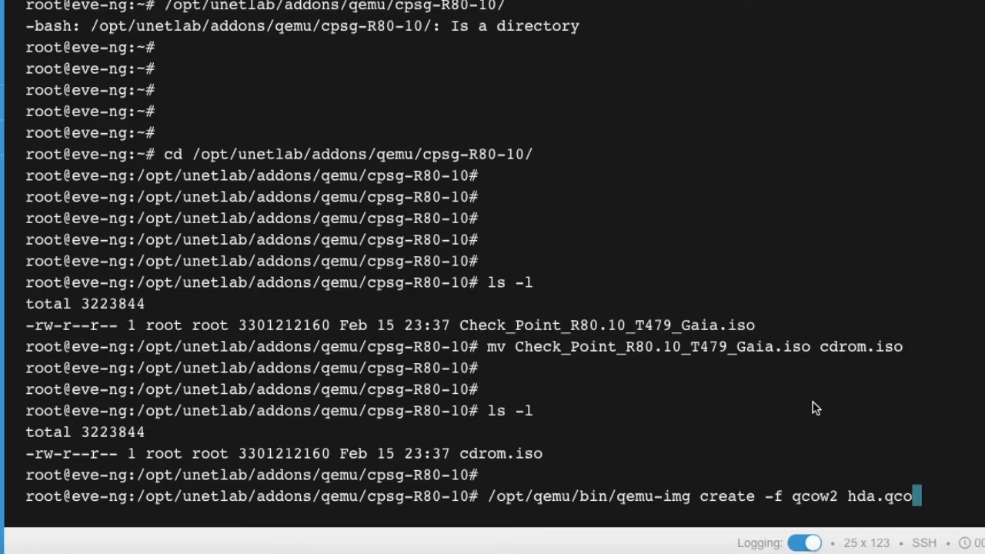
pyautogui.write('2 80G')
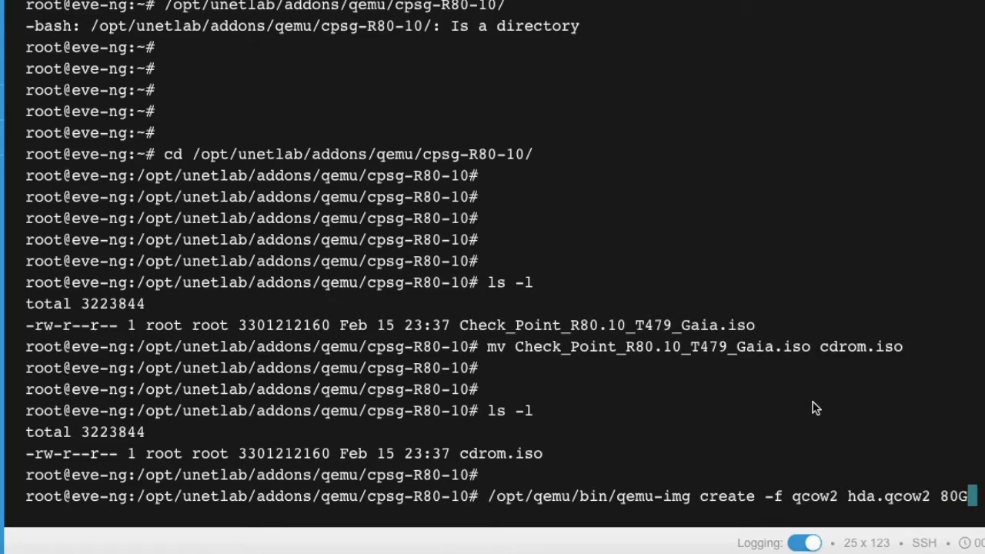
pyautogui.press('Return')
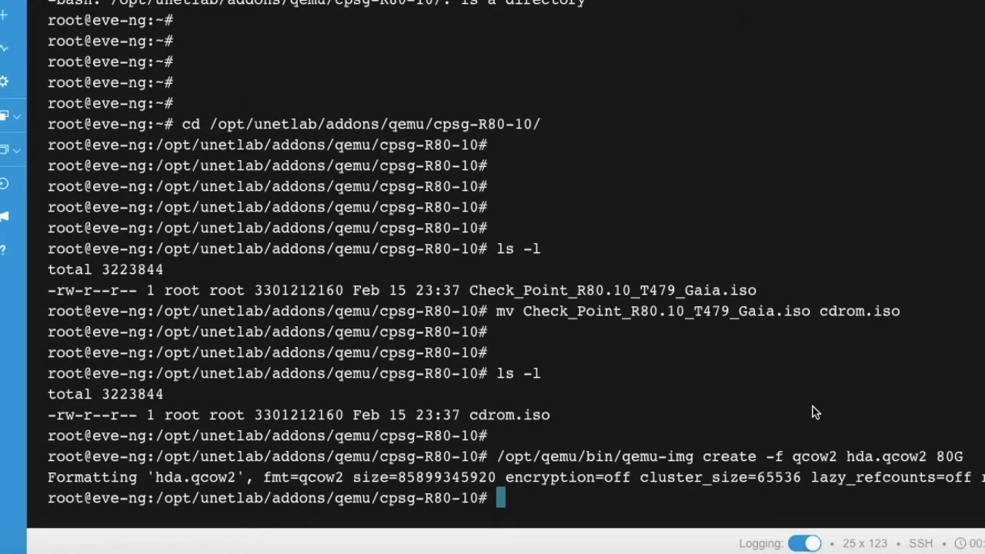
# List the folder to confirm hda.qcow2 now appears beside cdrom.iso.
pyautogui.write('ls -l')
pyautogui.press('Return')
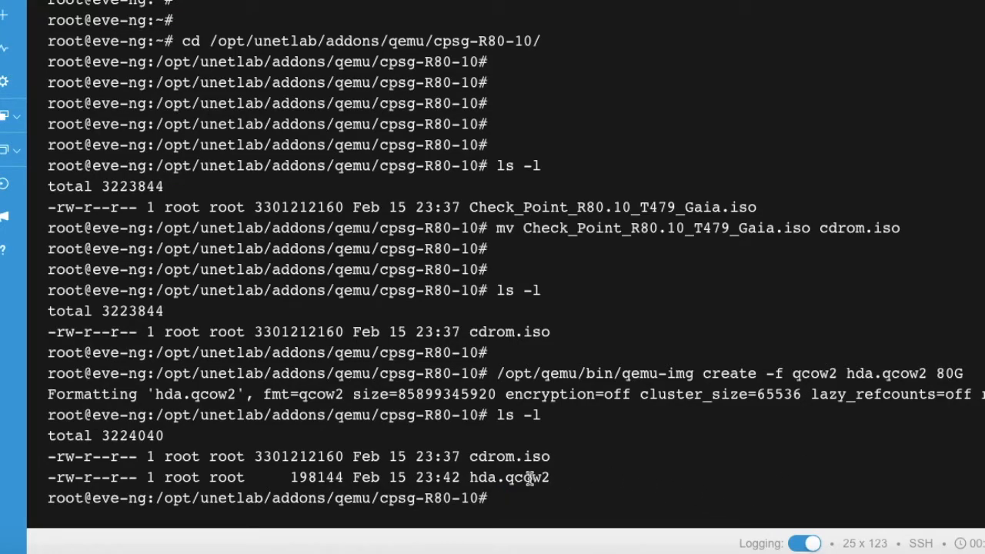
pyautogui.moveTo(469, 477); pyautogui.dragTo(583, 483)
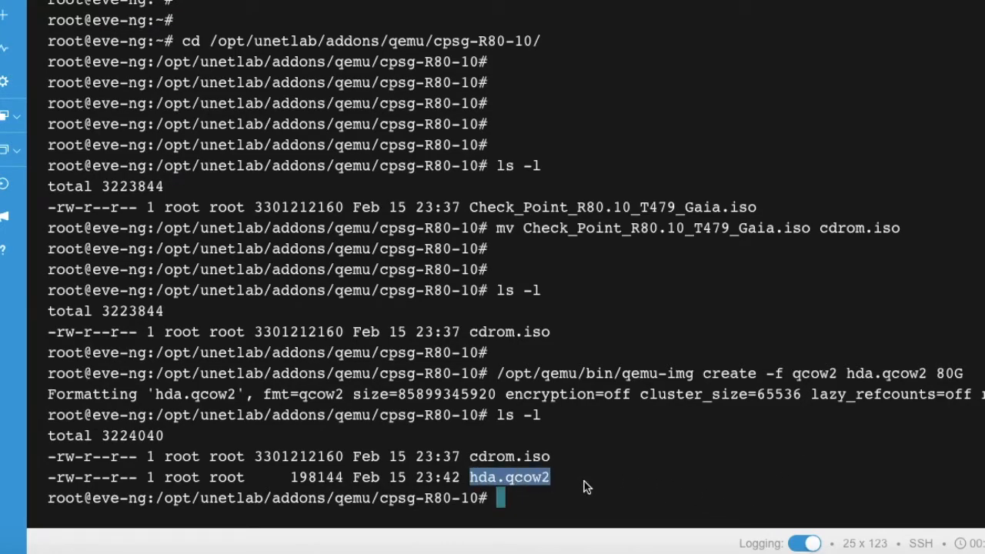
pyautogui.click(573, 501)
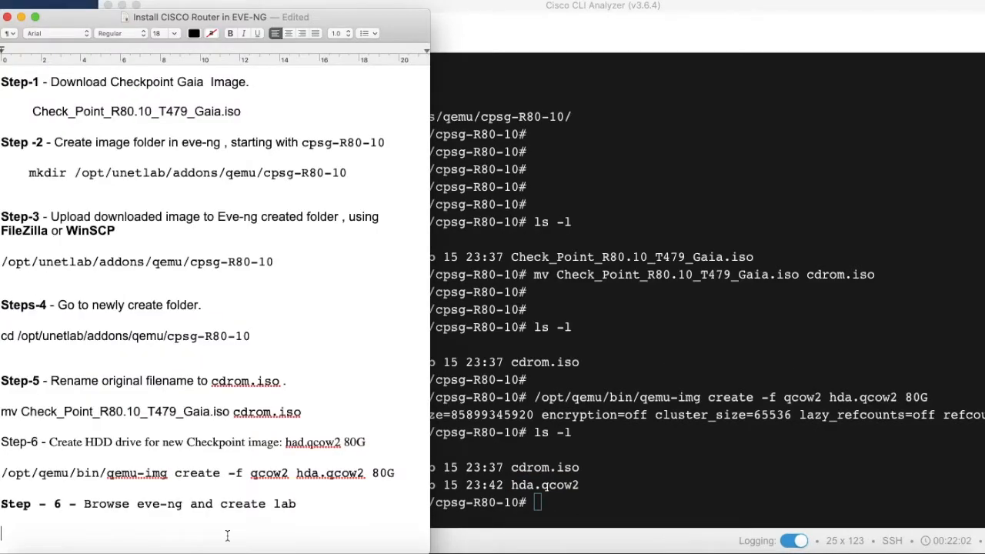
# Mark the 'Browse eve-ng and create lab' step and load 192.168.43.109 in the browser.
pyautogui.moveTo(85, 500); pyautogui.dragTo(312, 505)
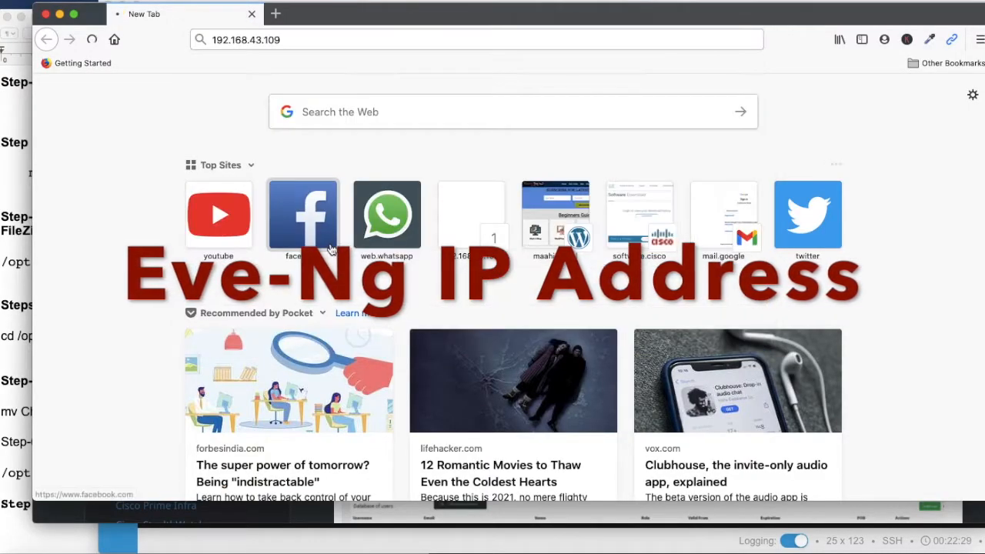
pyautogui.press('Return')
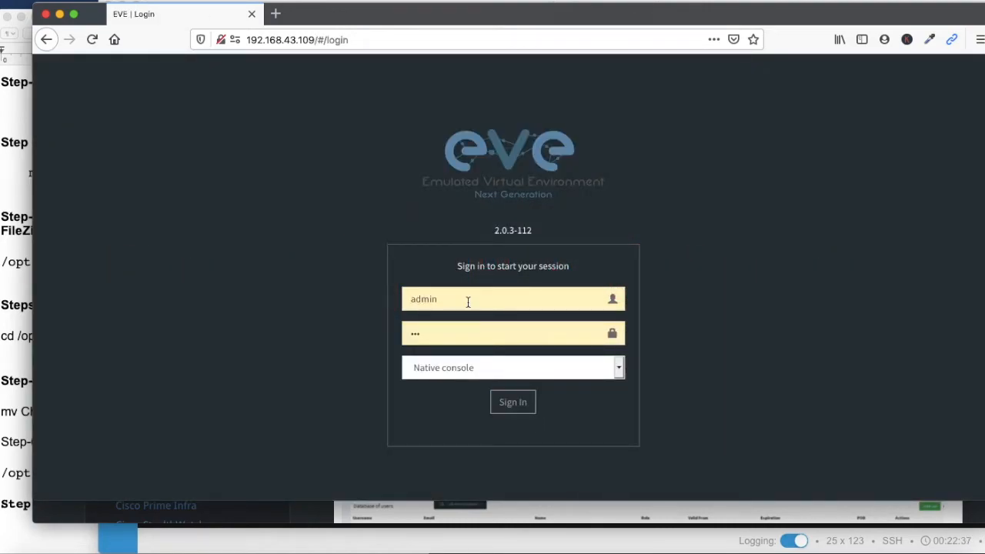
# Sign in, then add a folder named 'Checkpoint -lab' under Fortigate_lab and open it.
pyautogui.click(512, 408)
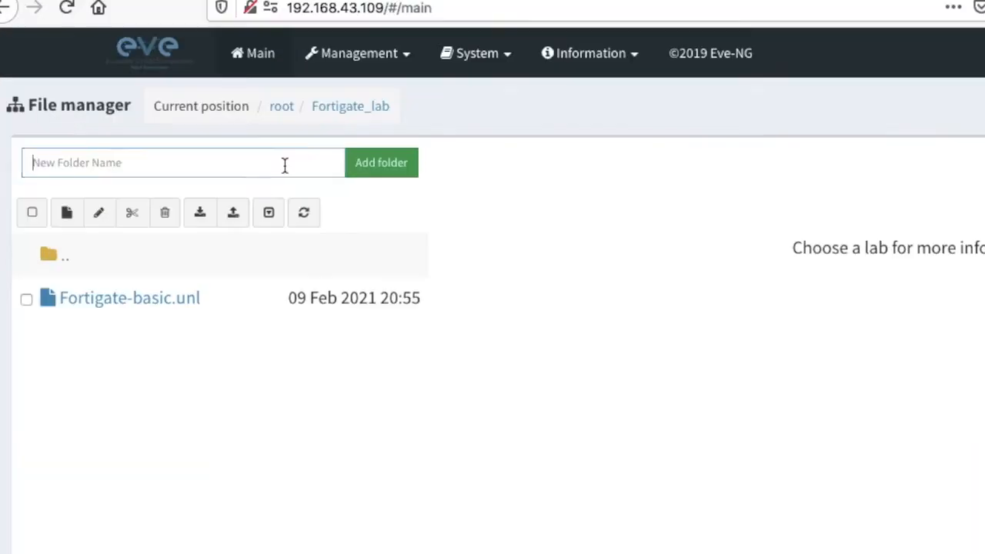
pyautogui.click(244, 148)
pyautogui.write('Checkpo')
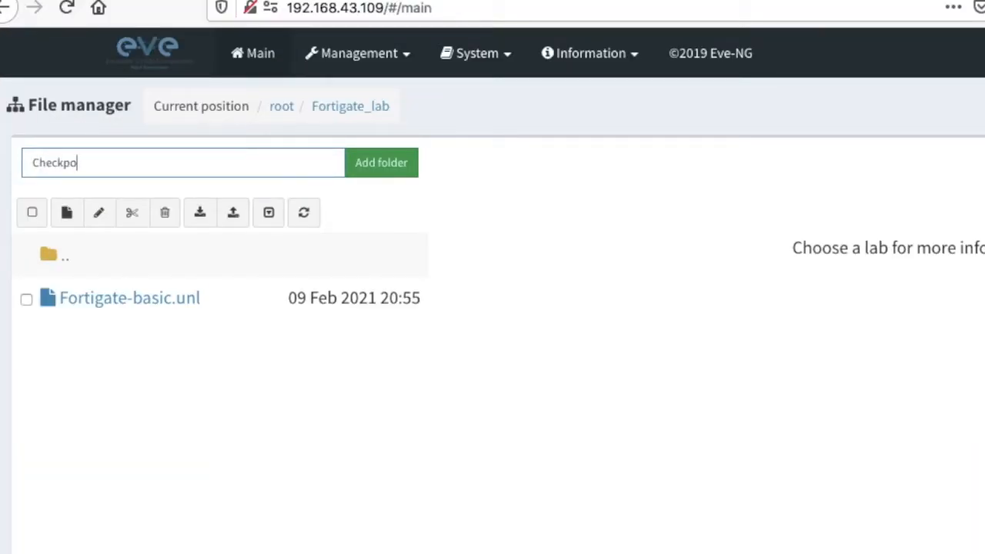
pyautogui.write('int -lb')
pyautogui.press('BackSpace')
pyautogui.press('BackSpace')
pyautogui.write('lab')
pyautogui.click(380, 166)
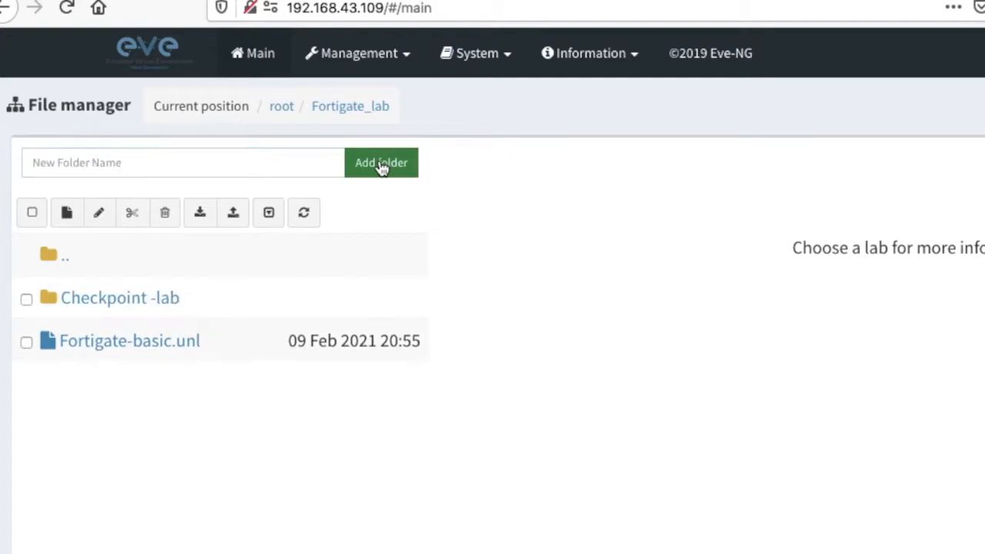
pyautogui.click(116, 292)
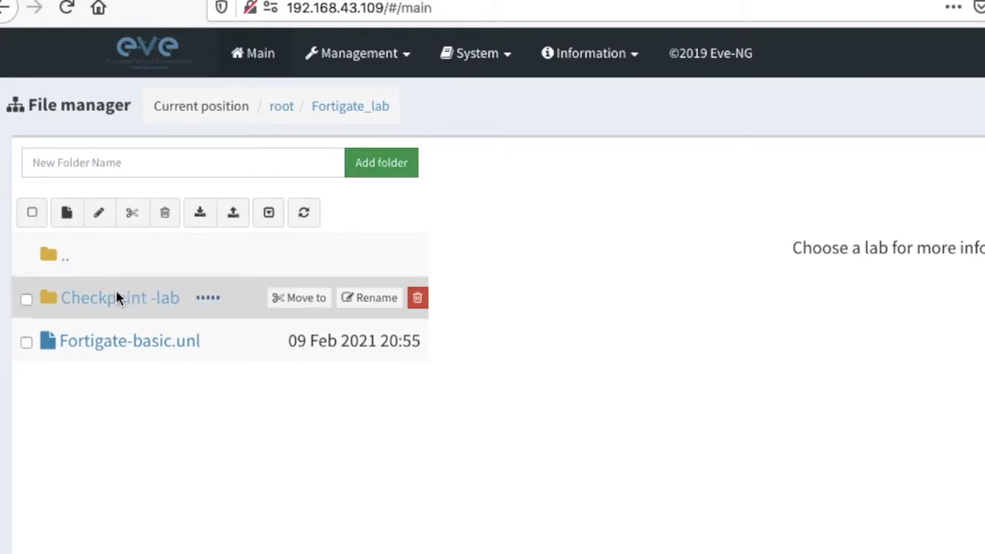
# Create the new lab 'Checkpoint -installation' and fill in its author field.
pyautogui.click(68, 213)
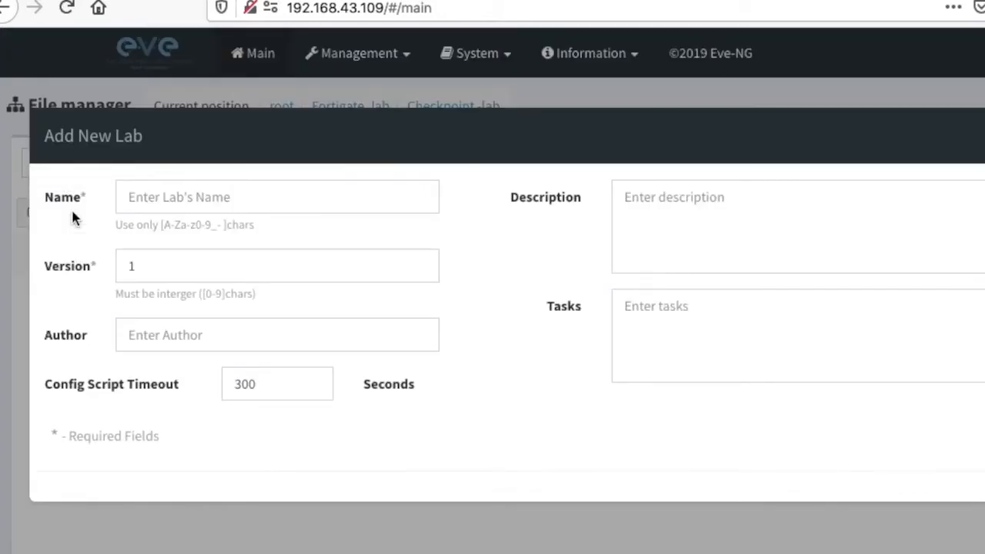
pyautogui.write('Checkpo')
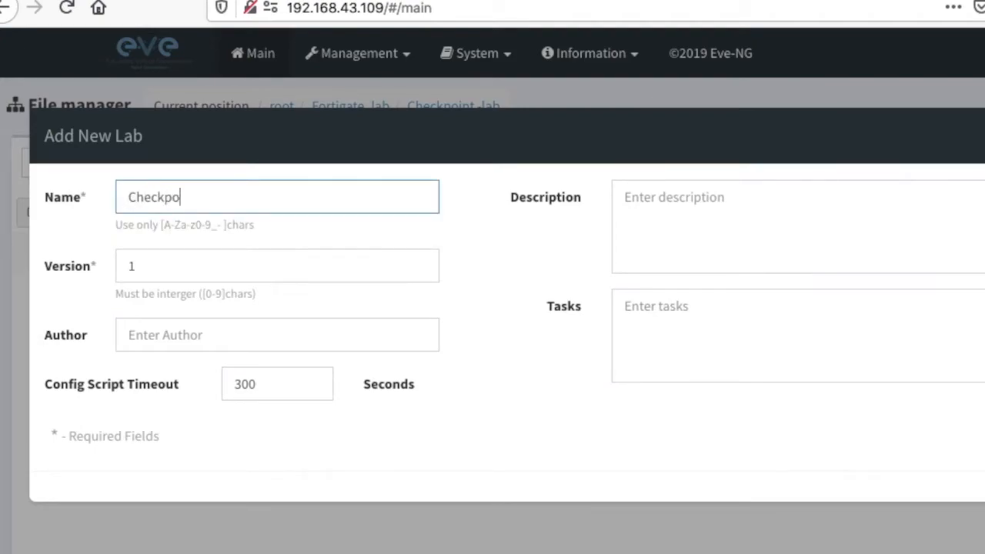
pyautogui.write('int -installa')
pyautogui.press('BackSpace')
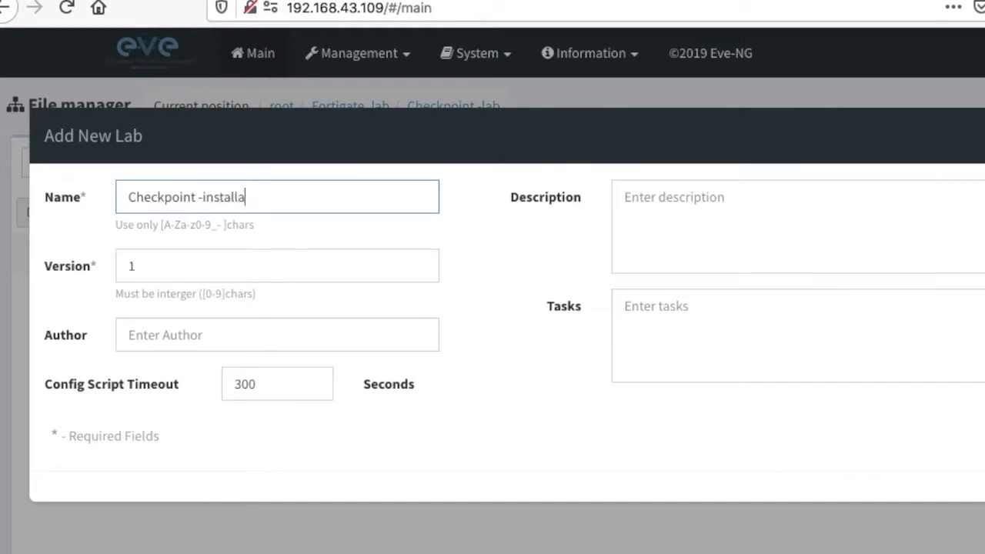
pyautogui.write('tion')
pyautogui.click(165, 337)
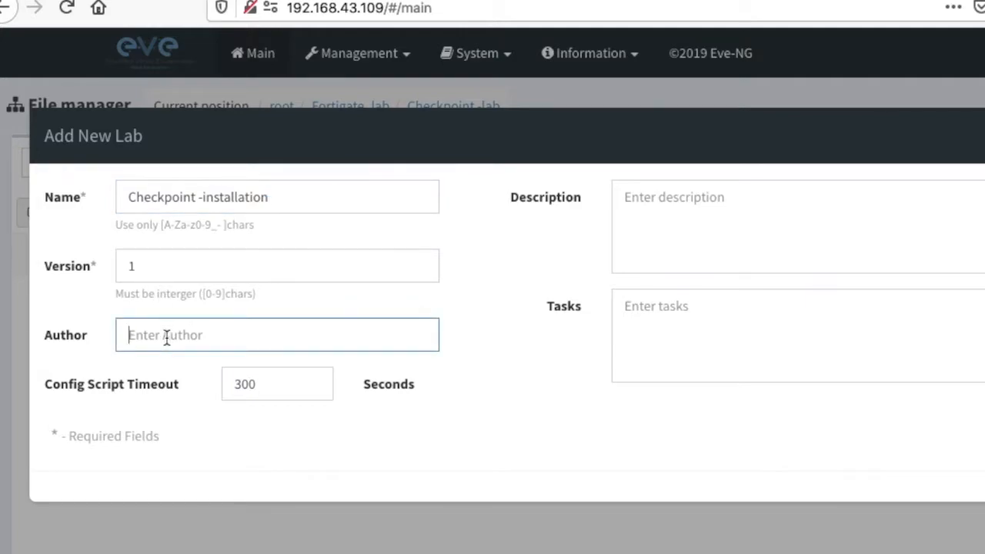
pyautogui.write('rakesh')
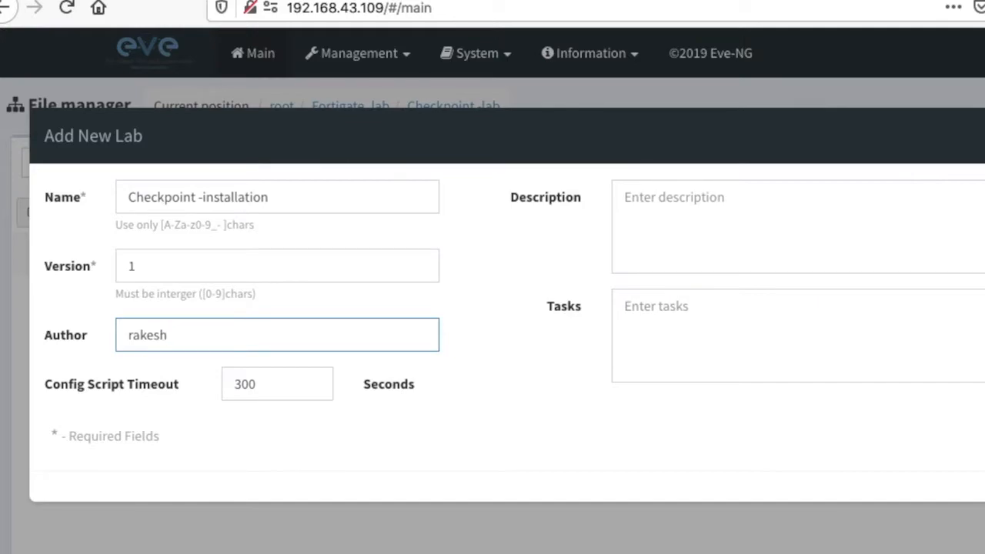
pyautogui.click(666, 230)
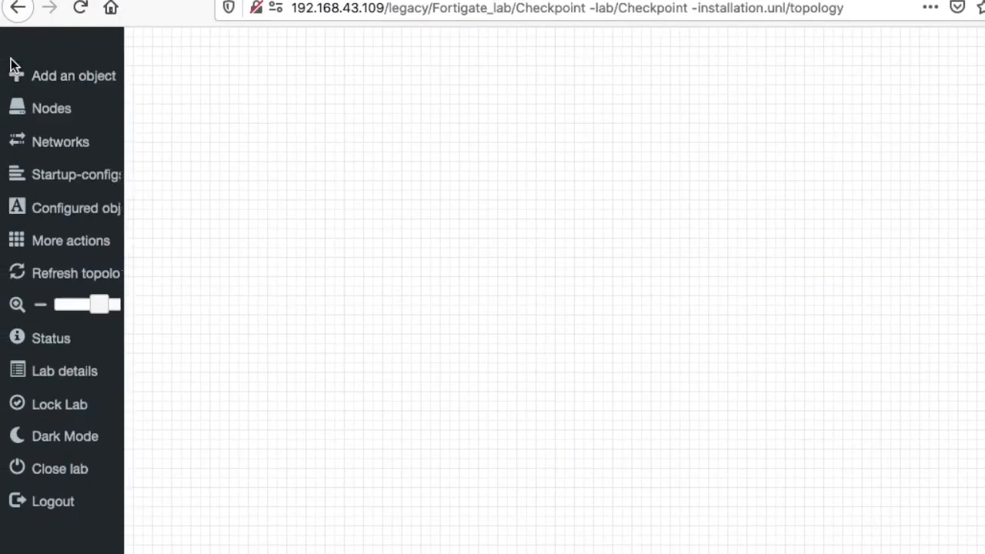
pyautogui.moveTo(15, 74)
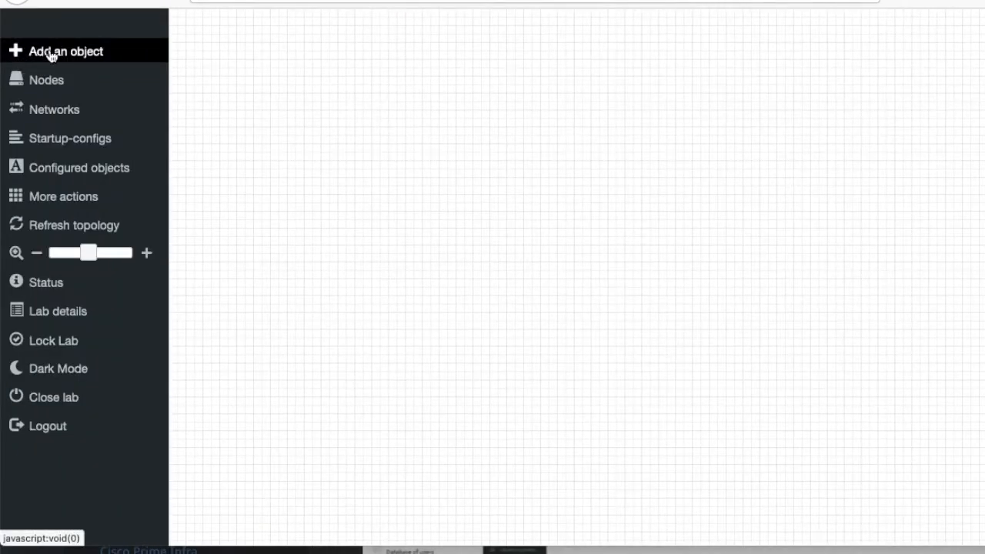
# Start a new node from the CheckPoint Security Gateway VE template, keeping image cpsg-R80-10.
pyautogui.click(51, 55)
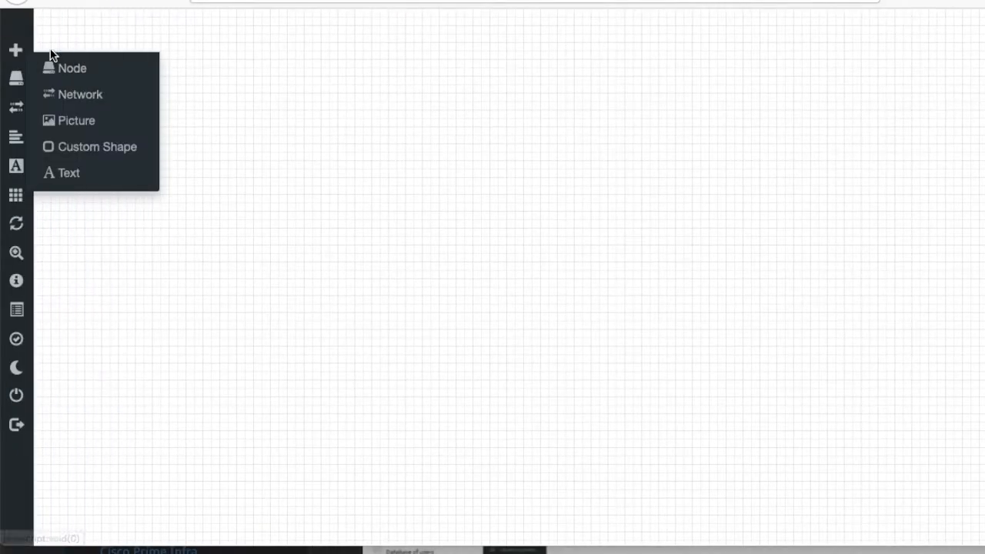
pyautogui.click(61, 67)
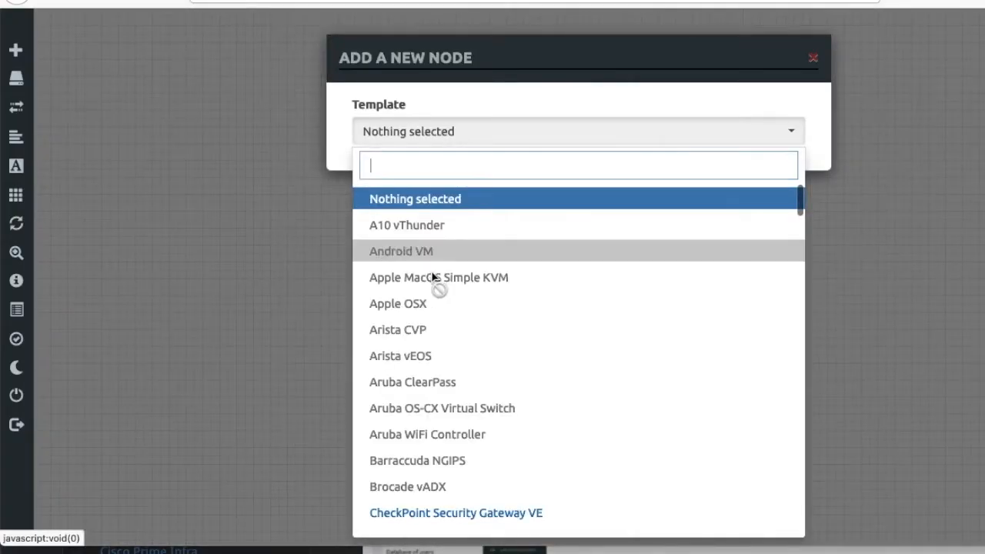
pyautogui.scroll(-3, 539, 347)
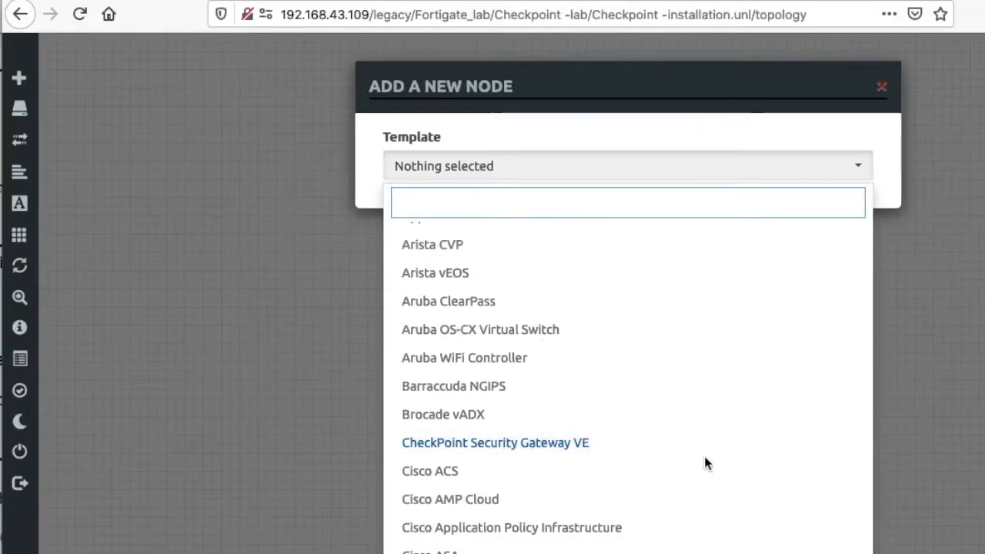
pyautogui.click(615, 444)
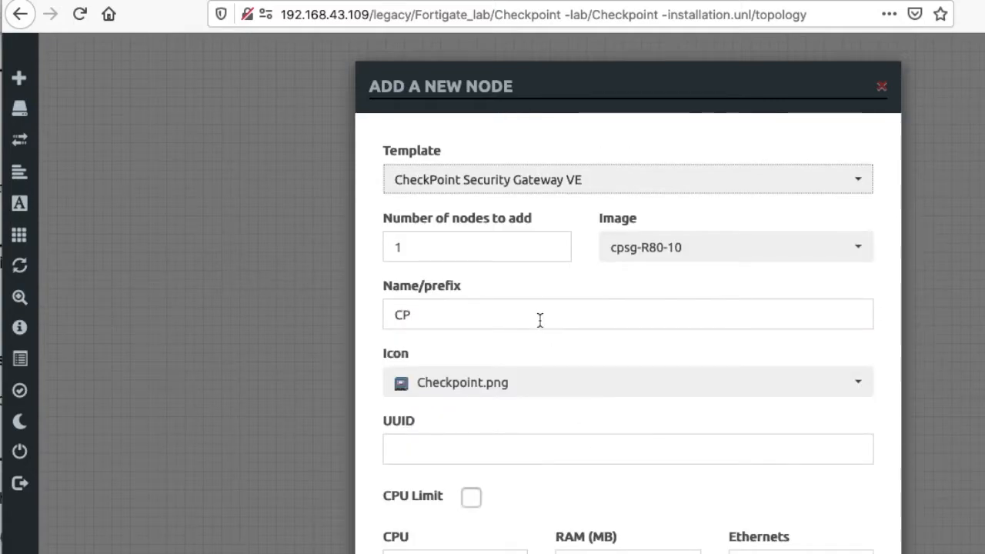
pyautogui.scroll(-2, 538, 319)
pyautogui.scroll(1, 457, 256)
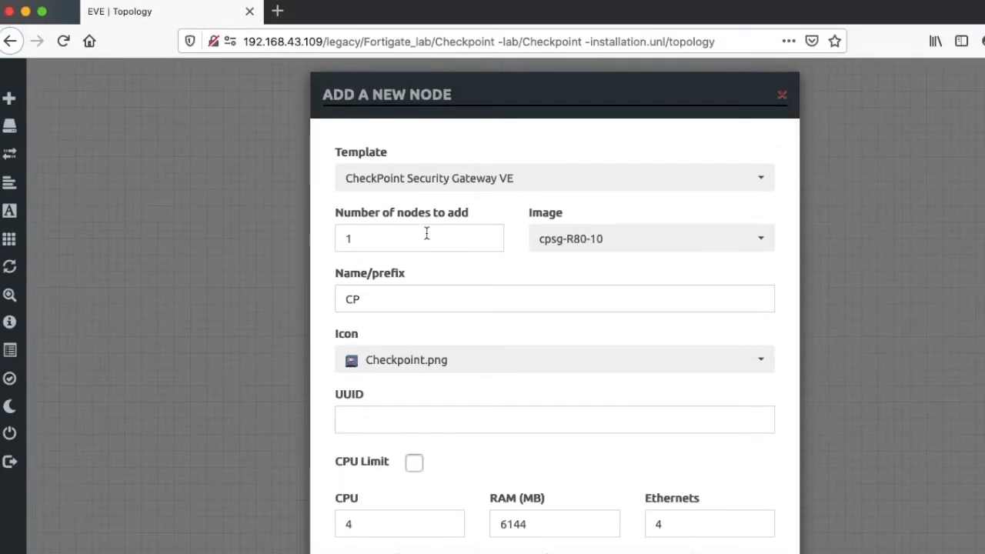
pyautogui.click(601, 244)
pyautogui.click(602, 244)
# Change the node's RAM from 6144 MB to 2096 MB.
pyautogui.scroll(-2, 615, 281)
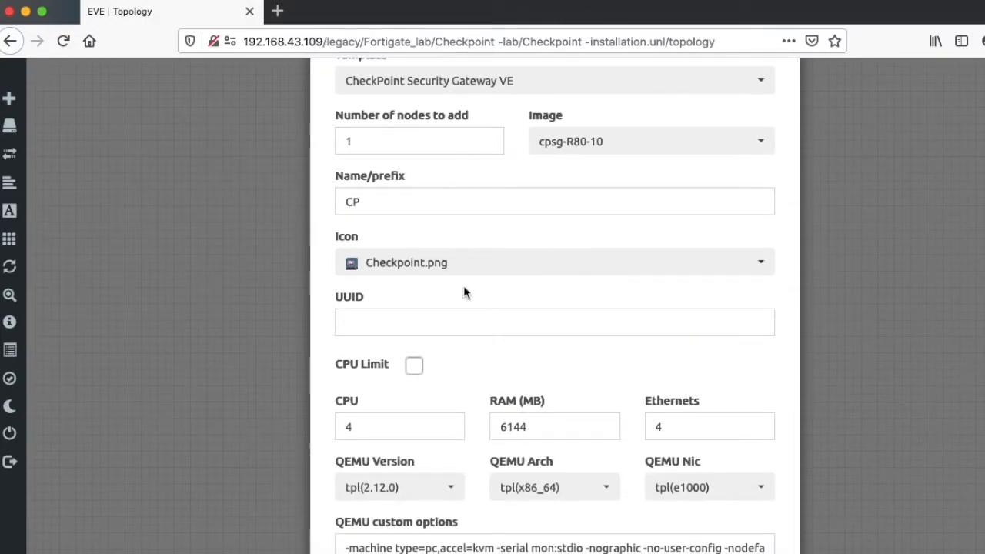
pyautogui.scroll(-2, 467, 296)
pyautogui.scroll(-1, 492, 377)
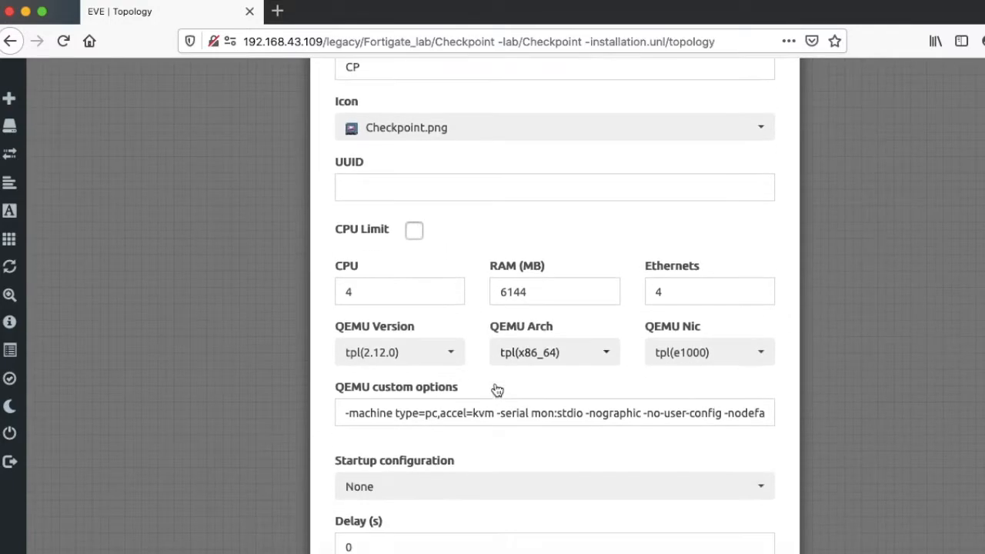
pyautogui.click(543, 281)
pyautogui.press('BackSpace')
pyautogui.press('BackSpace')
pyautogui.press('BackSpace')
pyautogui.press('BackSpace')
pyautogui.write('2096')
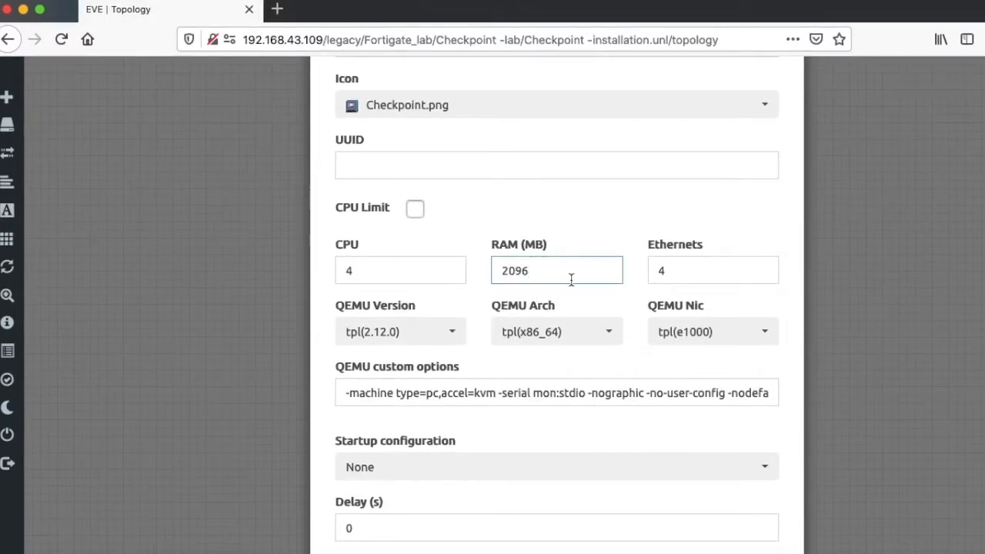
# Set the console type to vnc and save the CP node to the topology.
pyautogui.click(683, 262)
pyautogui.scroll(-1, 625, 417)
pyautogui.doubleClick(664, 263)
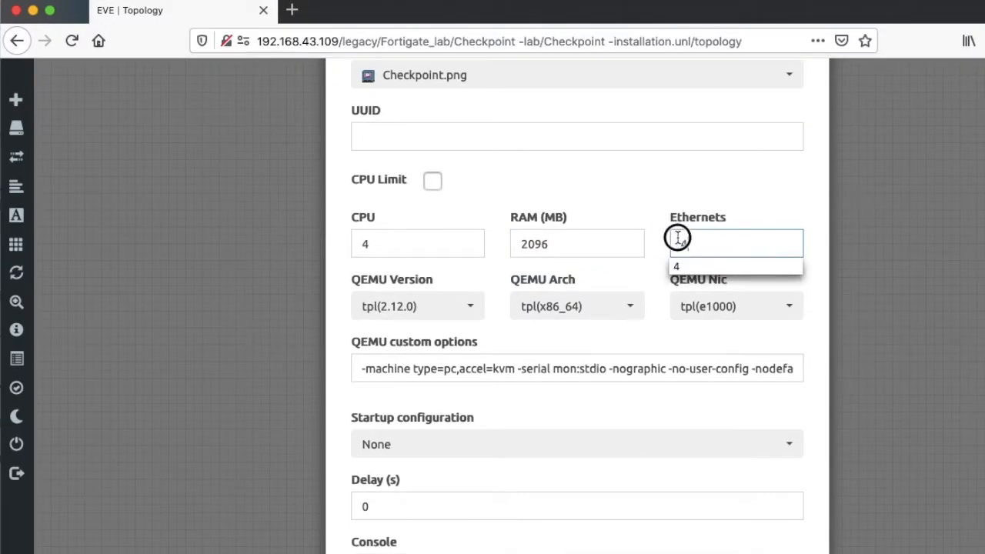
pyautogui.scroll(-2, 646, 323)
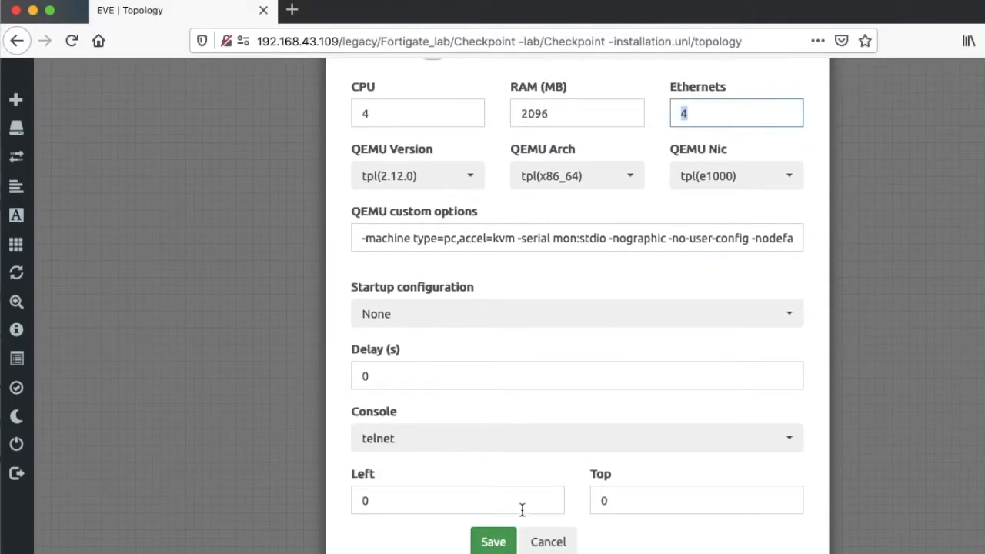
pyautogui.click(496, 447)
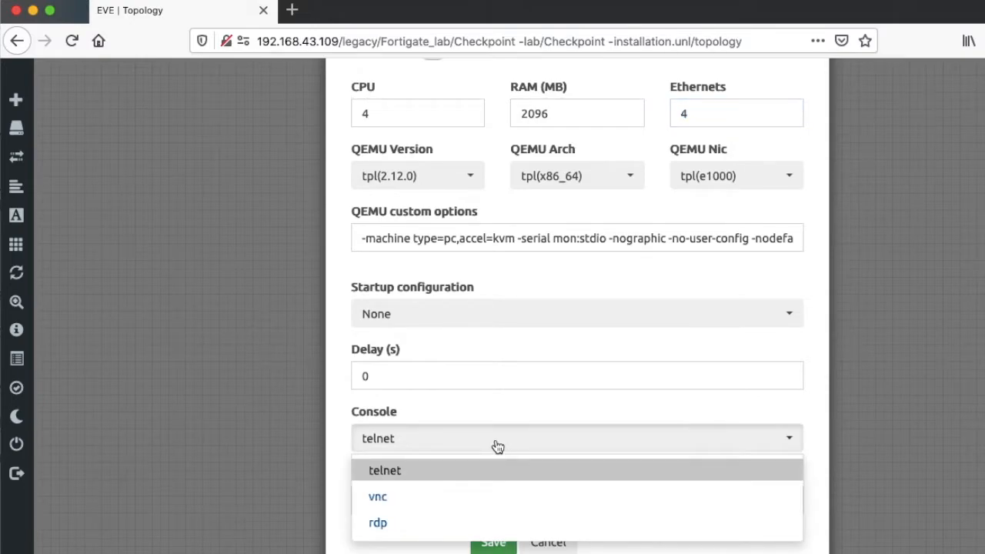
pyautogui.click(487, 498)
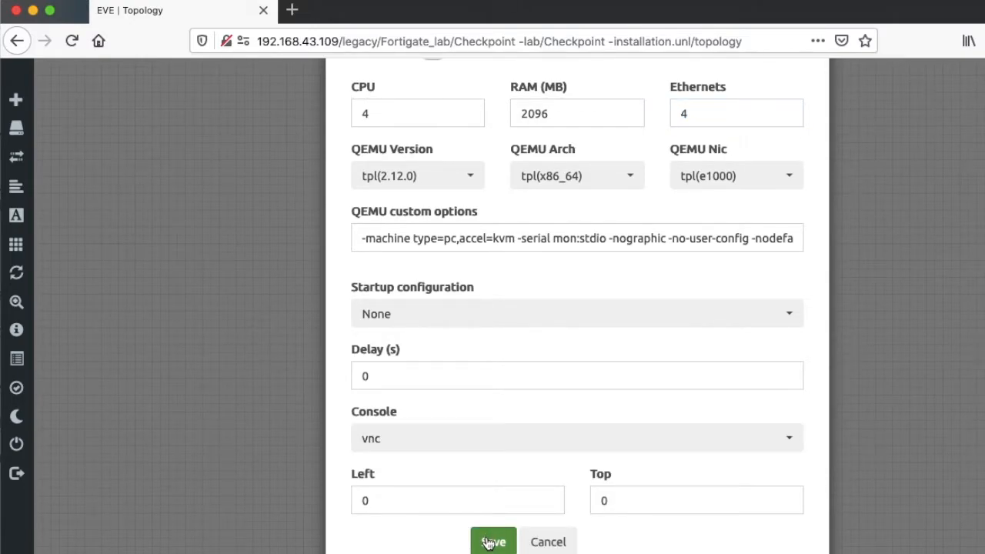
pyautogui.click(492, 541)
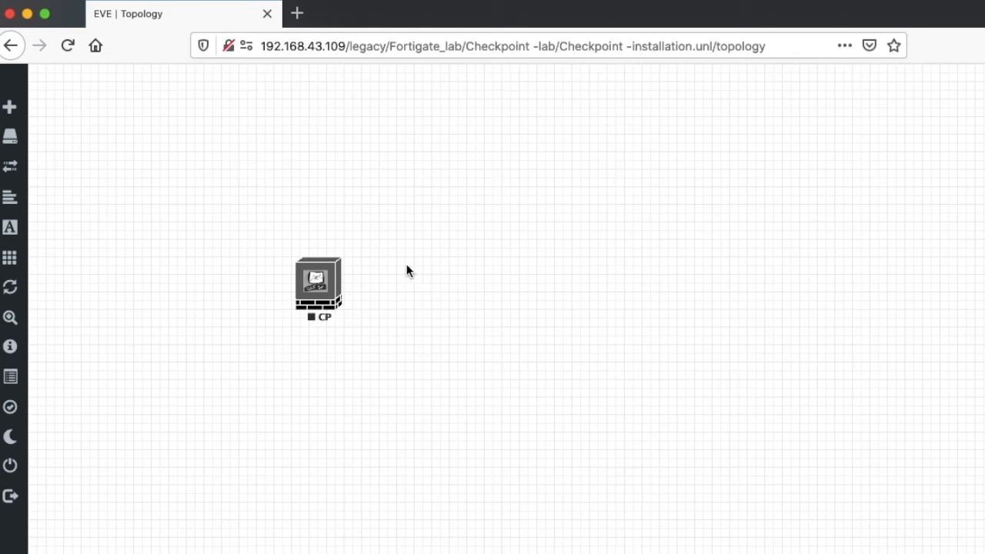
# Start the CP node, then open its console link in VNC Viewer.
pyautogui.click(327, 289)
pyautogui.click(364, 322)
pyautogui.click(330, 289)
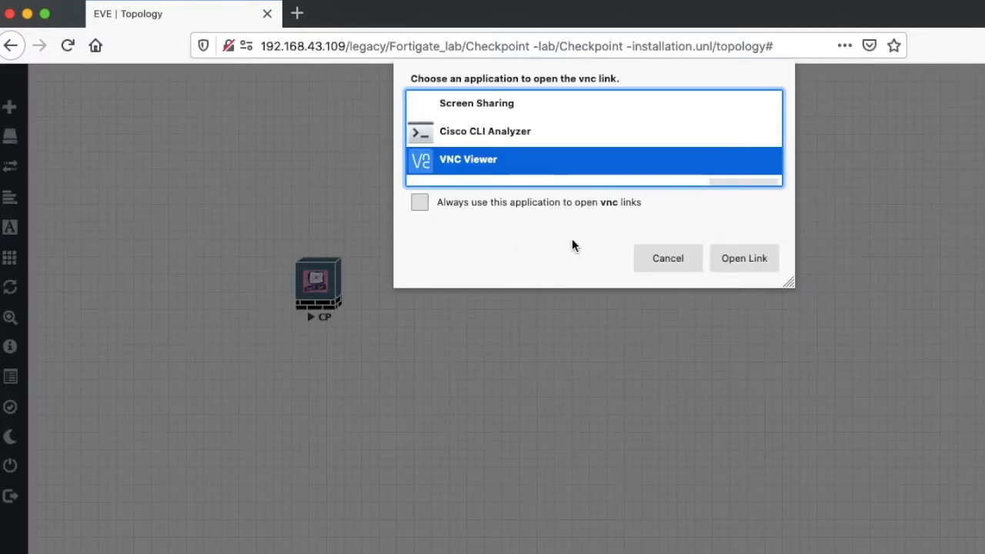
pyautogui.click(725, 258)
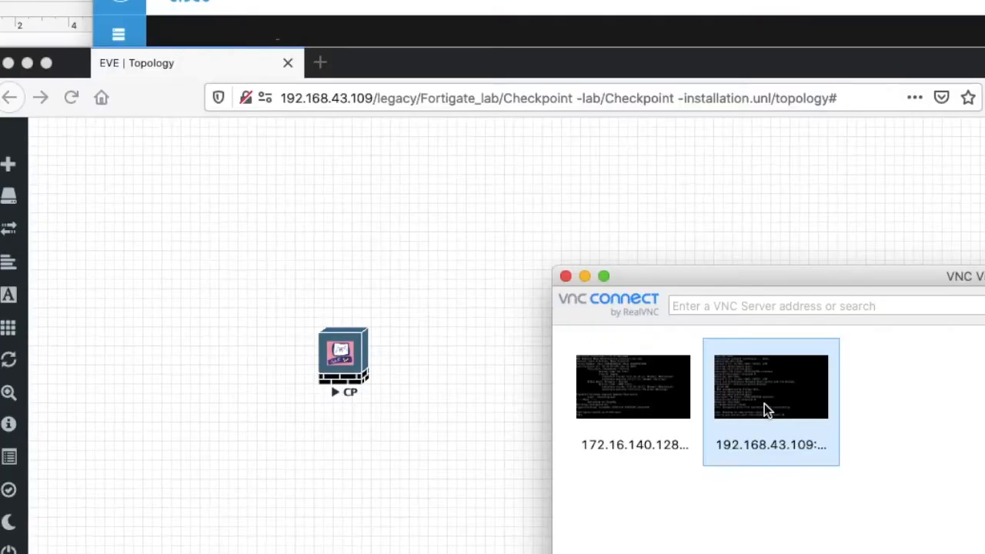
pyautogui.doubleClick(764, 405)
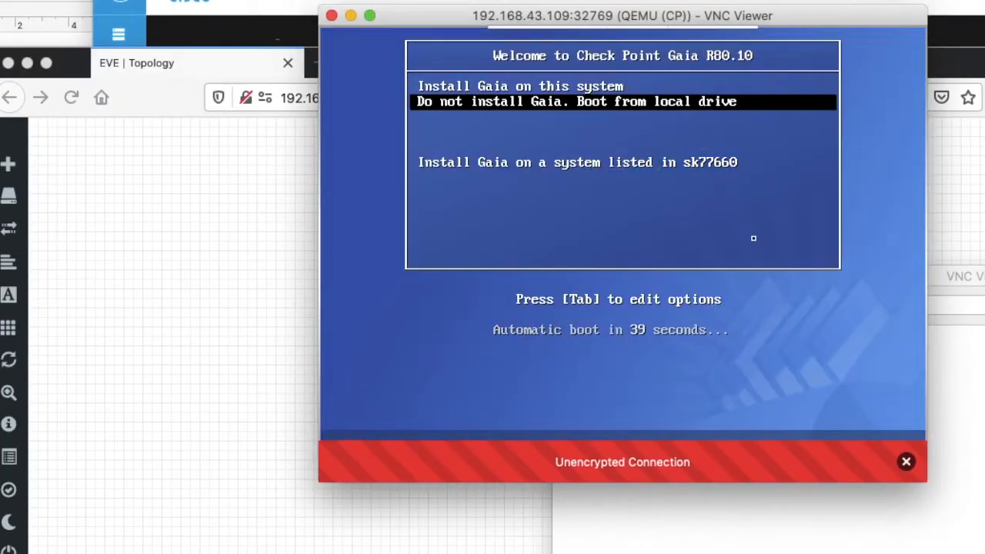
# Launch 'Install Gaia on this system', keeping the US keyboard and default partitions.
pyautogui.press('Up')
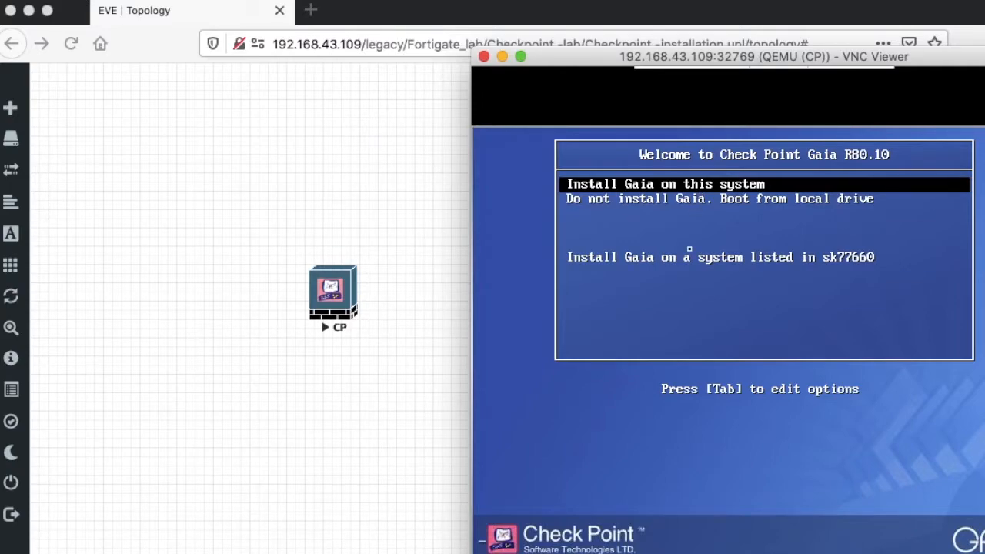
pyautogui.press('Return')
pyautogui.moveTo(502, 37); pyautogui.dragTo(477, 37)
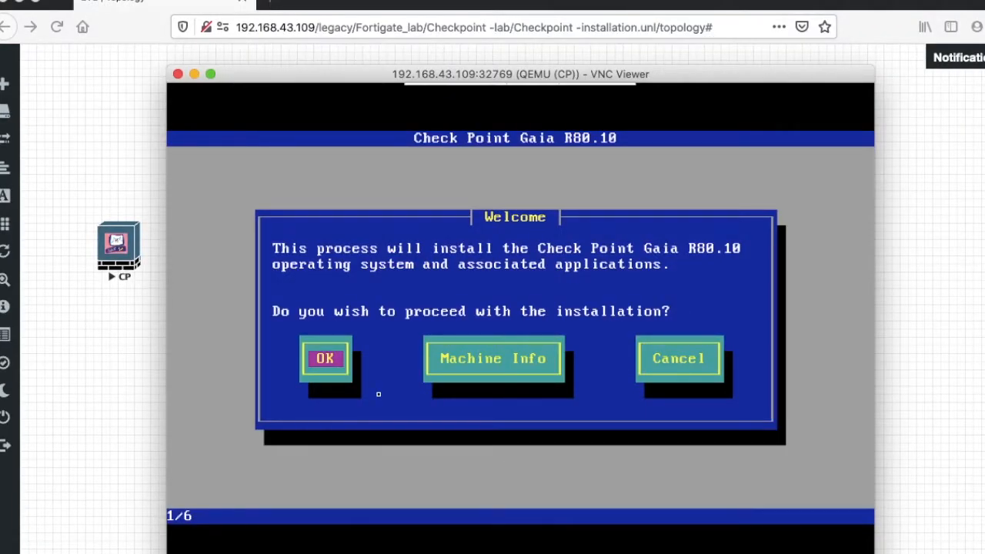
pyautogui.click(327, 360)
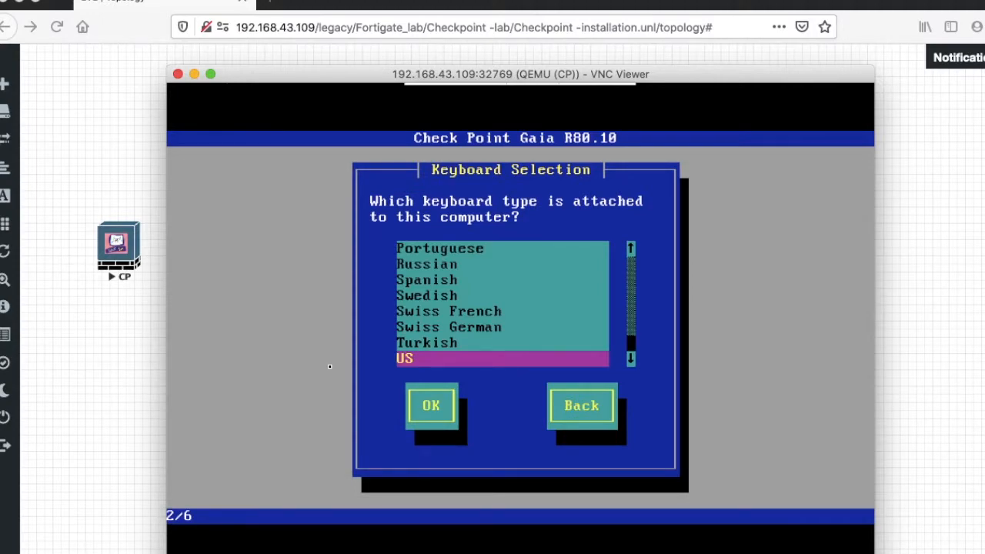
pyautogui.press('Return')
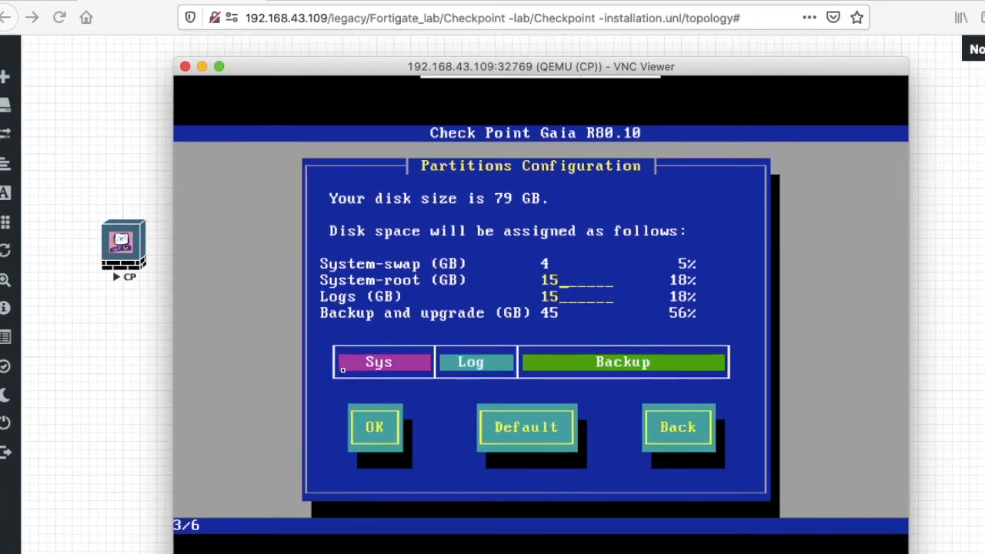
pyautogui.press('Tab')
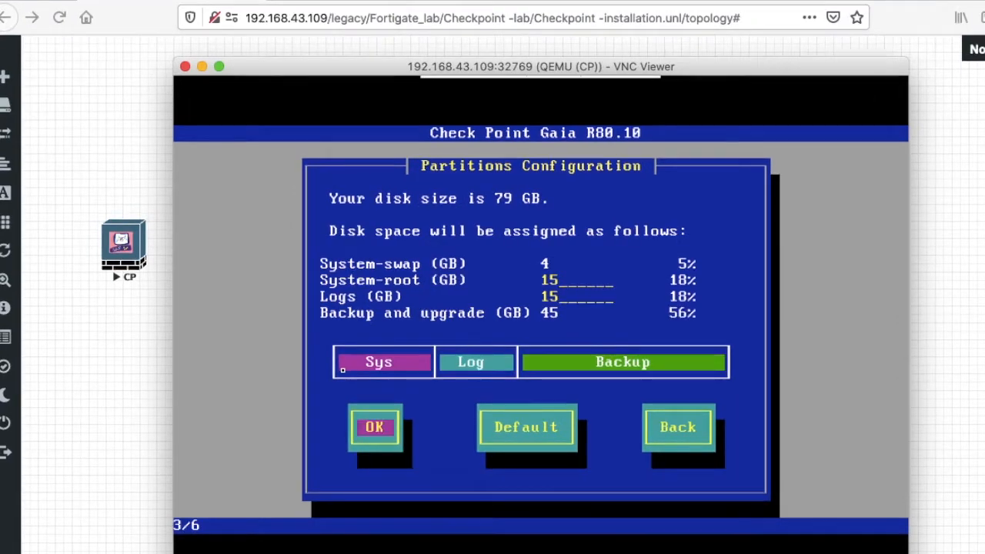
pyautogui.press('Return')
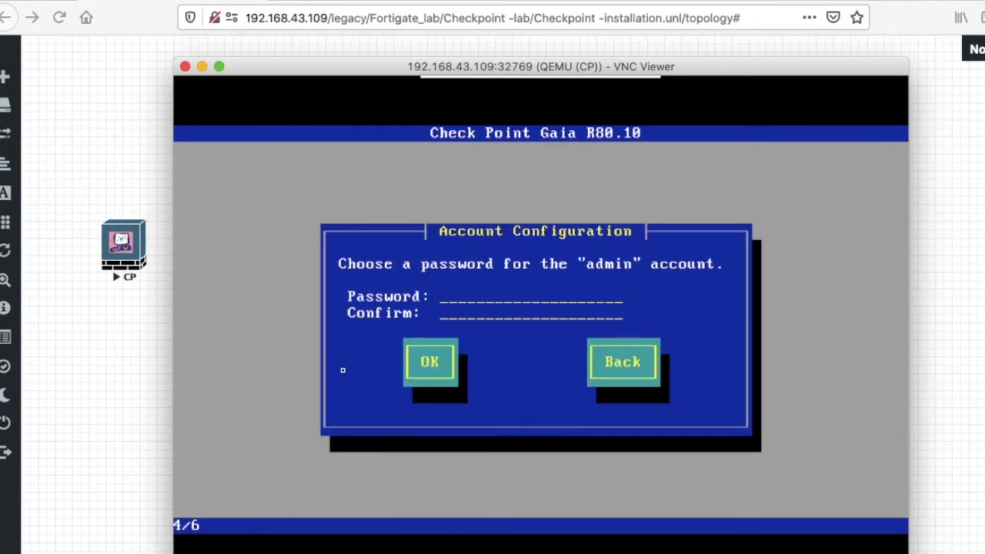
# Enter and confirm the admin password to reach the management port step.
pyautogui.write('**')
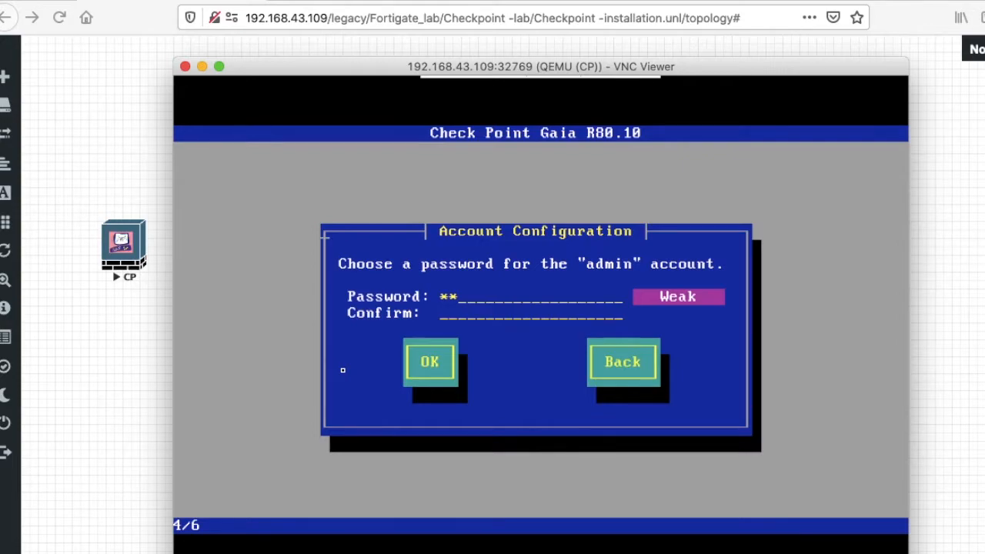
pyautogui.press('BackSpace')
pyautogui.press('BackSpace')
pyautogui.write('*****')
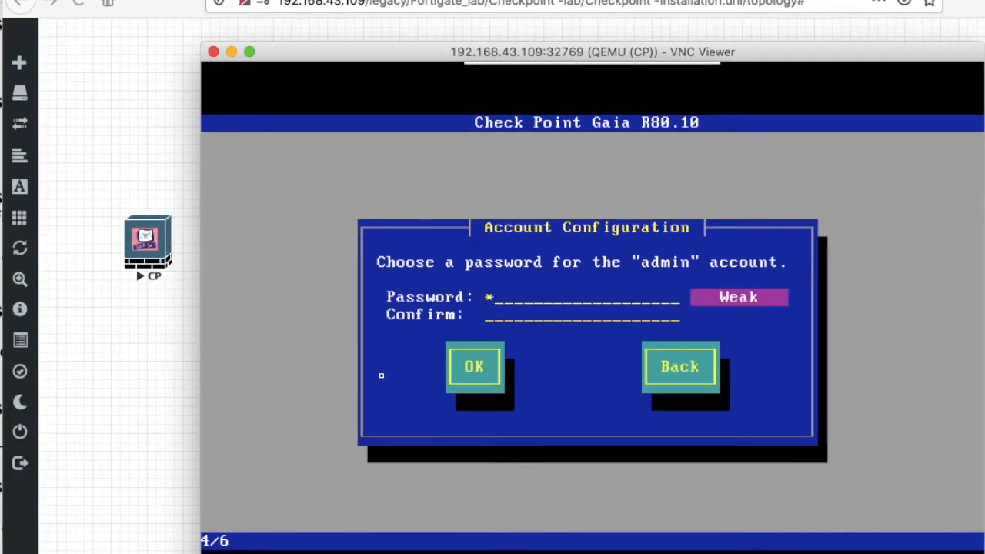
pyautogui.write('***')
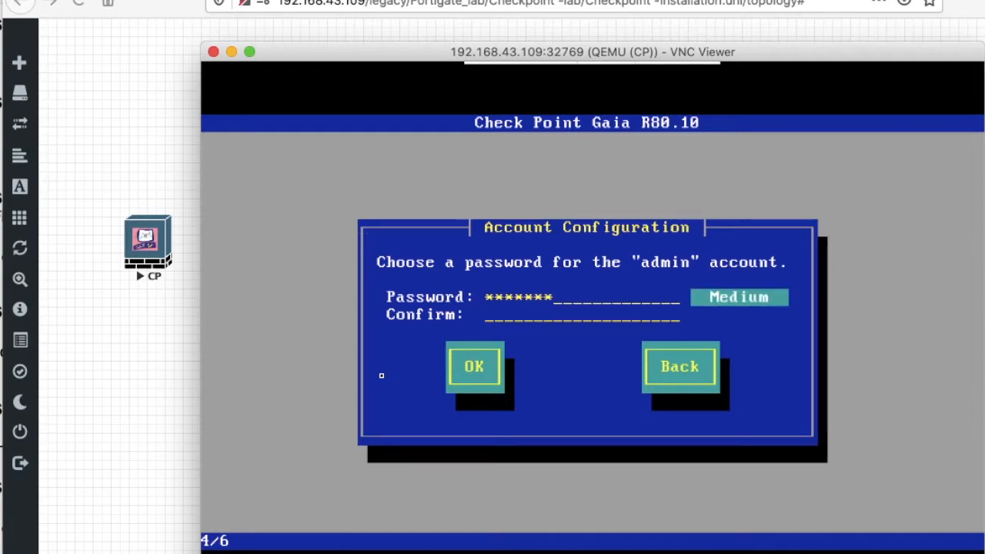
pyautogui.press('Tab')
pyautogui.write('******')
pyautogui.press('BackSpace')
pyautogui.press('BackSpace')
pyautogui.press('BackSpace')
pyautogui.press('BackSpace')
pyautogui.press('BackSpace')
pyautogui.press('BackSpace')
pyautogui.write('********')
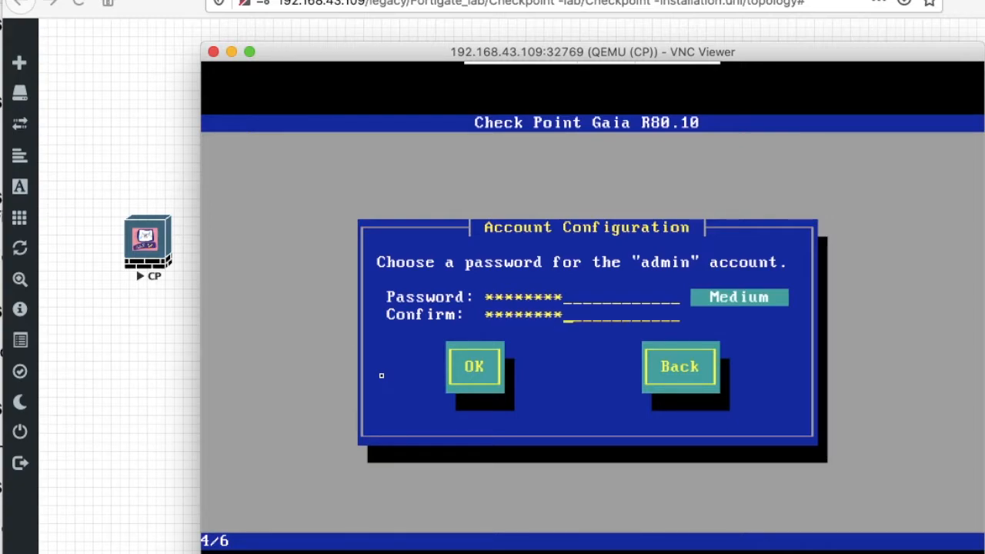
pyautogui.press('Tab')
pyautogui.press('Return')
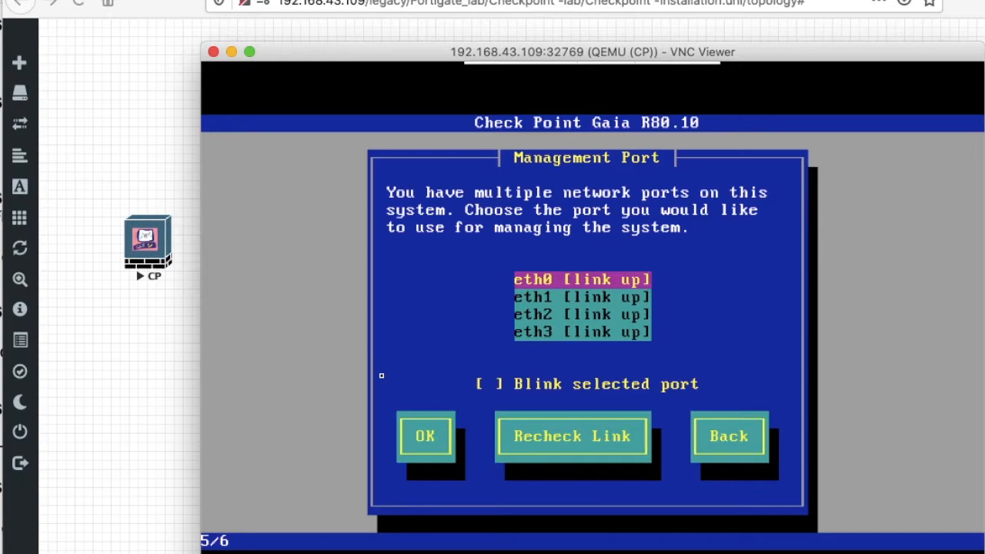
# Use eth0 as management port with IP 192.168.43.12 and gateway 192.168.43.254.
pyautogui.press('Tab')
pyautogui.press('Tab')
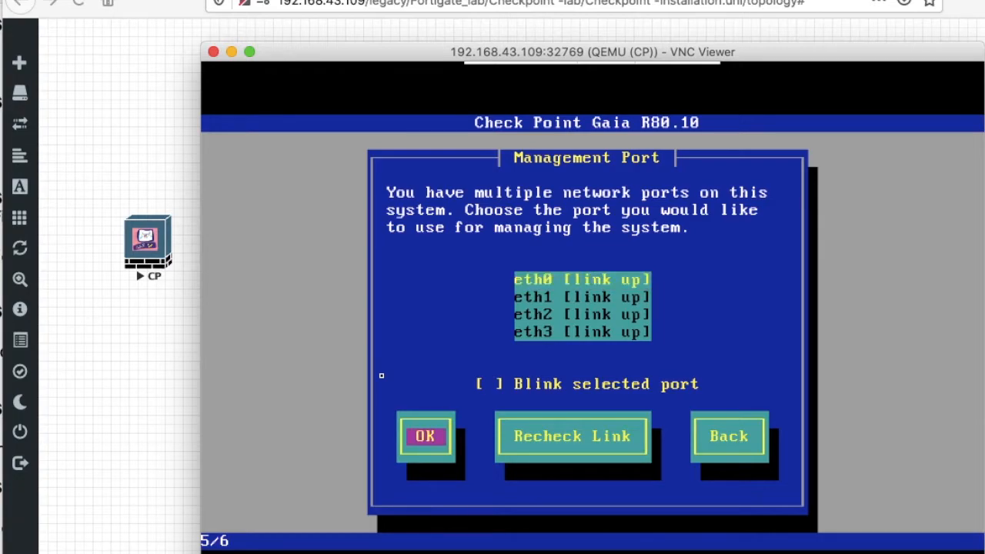
pyautogui.press('Return')
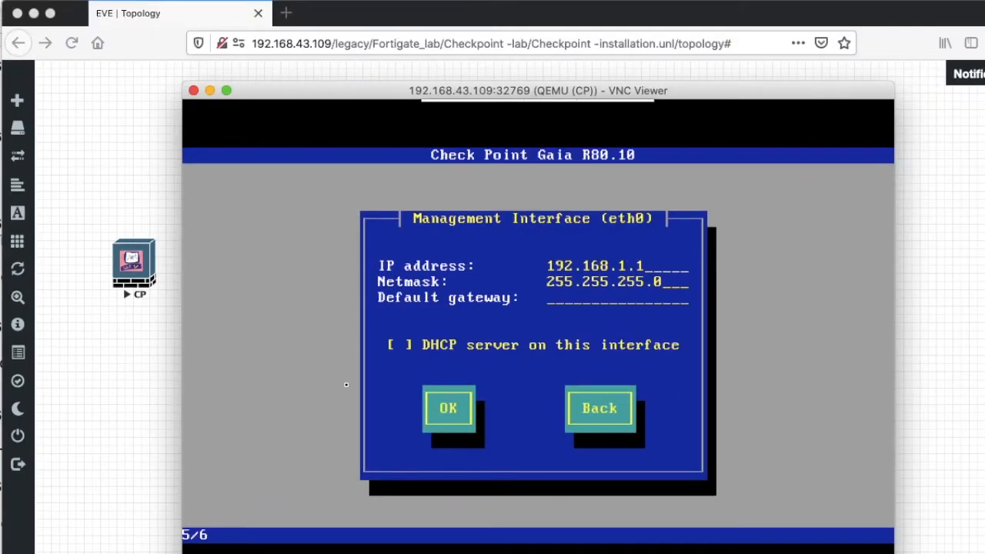
pyautogui.press('BackSpace')
pyautogui.press('BackSpace')
pyautogui.press('BackSpace')
pyautogui.write('43.')
pyautogui.write('12')
pyautogui.press('Tab')
pyautogui.write('192.168.43.254')
pyautogui.press('Tab')
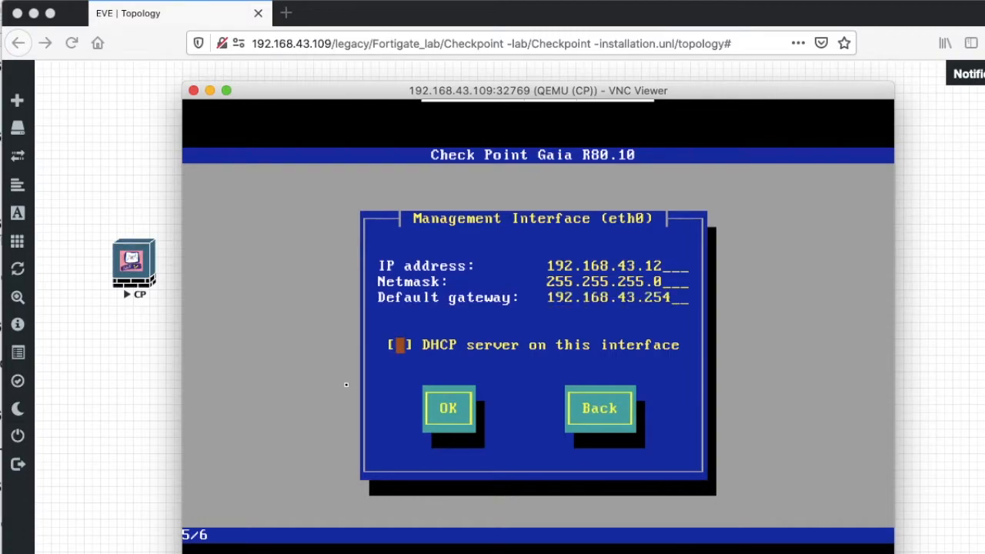
pyautogui.press('Tab')
pyautogui.press('Tab')
pyautogui.press('BackSpace')
pyautogui.press('BackSpace')
pyautogui.press('BackSpace')
pyautogui.press('BackSpace')
pyautogui.press('BackSpace')
pyautogui.press('BackSpace')
pyautogui.press('BackSpace')
pyautogui.press('BackSpace')
pyautogui.press('BackSpace')
pyautogui.press('BackSpace')
pyautogui.press('BackSpace')
pyautogui.press('BackSpace')
pyautogui.press('BackSpace')
pyautogui.press('BackSpace')
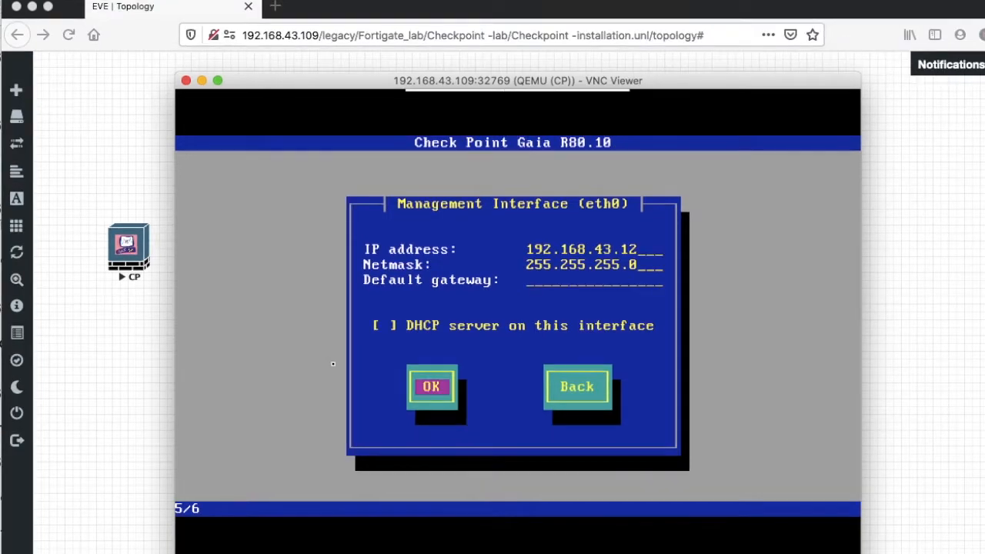
# Confirm formatting the drives and reboot the gateway once installation finishes.
pyautogui.press('Tab')
pyautogui.press('Tab')
pyautogui.press('Return')
pyautogui.press('Tab')
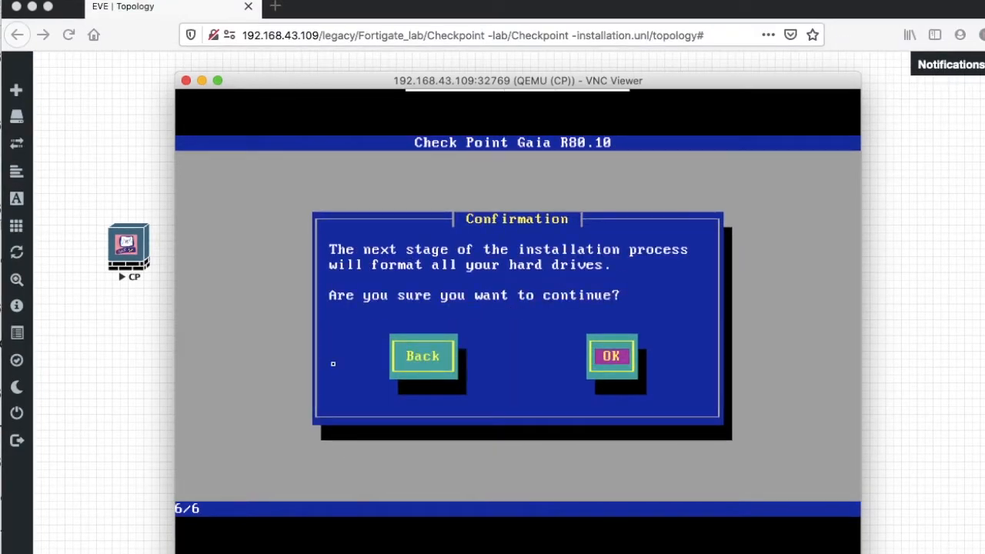
pyautogui.press('Return')
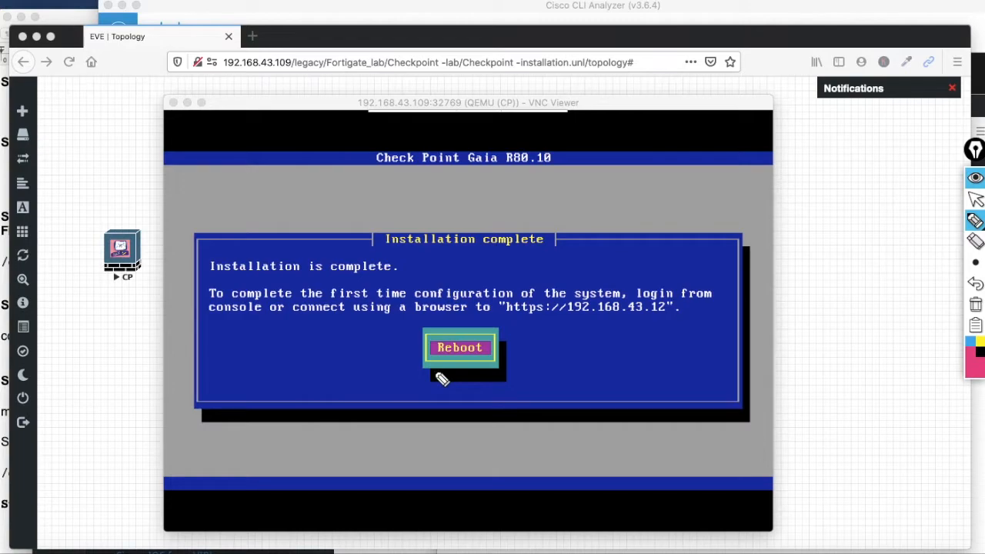
pyautogui.click(609, 291)
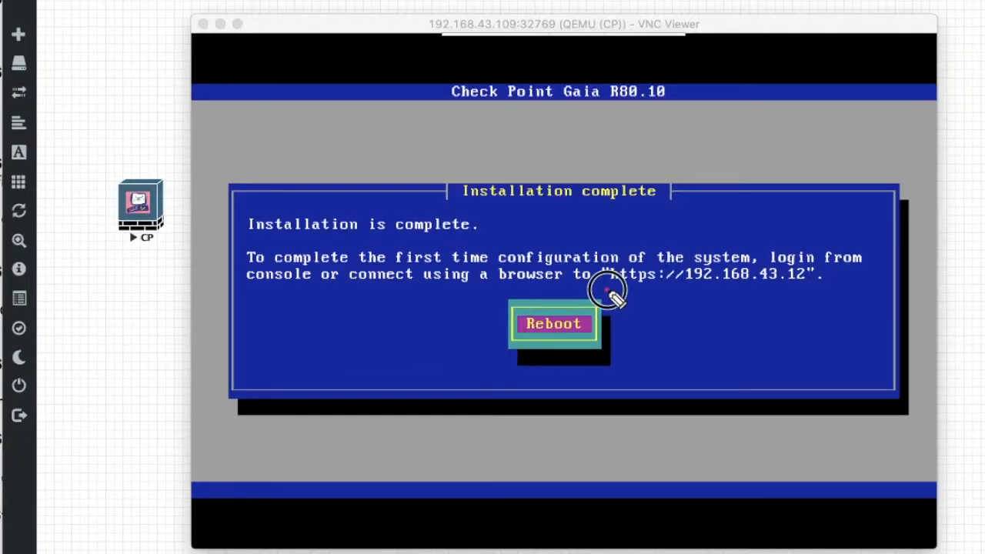
pyautogui.moveTo(609, 291); pyautogui.dragTo(829, 301)
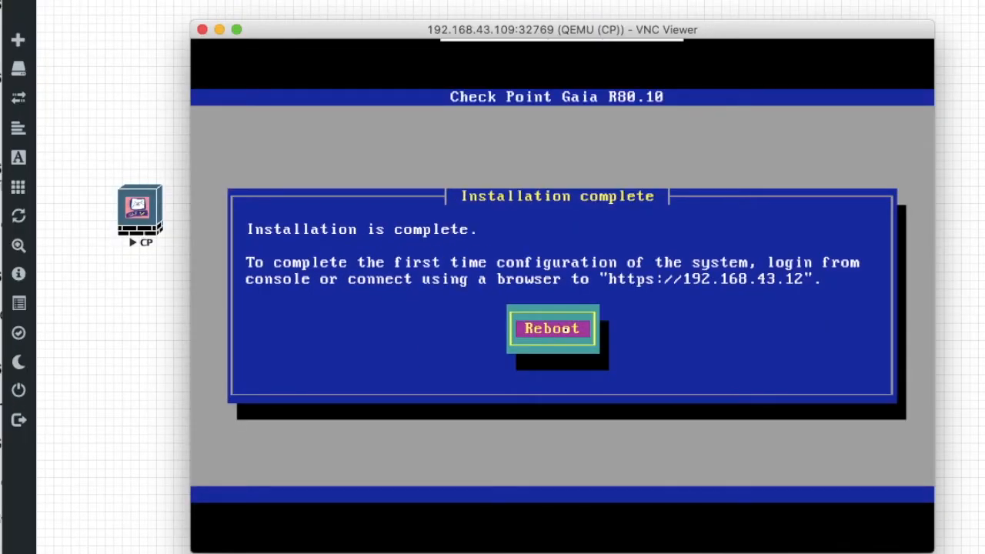
pyautogui.click(565, 329)
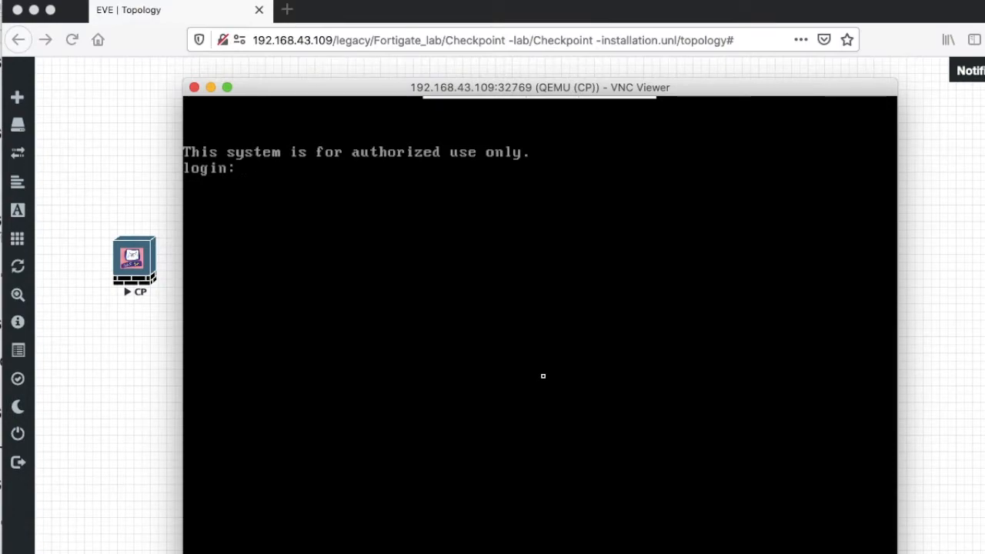
# Log in to the gateway console with the admin account and password.
pyautogui.write('admin')
pyautogui.press('Return')
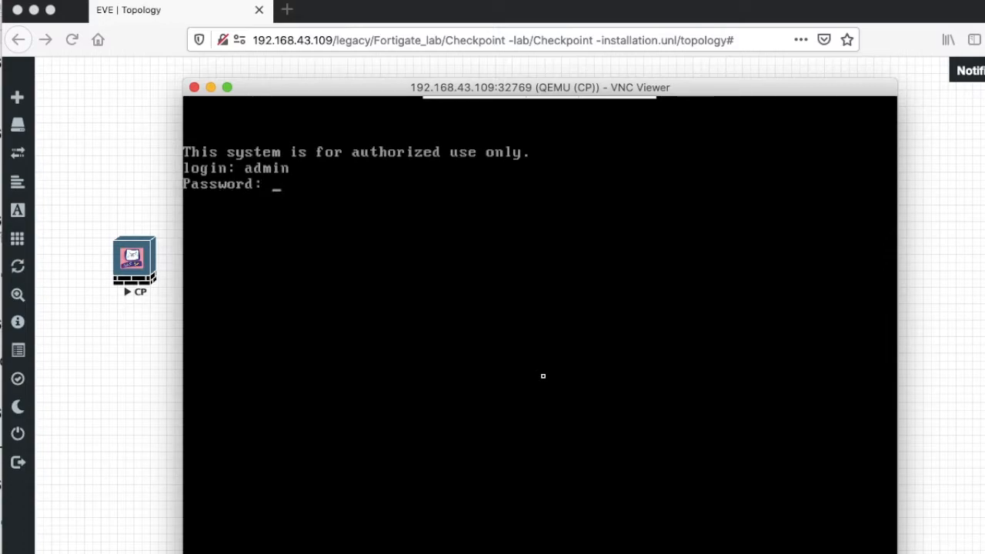
pyautogui.press('Return')
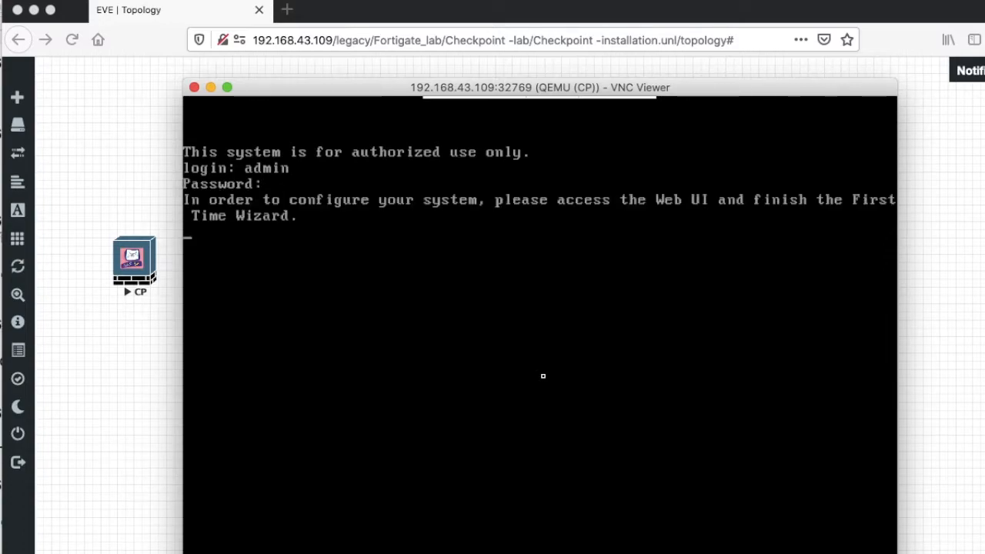
pyautogui.press('Return')
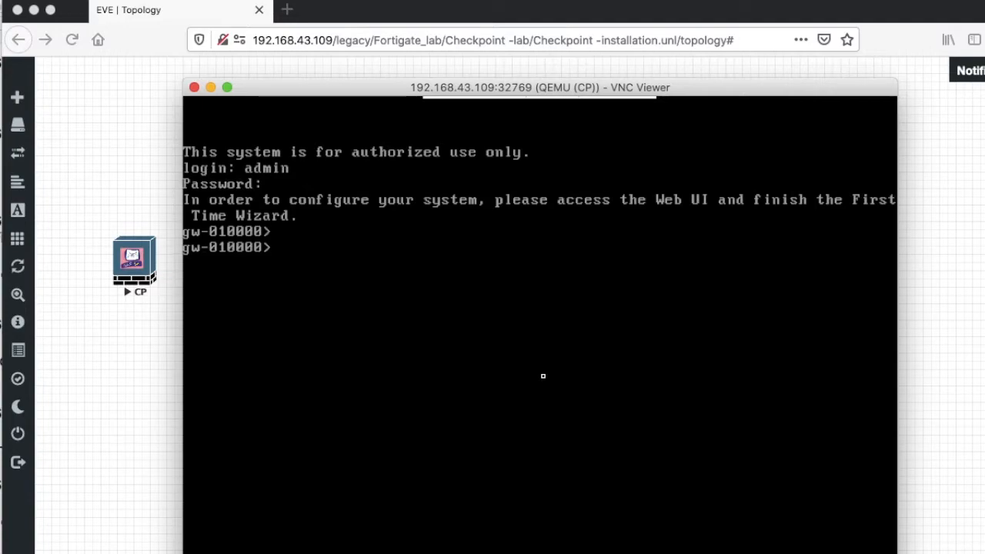
# Run 'show interface eth0' to confirm its 192.168.43.12/24 address.
pyautogui.write('show inter')
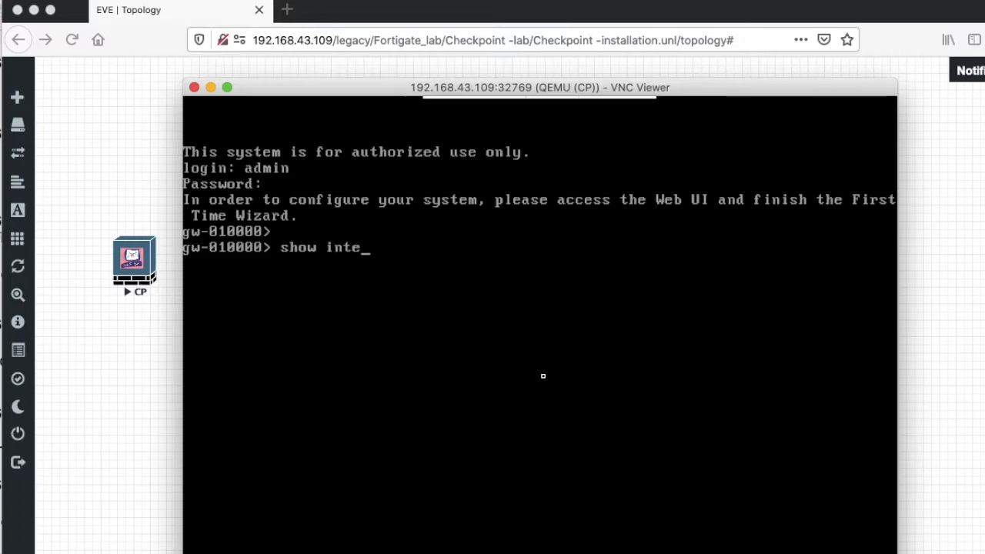
pyautogui.press('Tab')
pyautogui.write('eth')
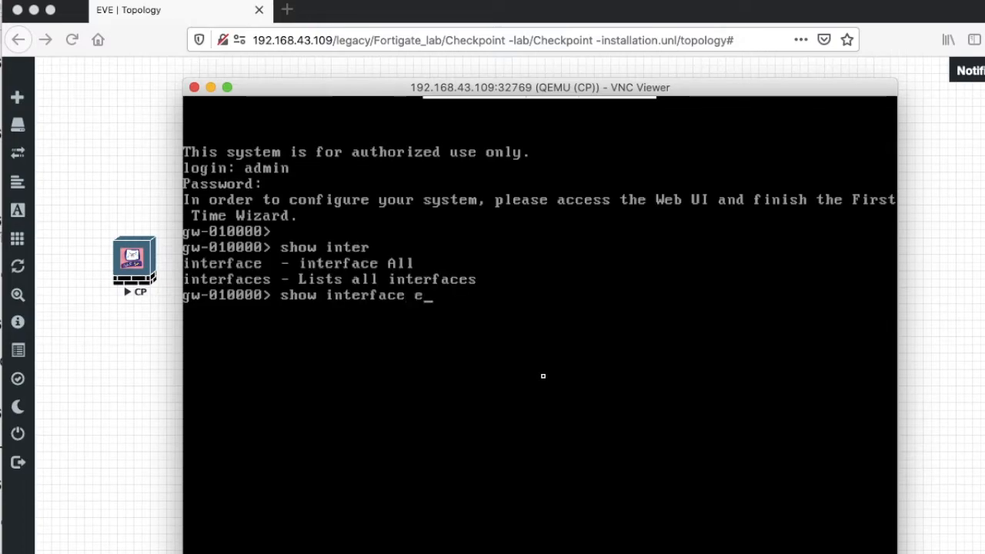
pyautogui.press('Tab')
pyautogui.write('0')
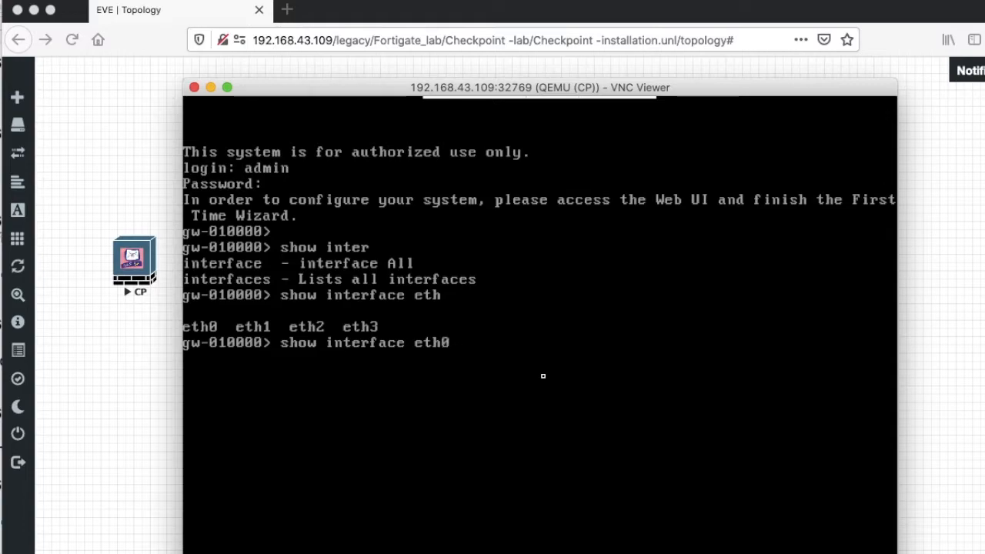
pyautogui.press('Return')
pyautogui.moveTo(314, 395); pyautogui.dragTo(469, 397)
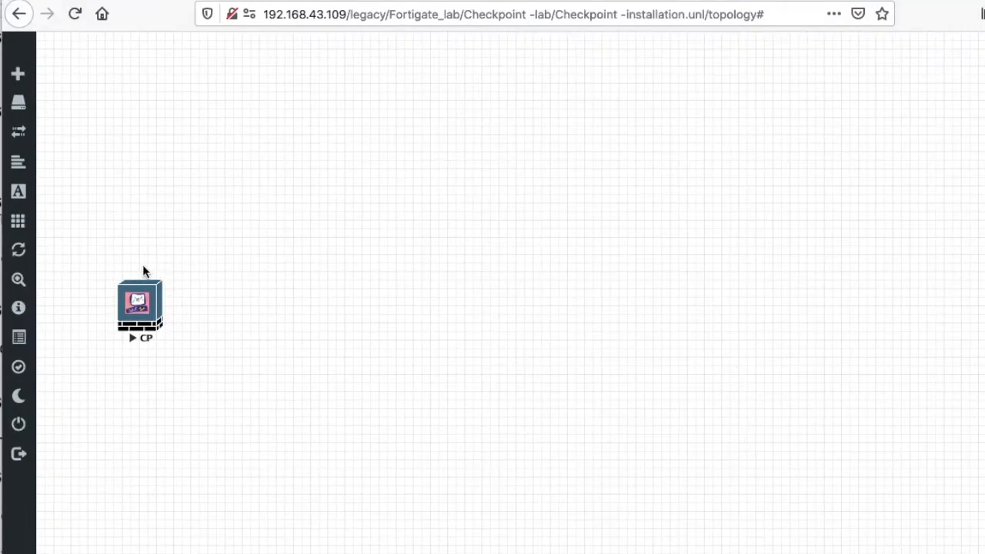
# Add the Net network of type Management(Cloud0) and drag it just above CP.
pyautogui.moveTo(108, 260); pyautogui.dragTo(198, 347)
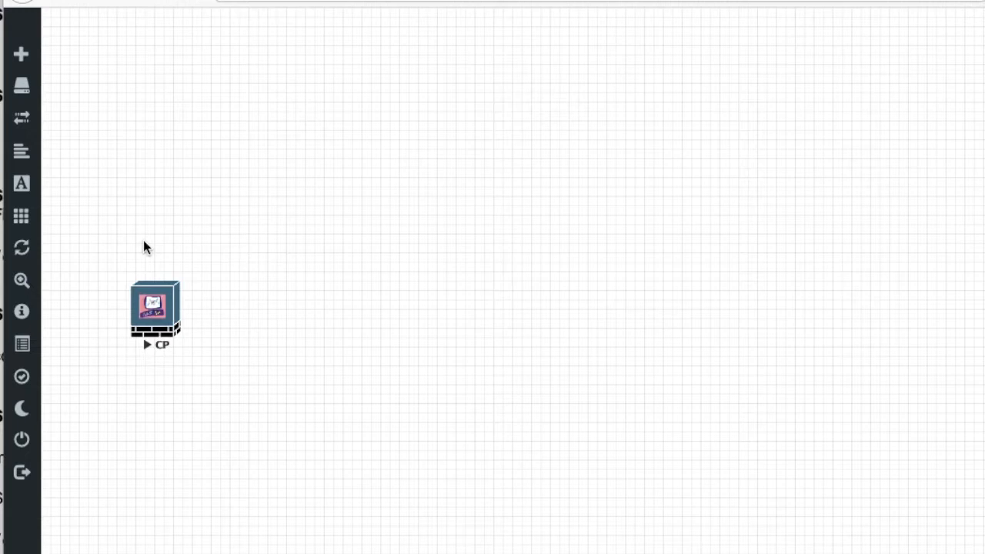
pyautogui.moveTo(21, 57)
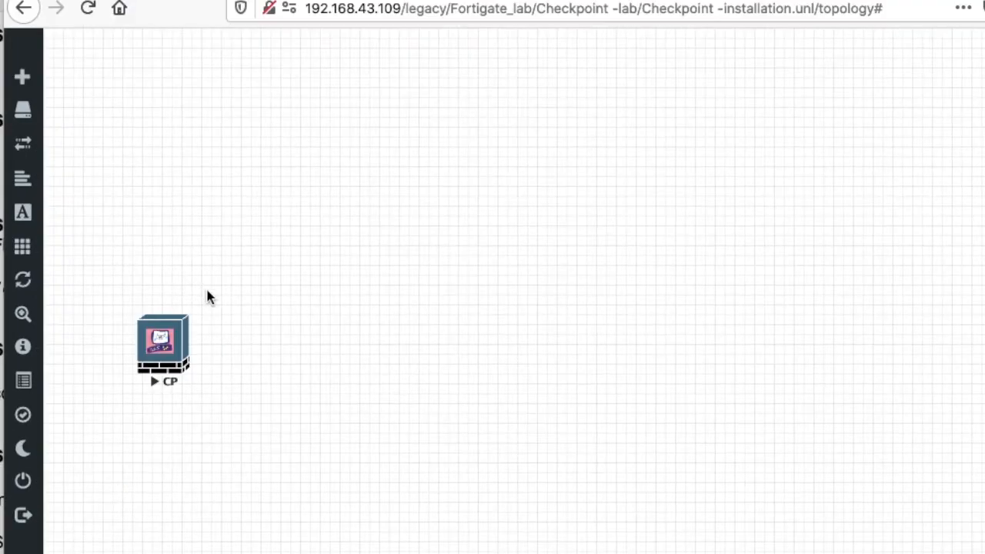
pyautogui.moveTo(34, 91)
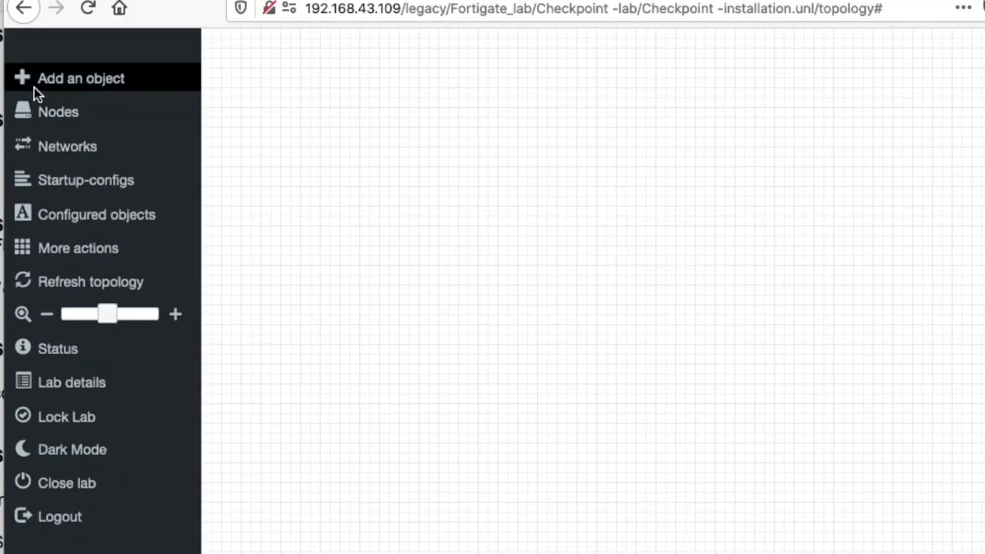
pyautogui.click(98, 93)
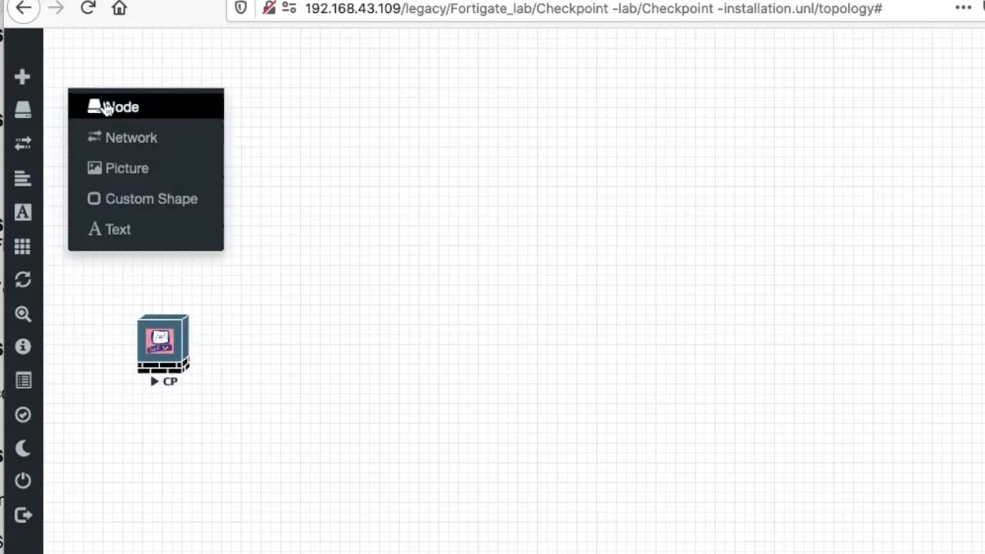
pyautogui.click(194, 142)
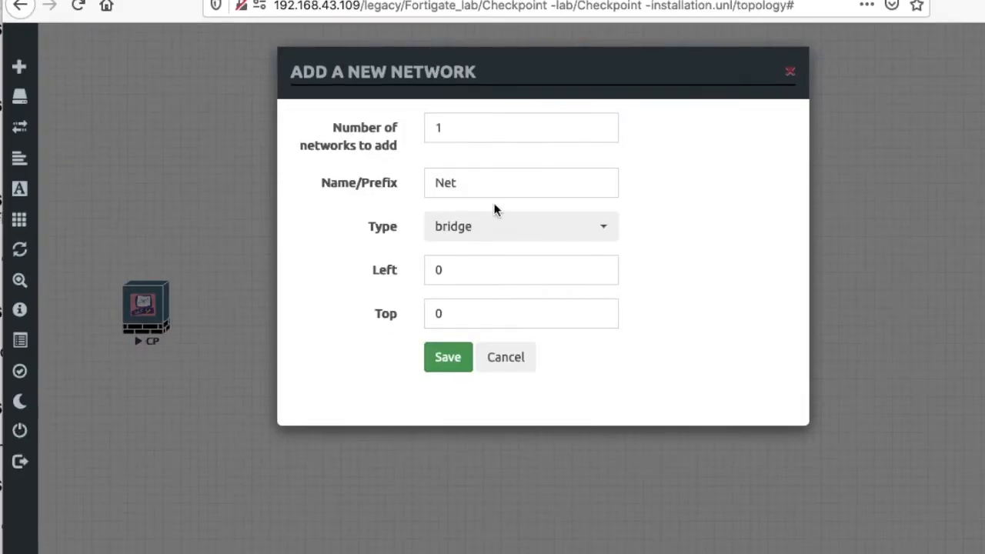
pyautogui.click(502, 233)
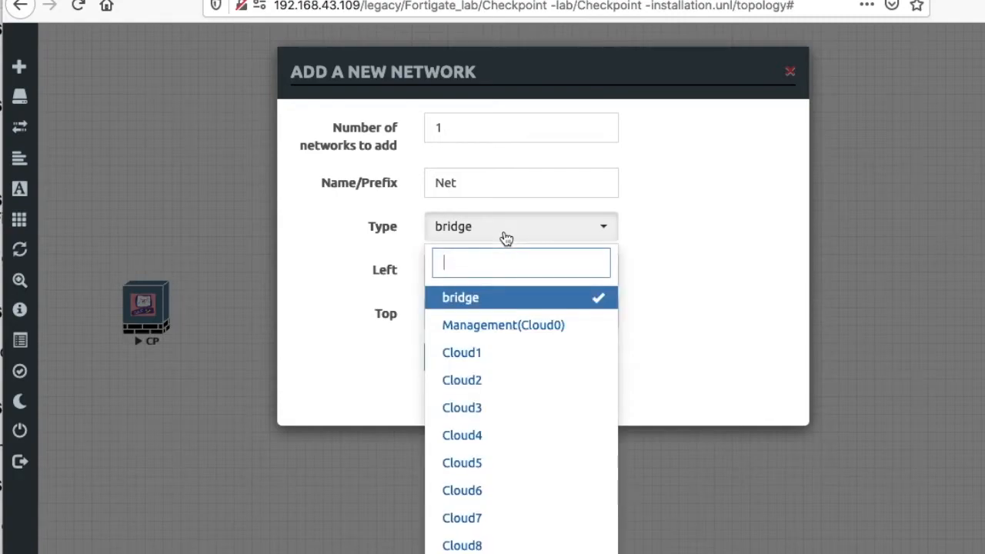
pyautogui.click(526, 335)
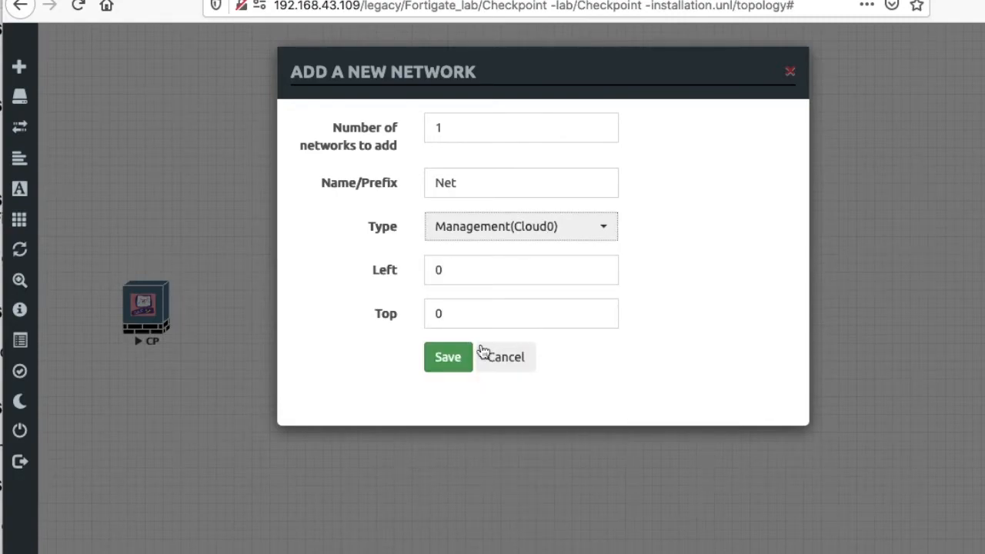
pyautogui.click(449, 356)
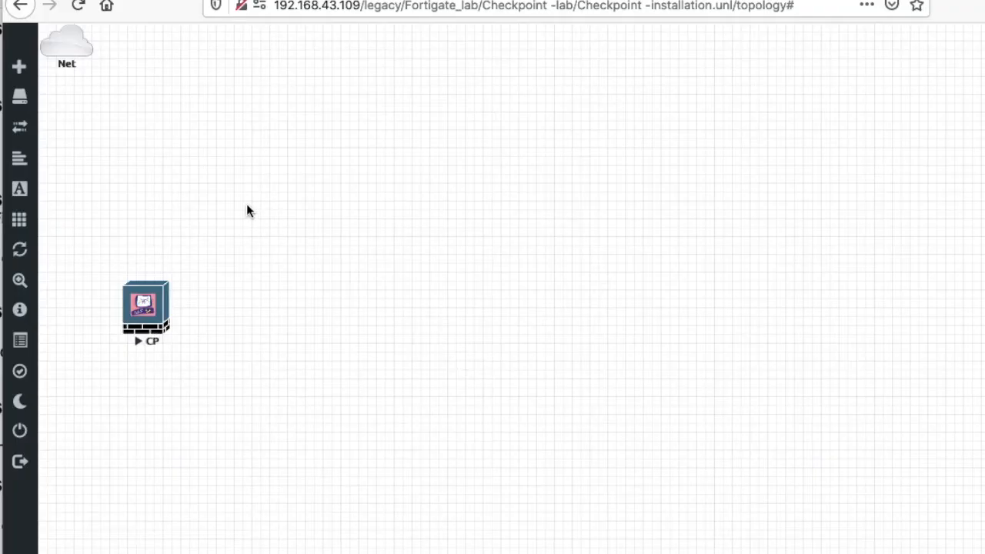
pyautogui.moveTo(63, 46); pyautogui.dragTo(144, 162)
# Stop the CP node and link its eth0 to the Net cloud.
pyautogui.rightClick(153, 307)
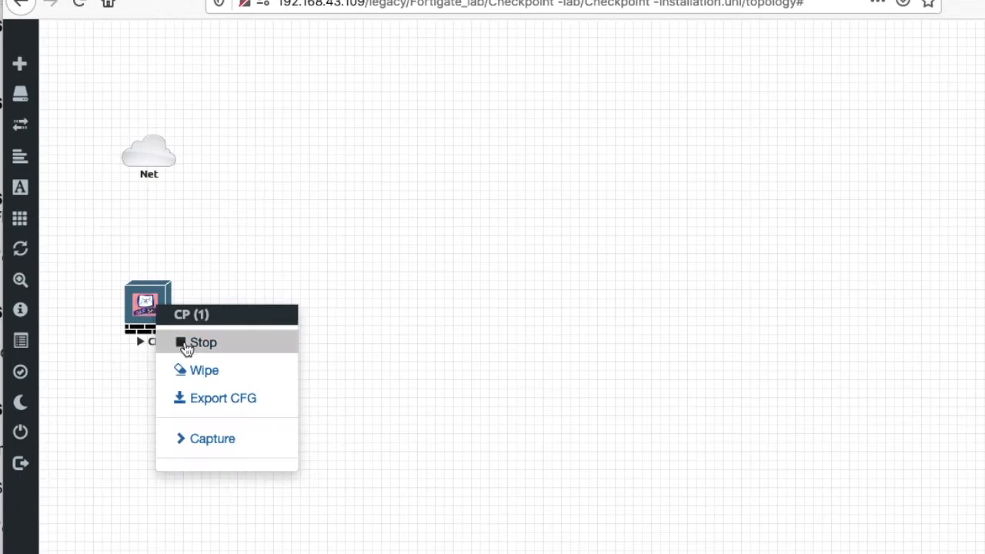
pyautogui.click(185, 348)
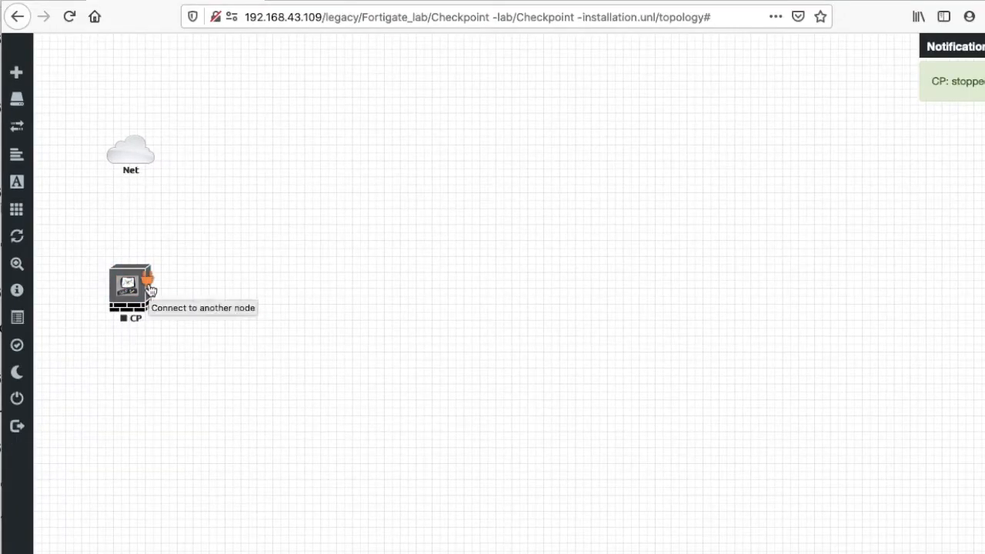
pyautogui.moveTo(149, 288); pyautogui.dragTo(136, 155)
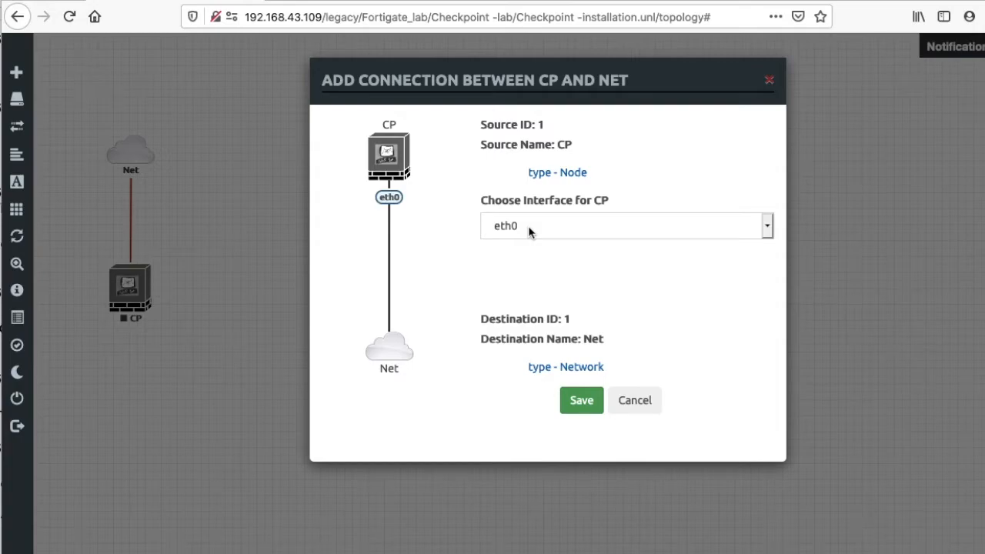
pyautogui.click(582, 401)
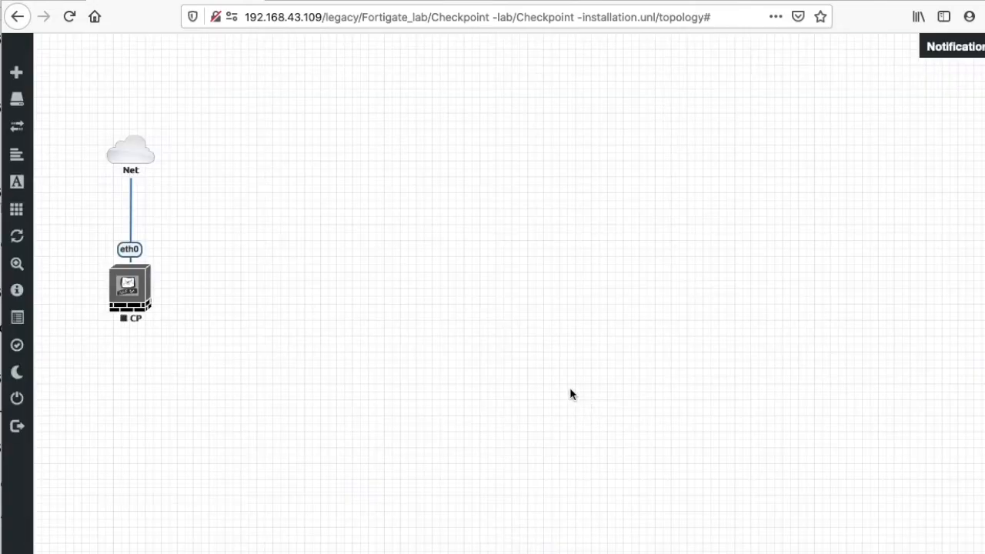
# Start the CP node again and open a blank browser tab.
pyautogui.rightClick(151, 317)
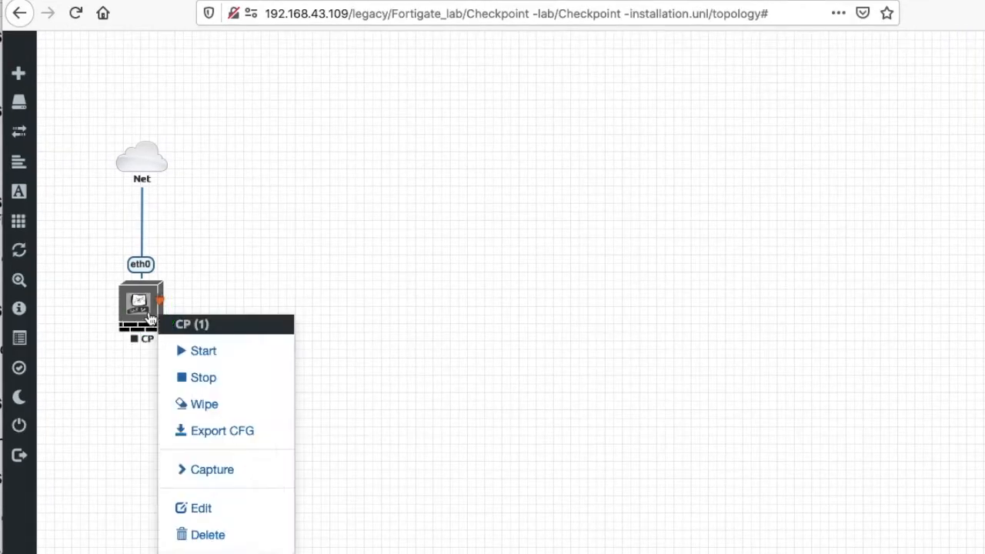
pyautogui.click(198, 351)
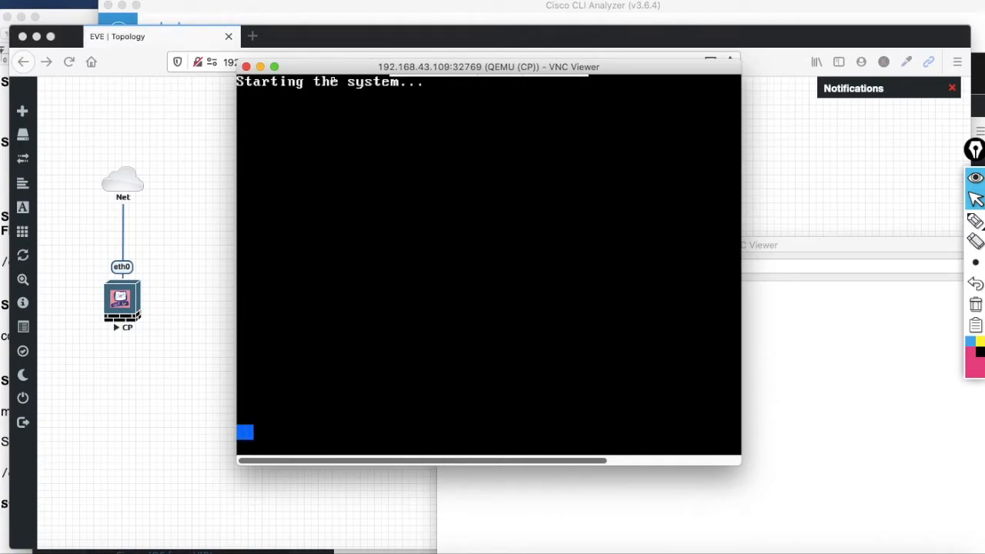
pyautogui.moveTo(327, 76); pyautogui.dragTo(324, 108)
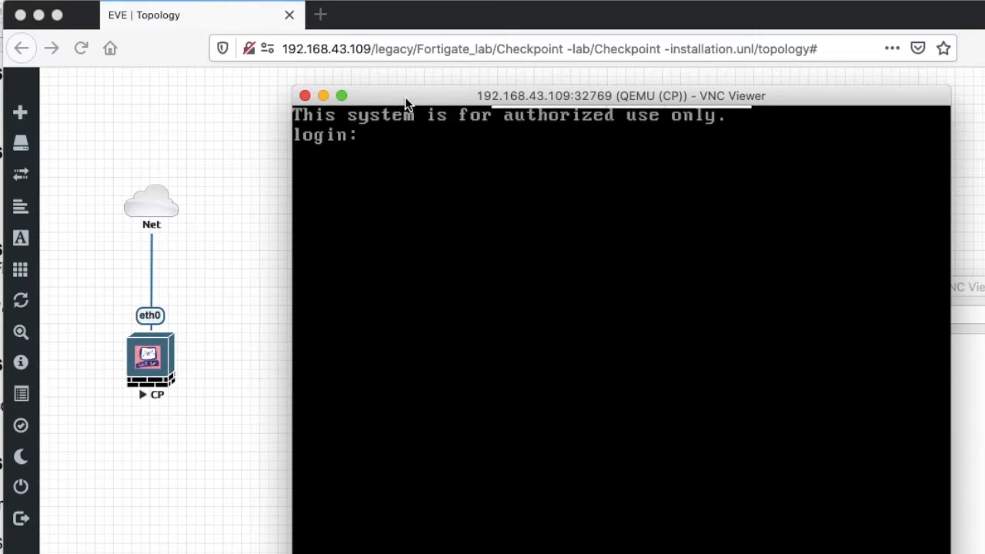
pyautogui.click(320, 15)
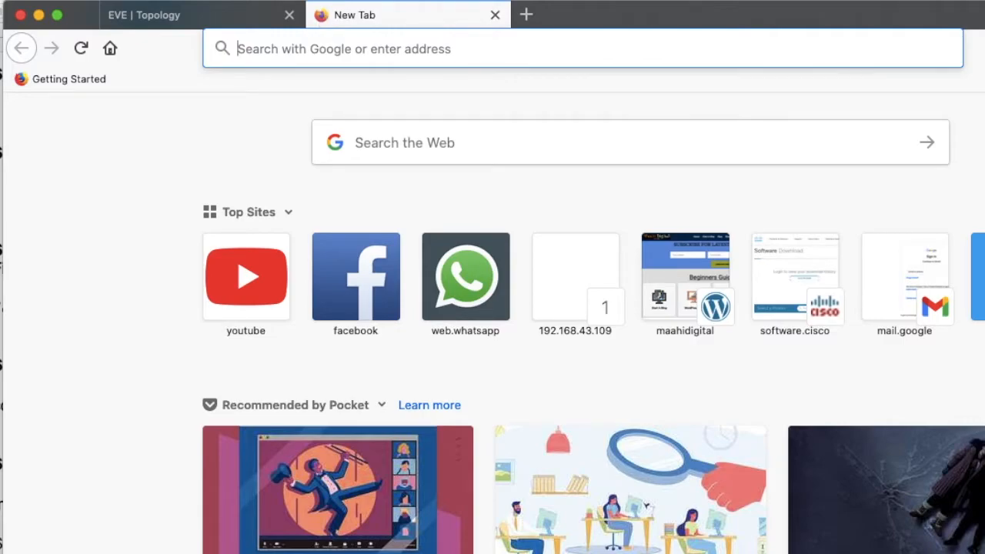
pyautogui.write('https:')
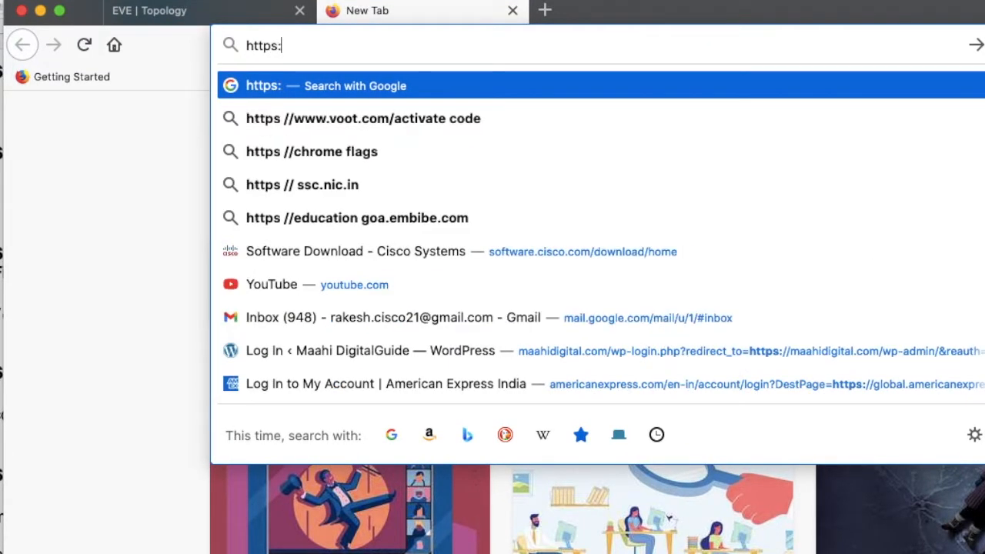
pyautogui.write('//192.1')
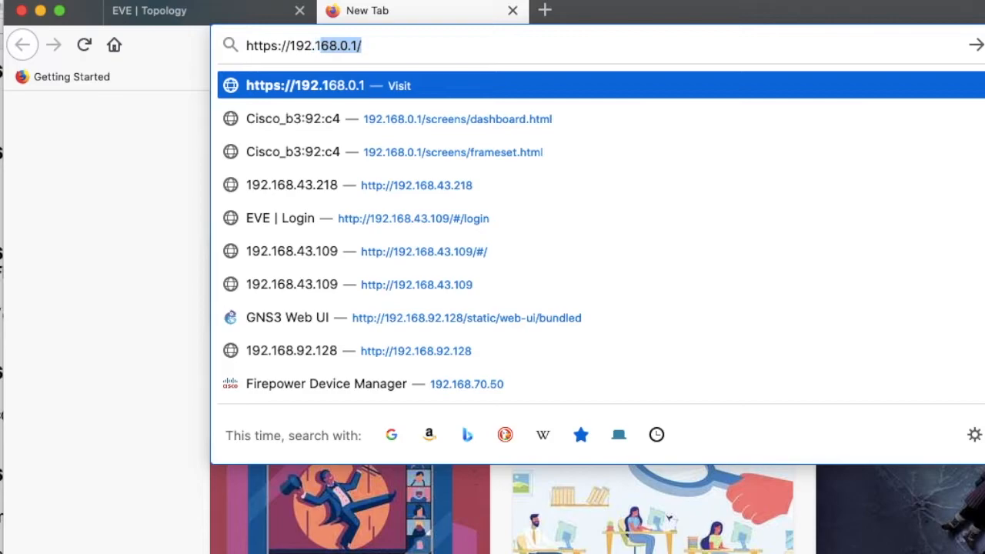
pyautogui.write('68.')
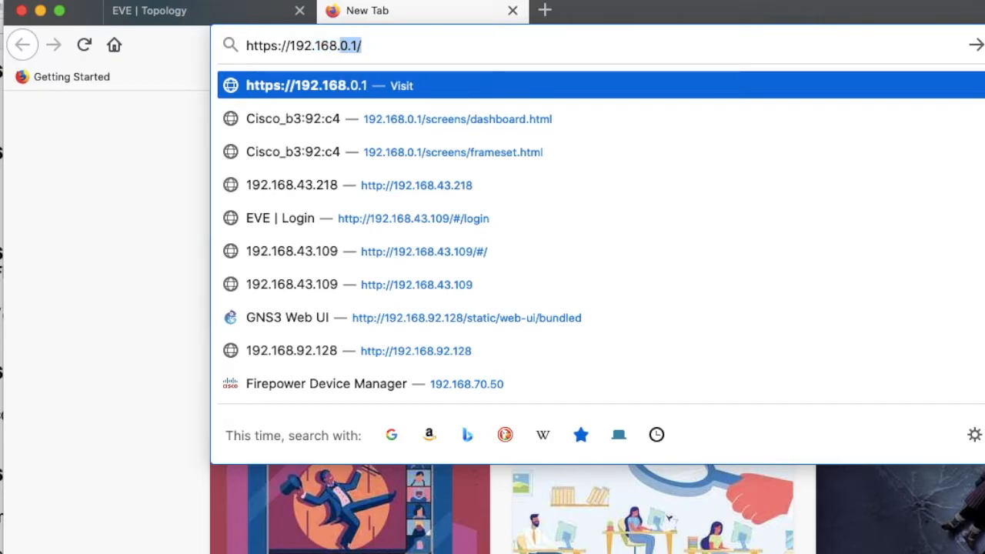
pyautogui.write('3')
pyautogui.press('BackSpace')
pyautogui.write('43.')
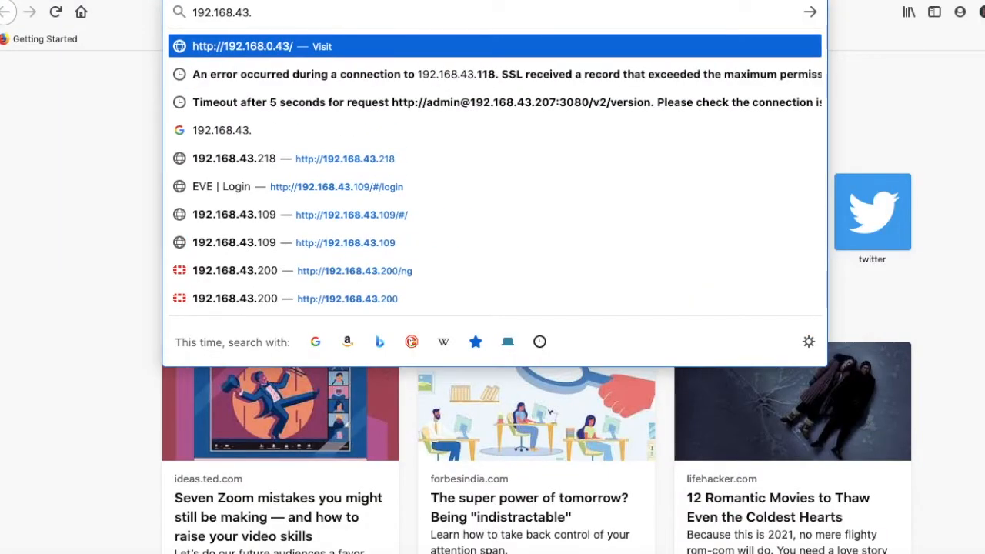
pyautogui.write('12')
pyautogui.press('Return')
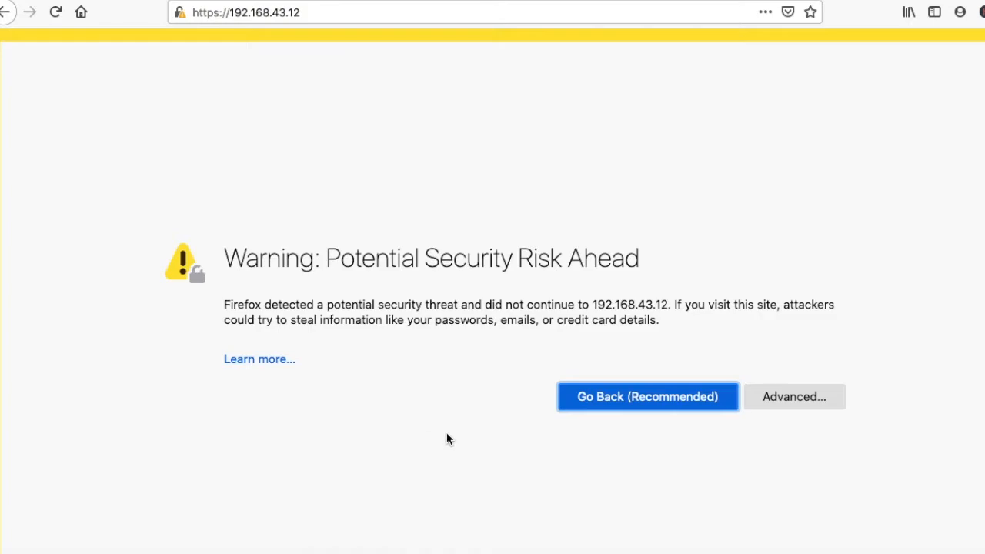
pyautogui.click(794, 396)
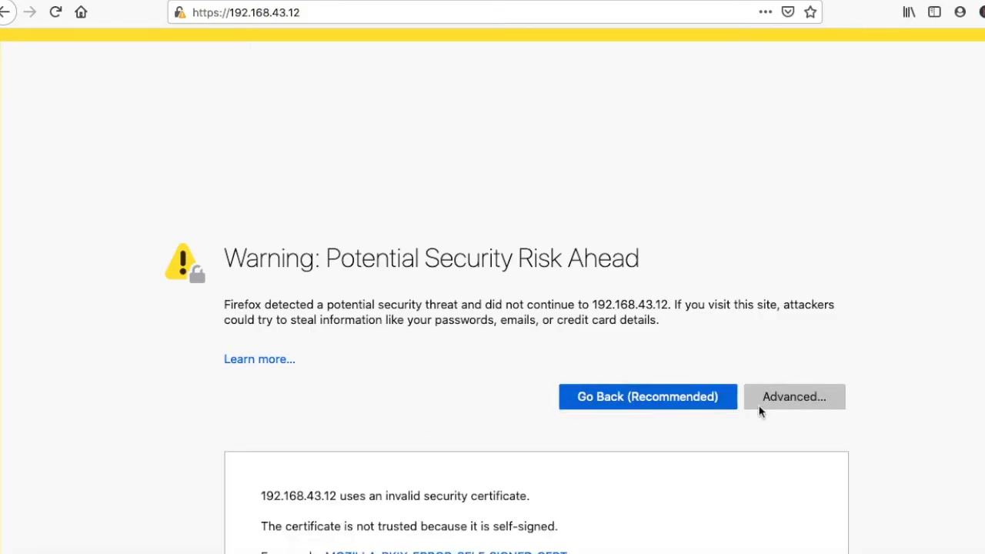
pyautogui.scroll(-3, 675, 435)
pyautogui.click(692, 497)
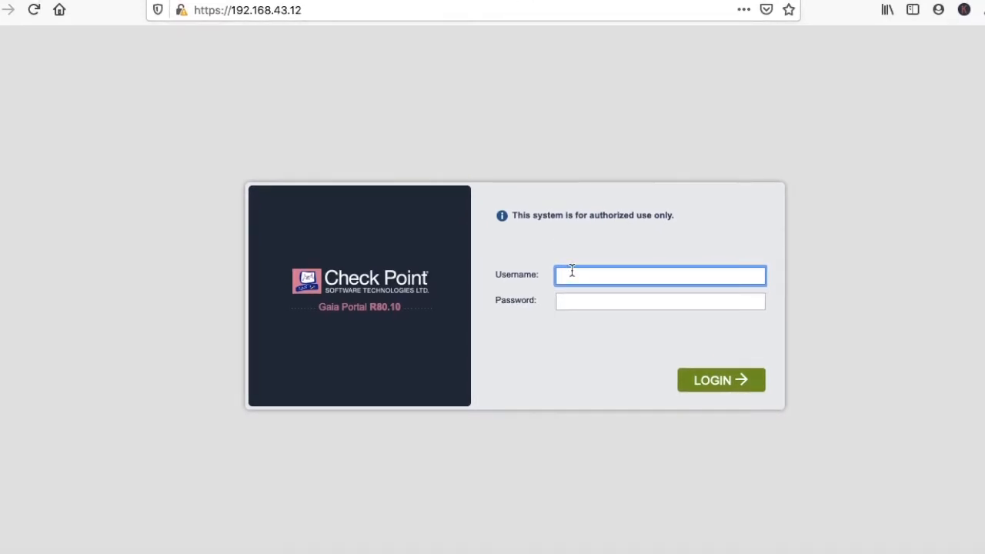
# Log in to Gaia Portal as admin and advance the wizard past its Welcome page.
pyautogui.write('admin')
pyautogui.press('Tab')
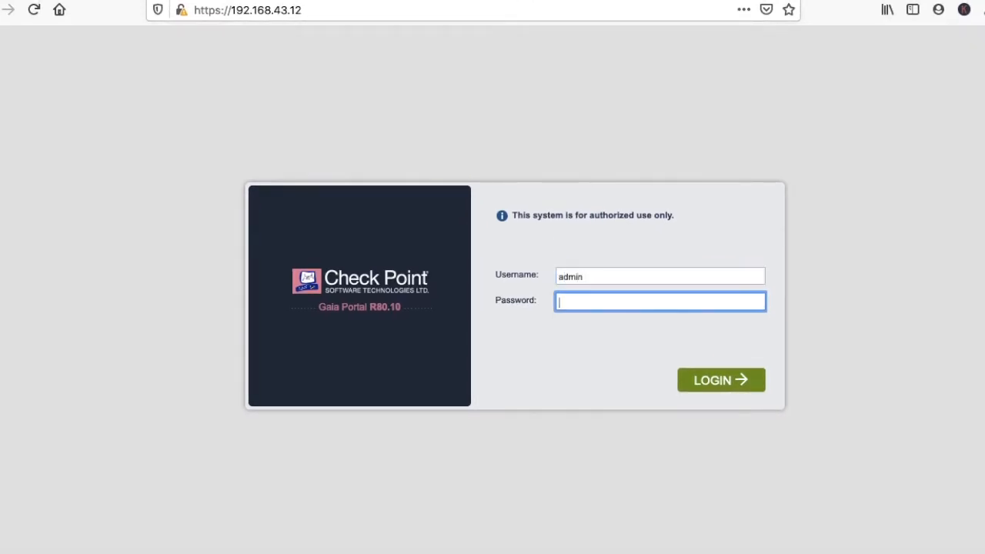
pyautogui.write('••••••••')
pyautogui.press('Return')
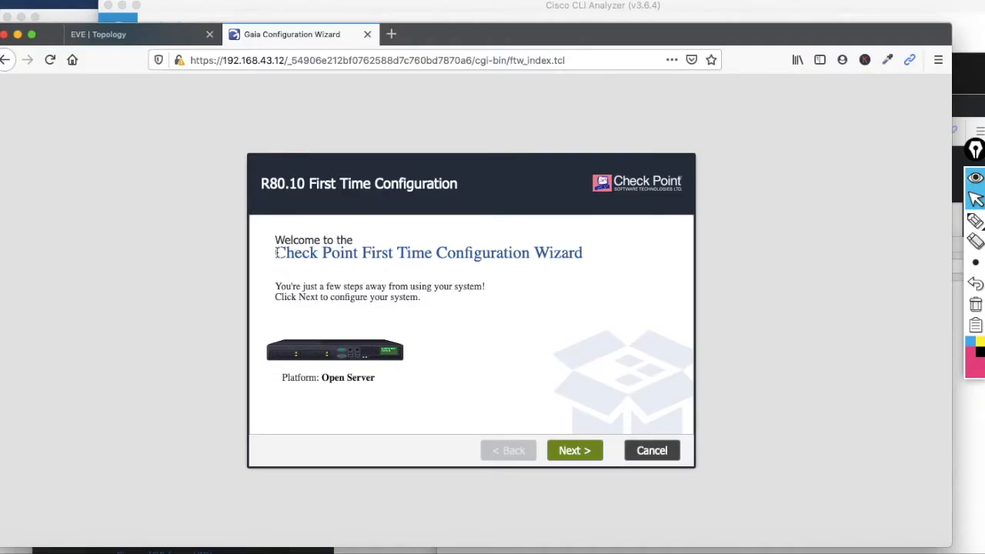
pyautogui.moveTo(274, 251); pyautogui.dragTo(570, 265)
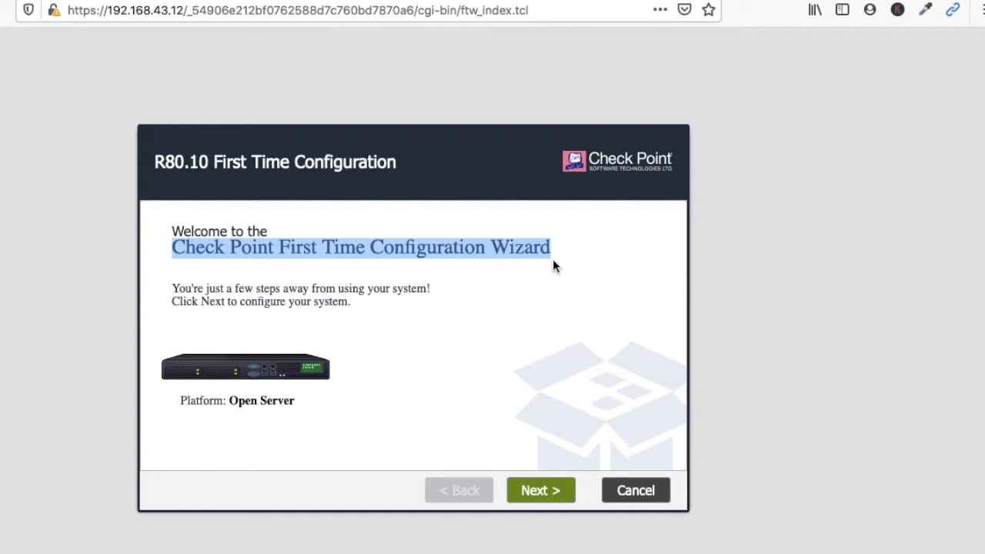
pyautogui.click(541, 494)
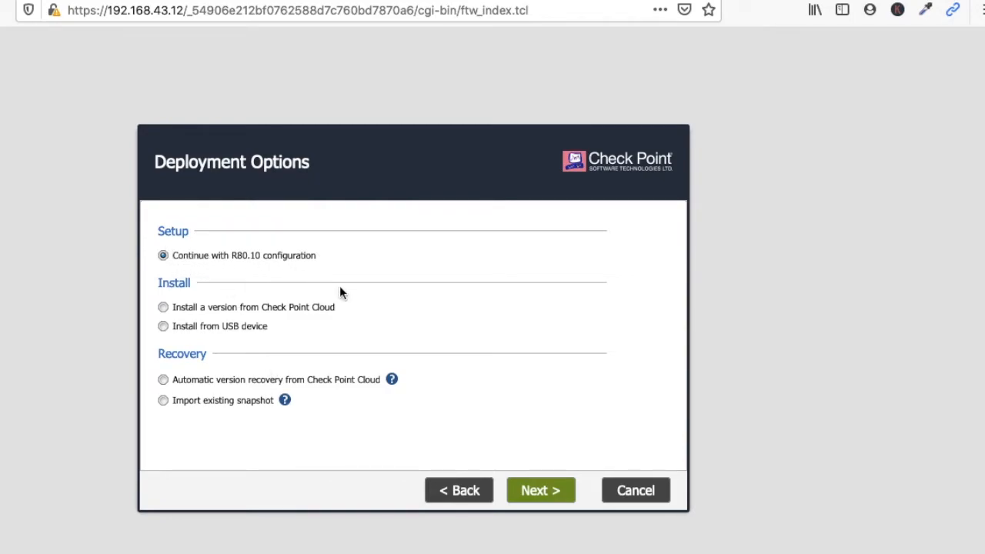
# Pass the deployment, management and internet connection pages and rename the host to Checkpoint_FW.
pyautogui.click(545, 499)
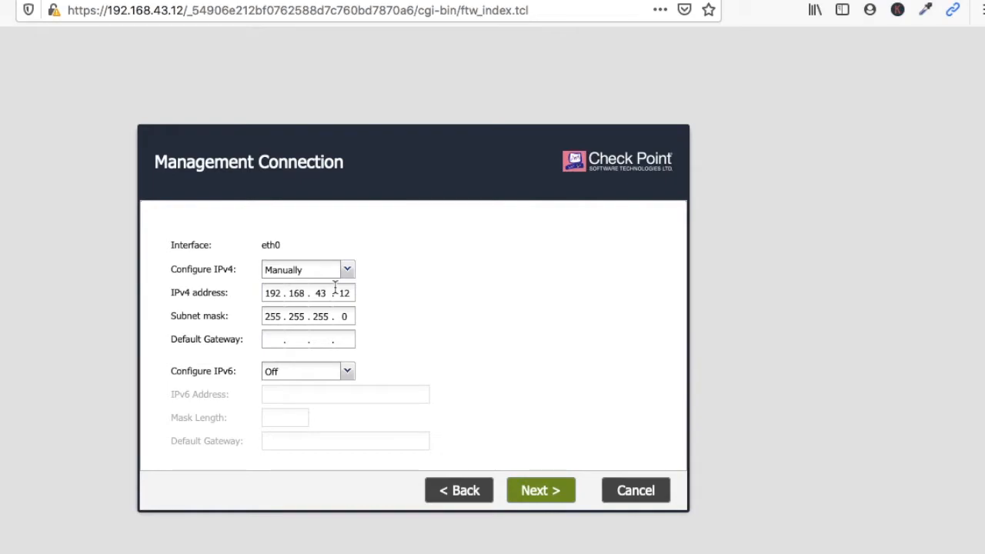
pyautogui.click(552, 499)
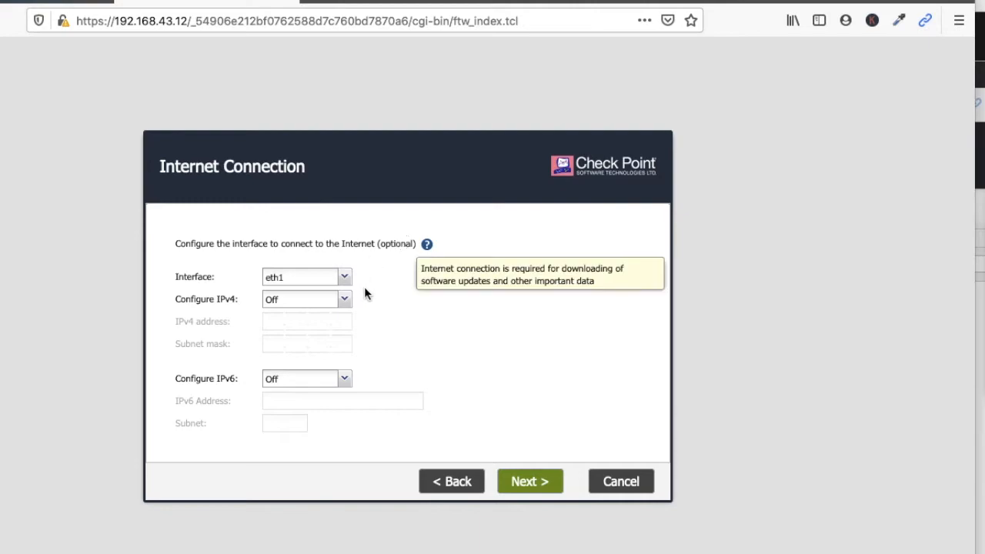
pyautogui.click(527, 487)
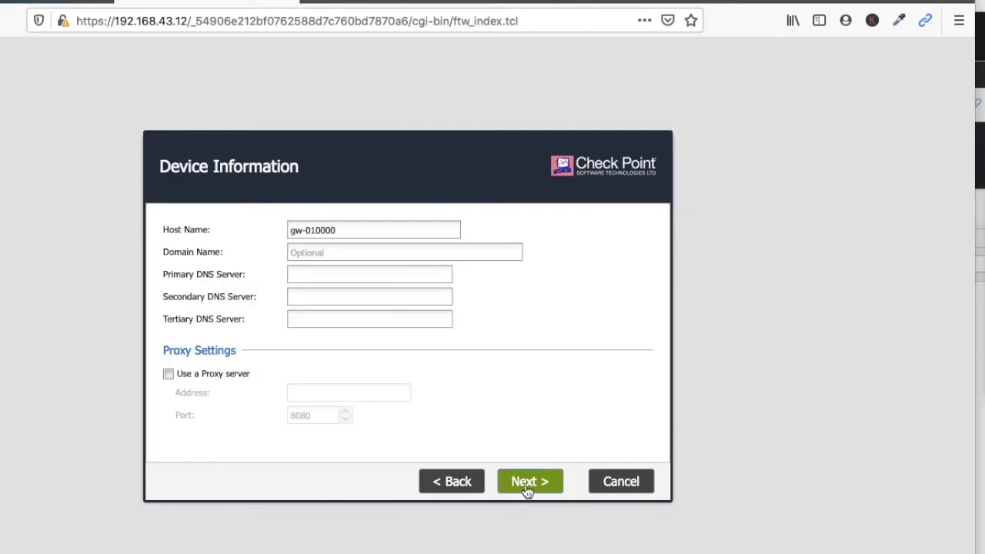
pyautogui.moveTo(348, 230); pyautogui.dragTo(237, 228)
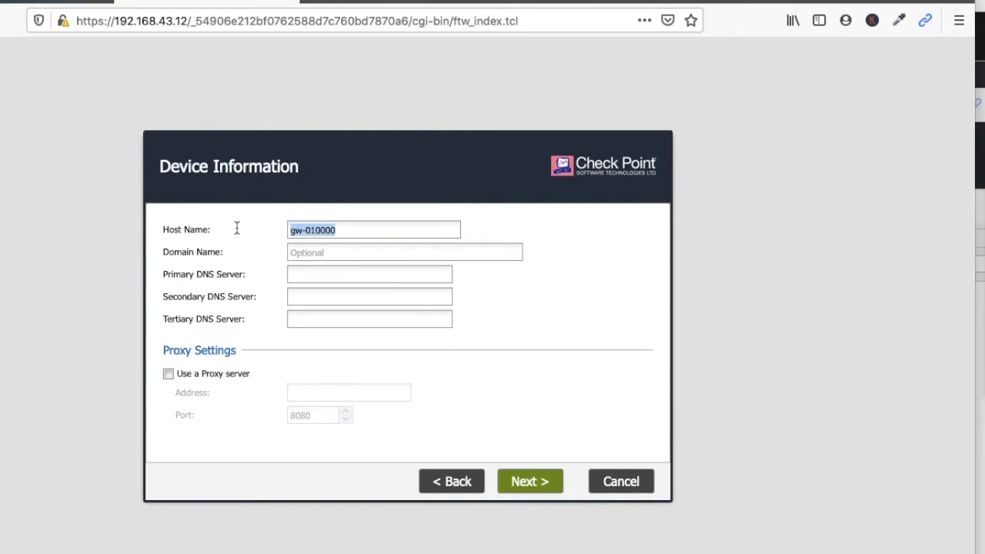
pyautogui.press('BackSpace')
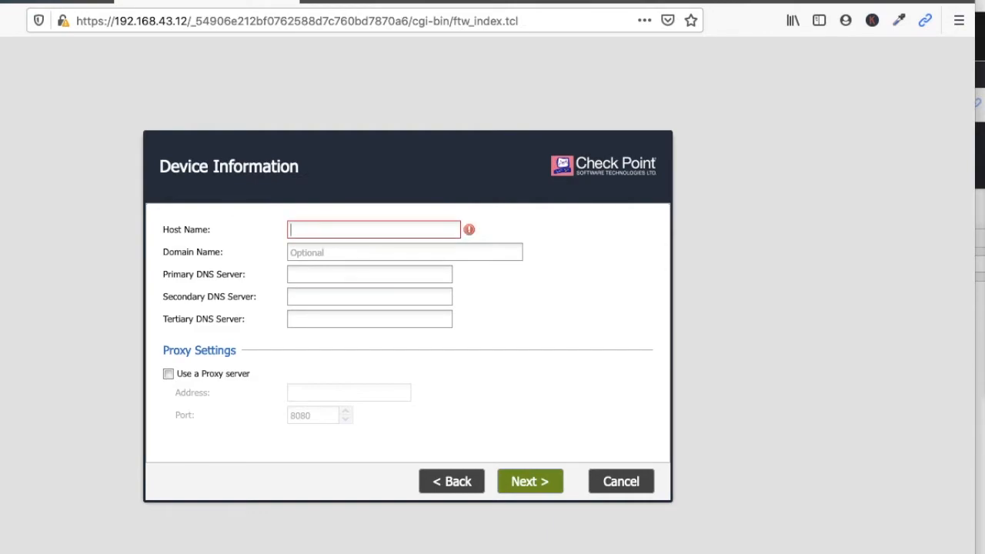
pyautogui.write('Checkpoint_FW')
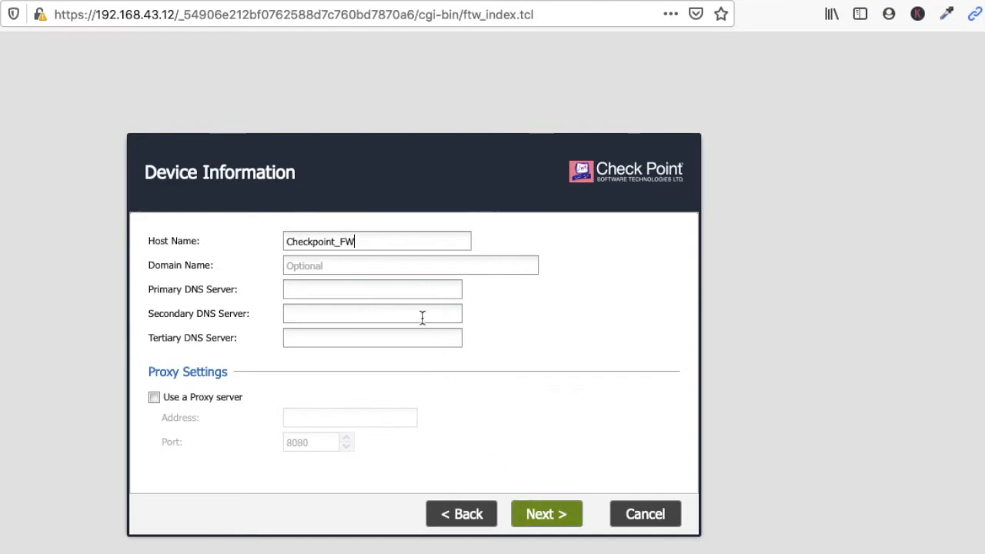
pyautogui.click(537, 522)
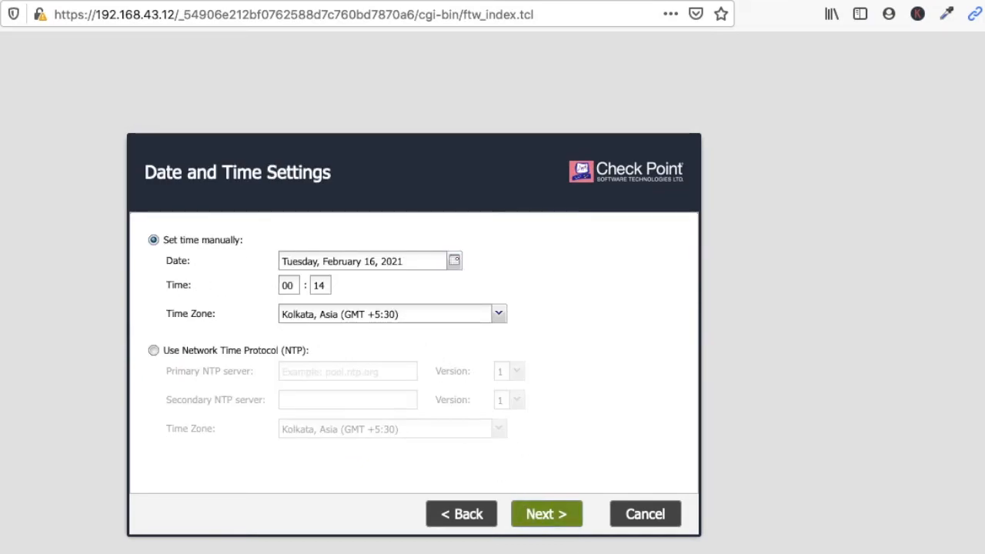
# Keep manual date and time and choose the Security Gateway and/or Security Management installation type.
pyautogui.click(260, 352)
pyautogui.click(219, 240)
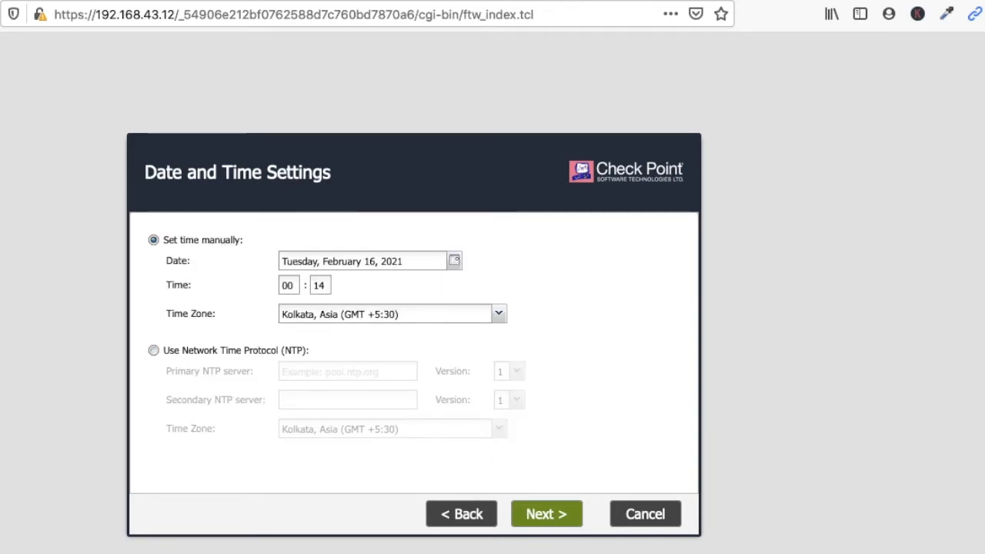
pyautogui.click(542, 525)
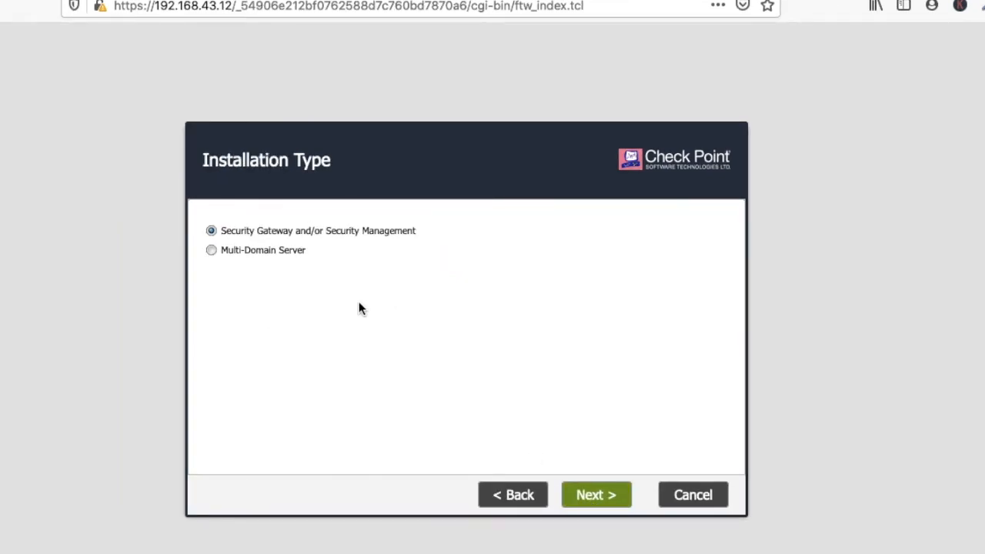
pyautogui.click(259, 259)
pyautogui.click(280, 234)
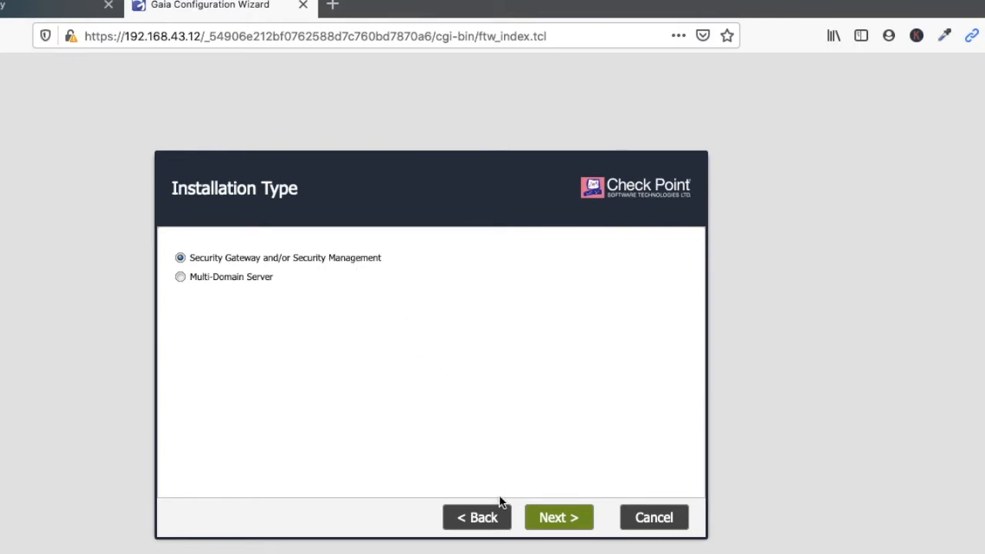
pyautogui.click(549, 521)
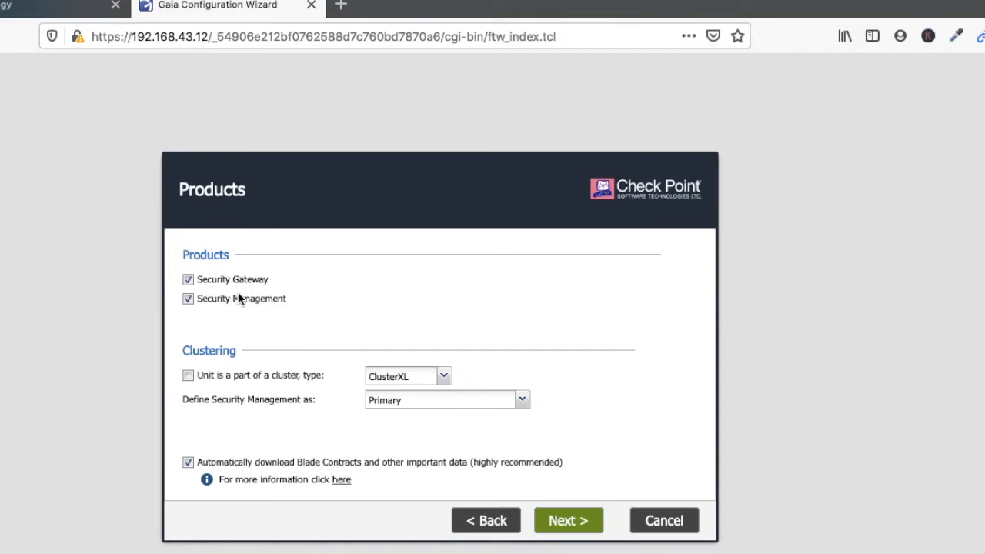
# Select both Security Gateway and Security Management, disable automatic Blade Contract downloads, and continue.
pyautogui.click(188, 280)
pyautogui.click(188, 298)
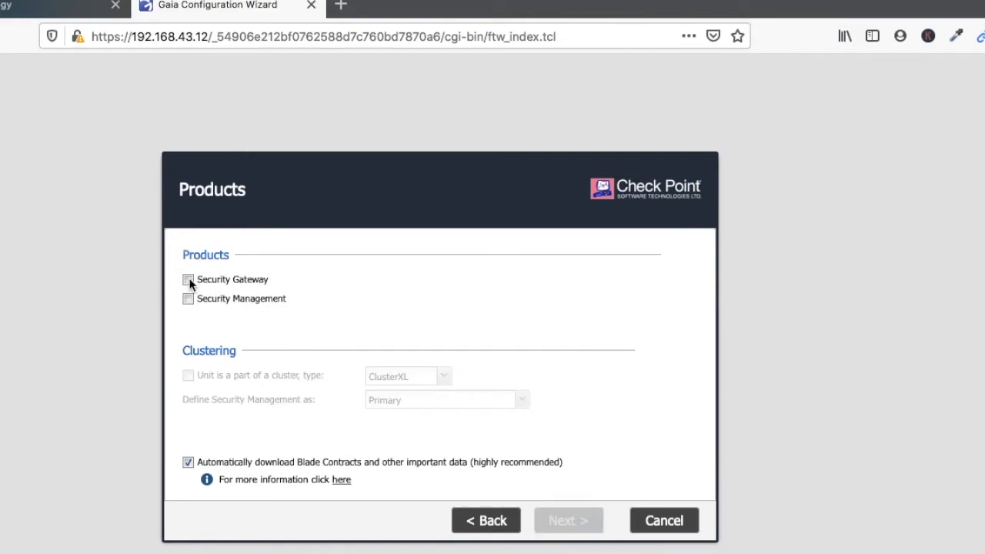
pyautogui.click(187, 280)
pyautogui.click(188, 300)
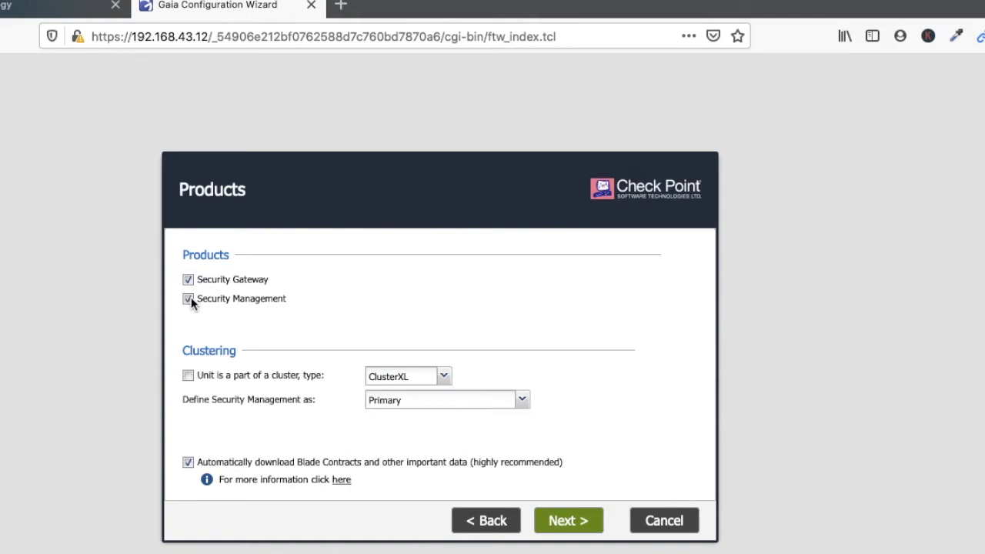
pyautogui.click(187, 461)
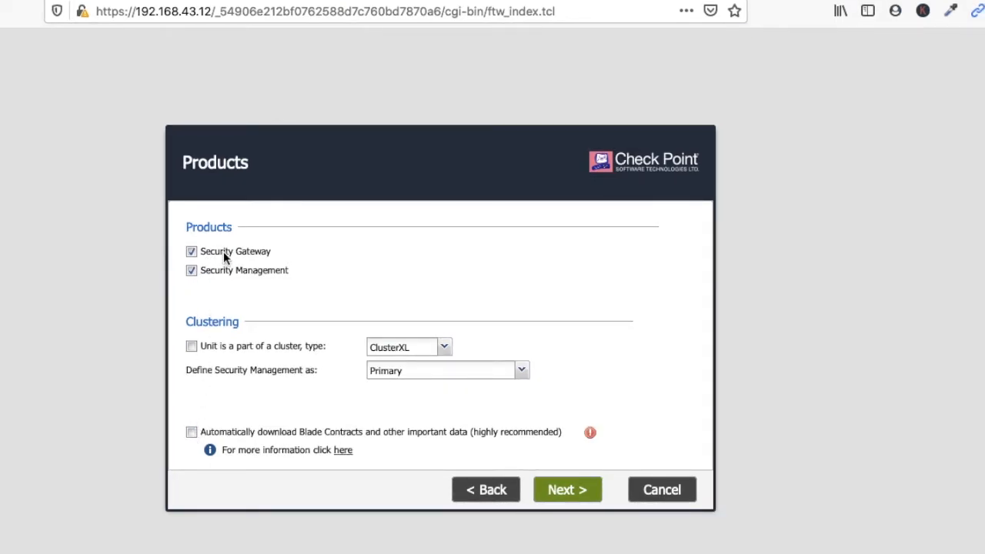
pyautogui.click(223, 254)
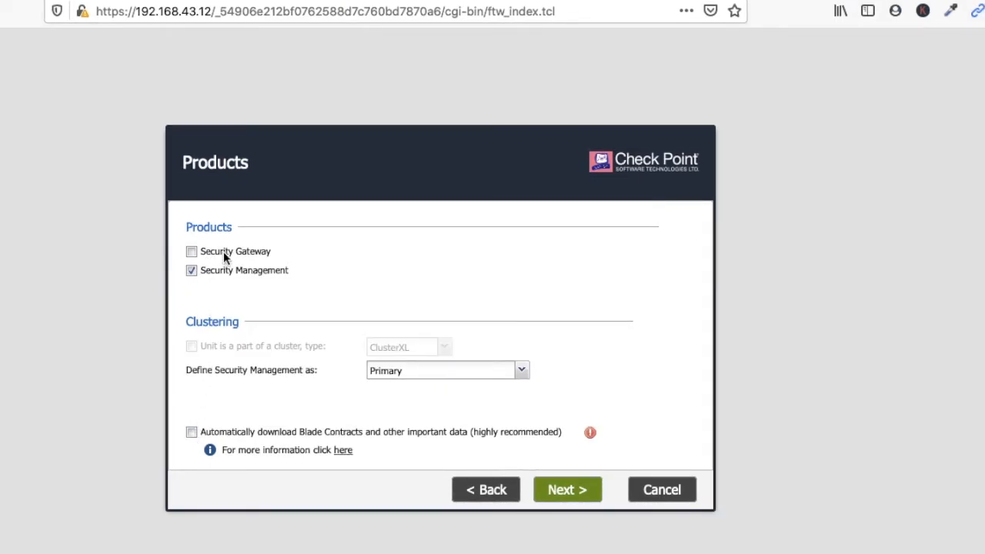
pyautogui.click(206, 269)
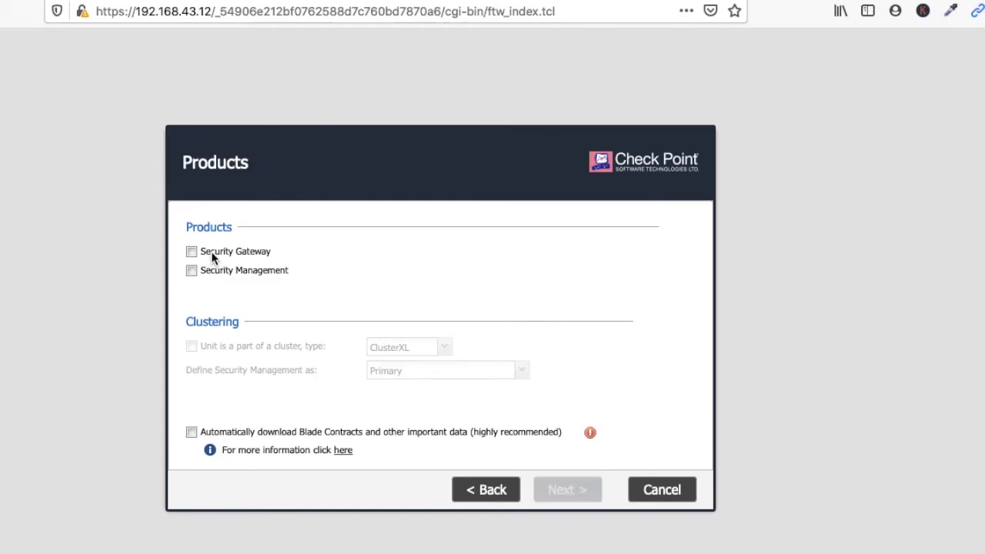
pyautogui.click(212, 254)
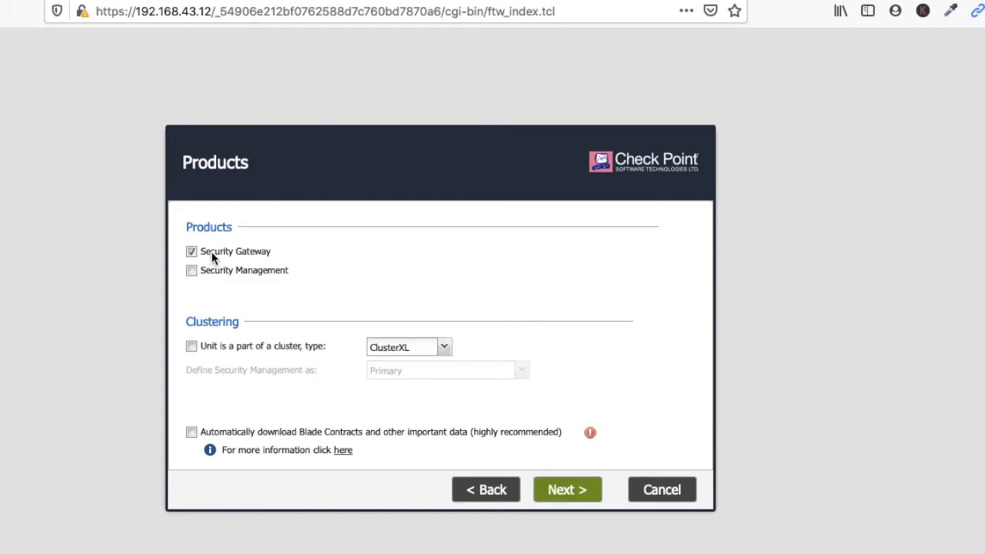
pyautogui.click(210, 258)
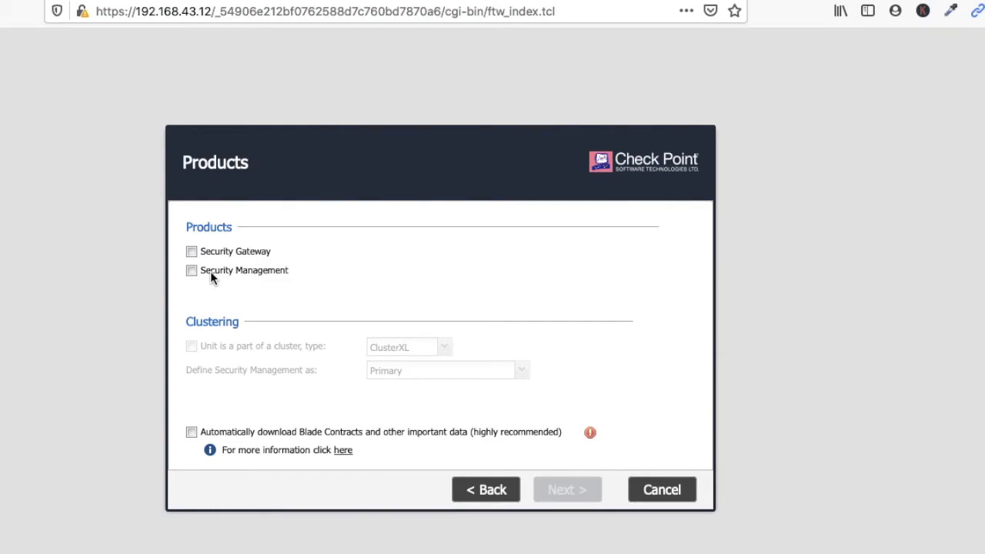
pyautogui.click(210, 275)
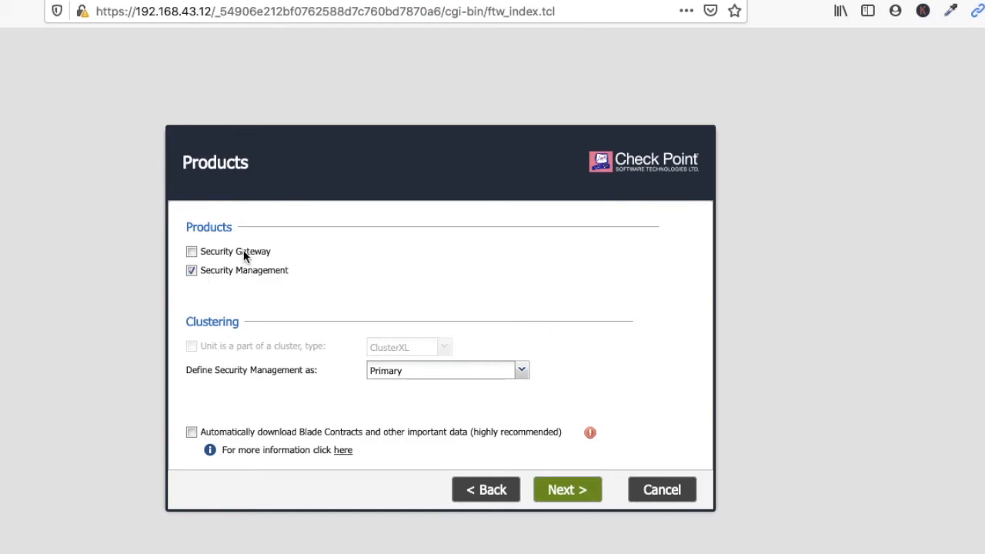
pyautogui.click(245, 256)
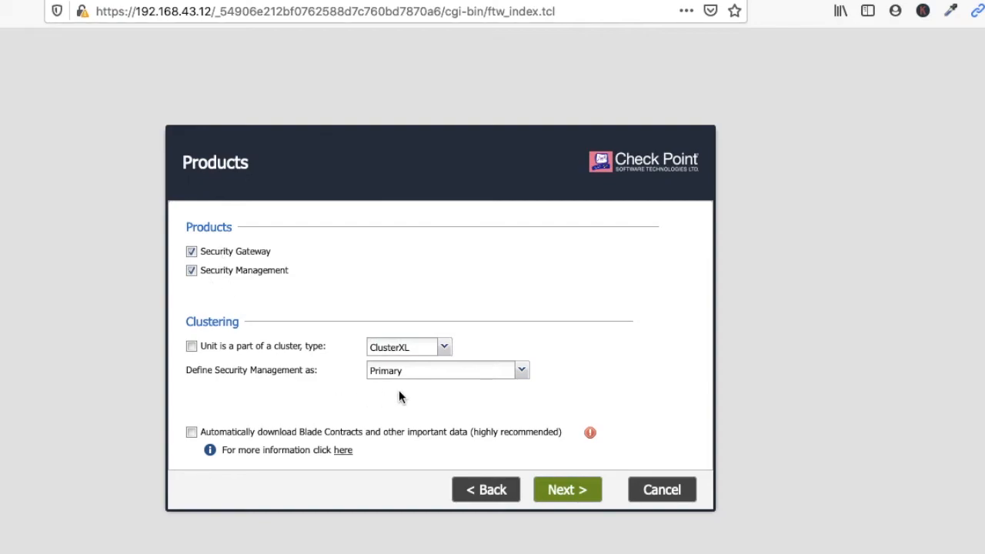
pyautogui.click(557, 485)
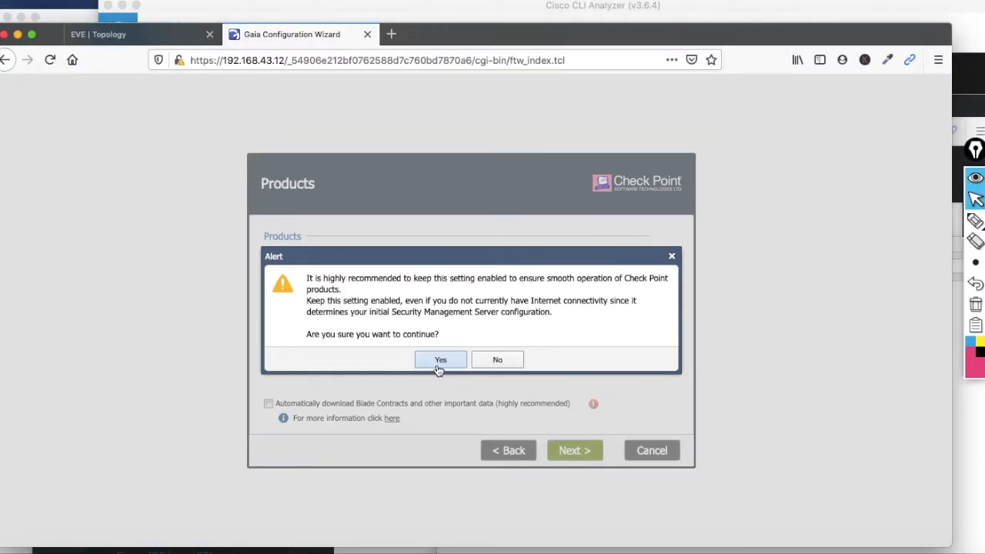
# Accept the Blade Contract alert and define new administrator admin-1 with a password and its confirmation.
pyautogui.click(421, 375)
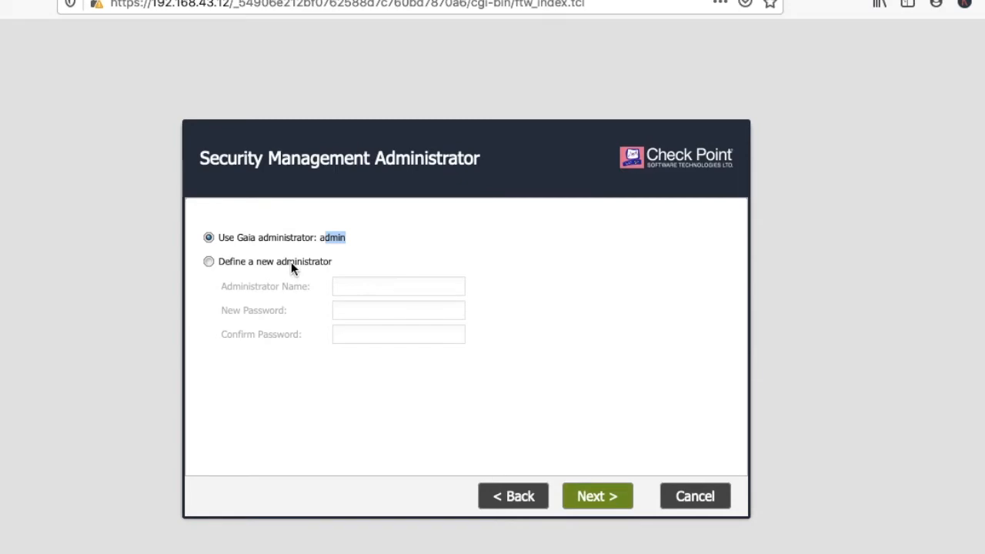
pyautogui.click(291, 262)
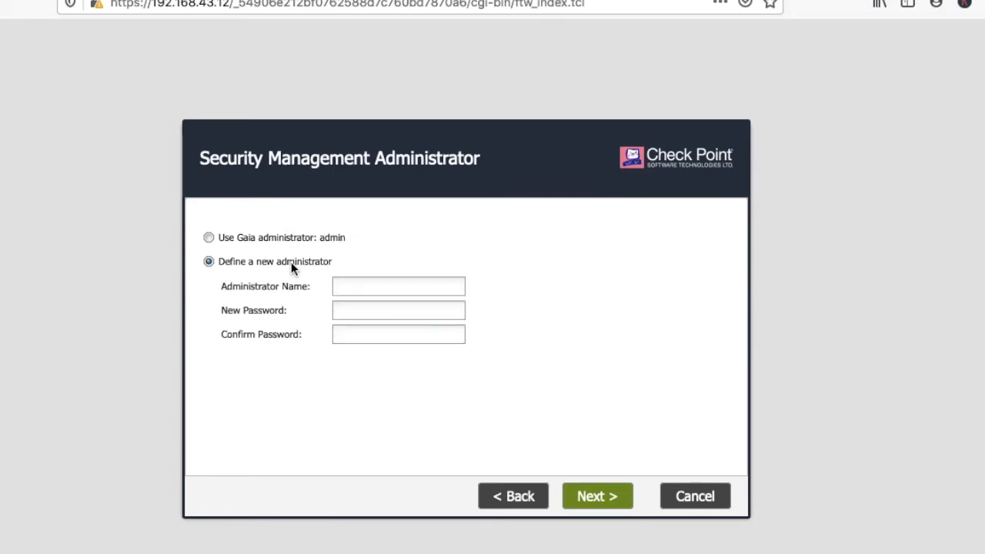
pyautogui.click(350, 287)
pyautogui.write('admin')
pyautogui.write('-1')
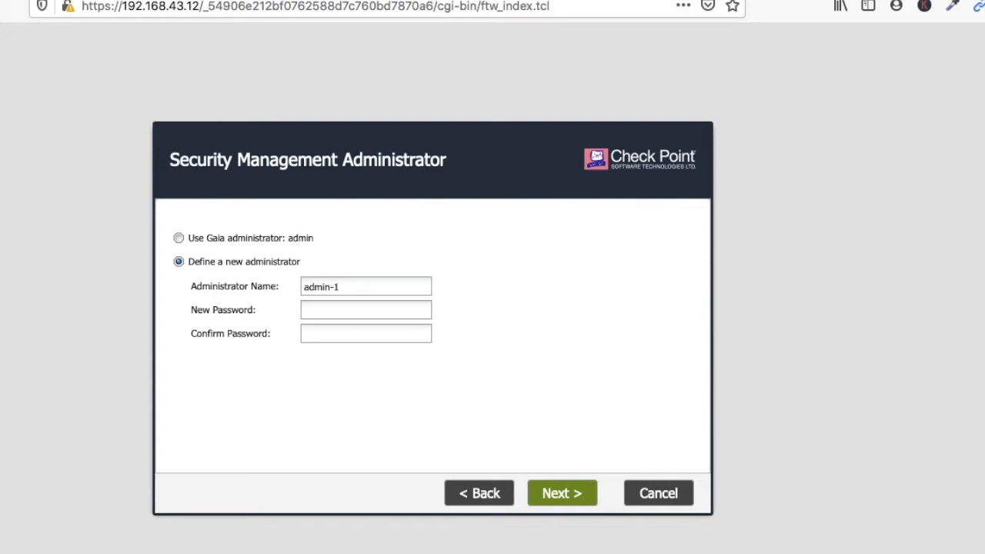
pyautogui.click(353, 308)
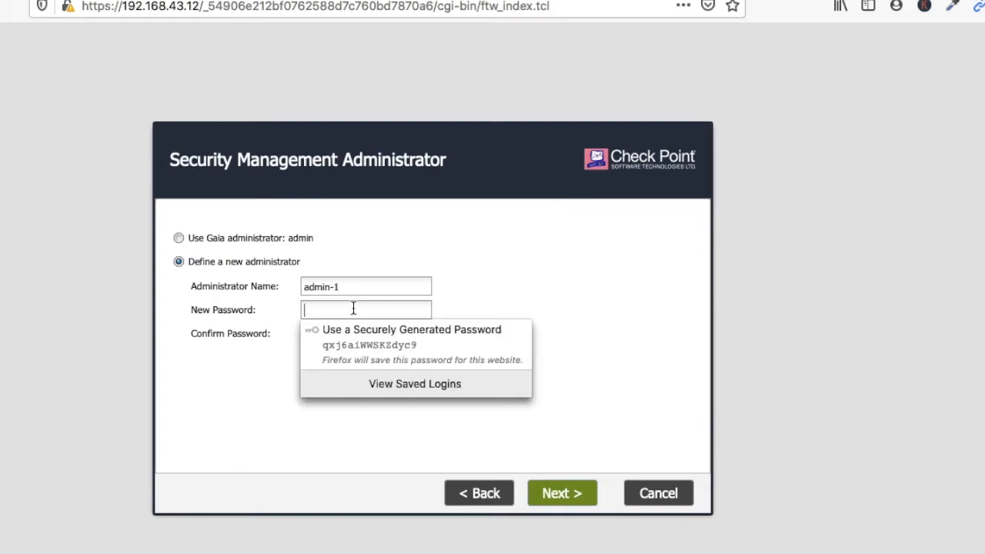
pyautogui.write('admin1234')
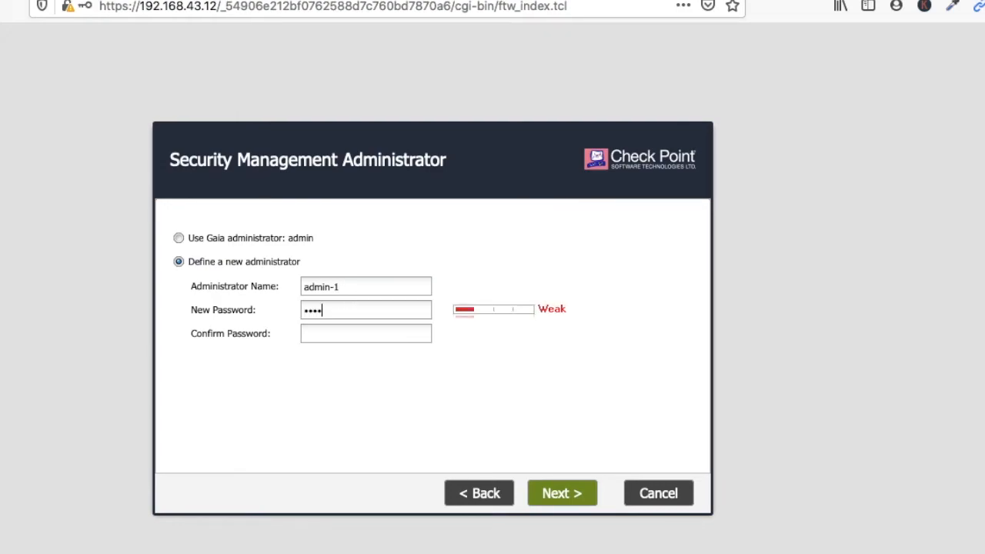
pyautogui.press('Tab')
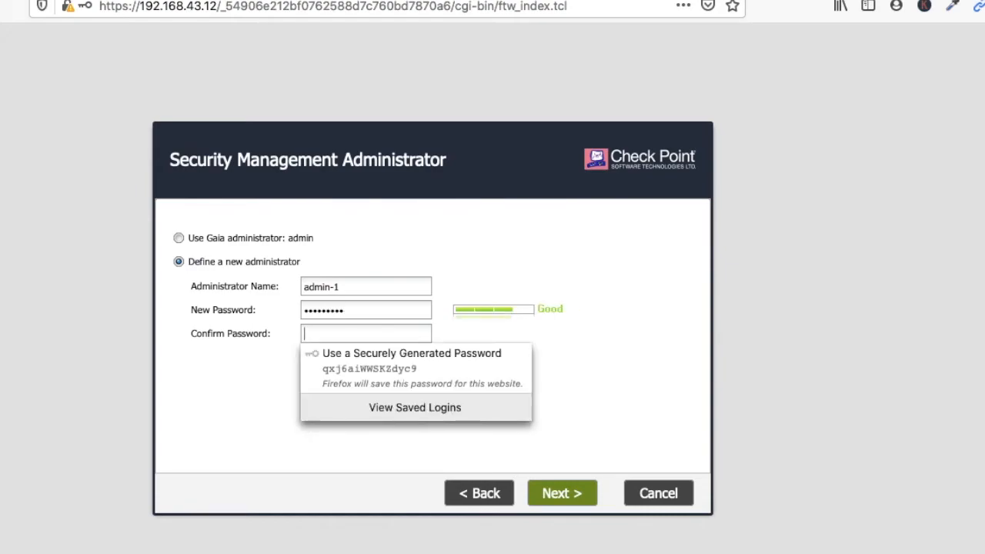
pyautogui.write('admin1234')
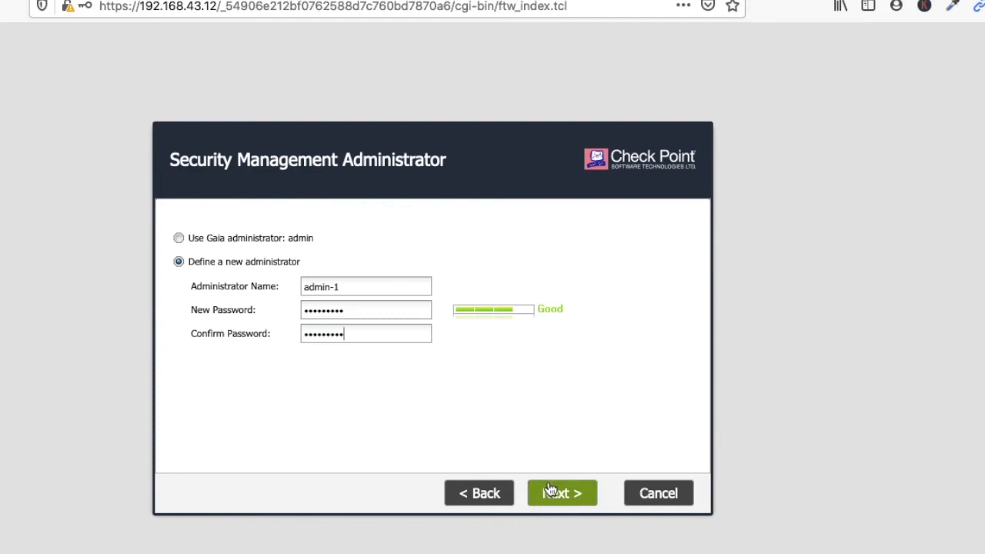
pyautogui.click(275, 238)
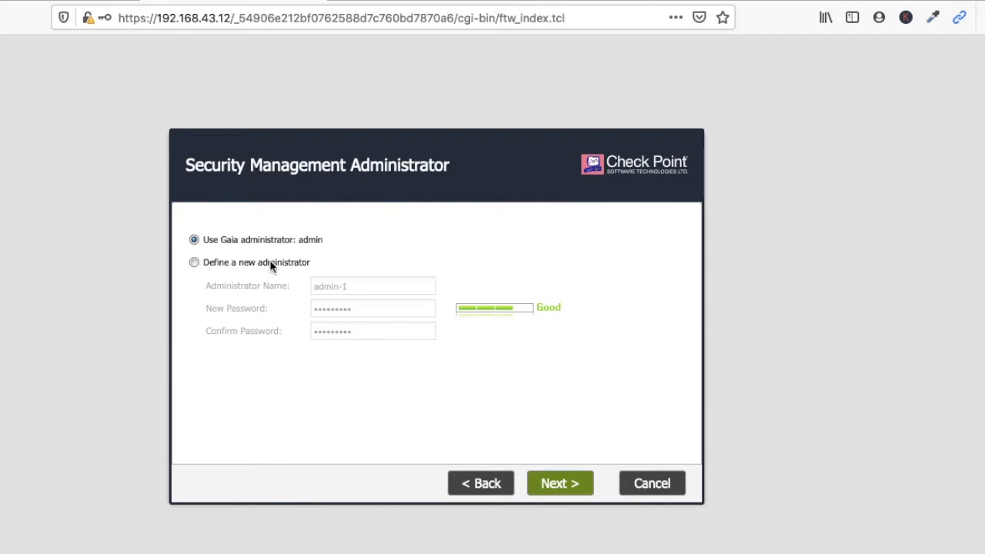
pyautogui.click(270, 263)
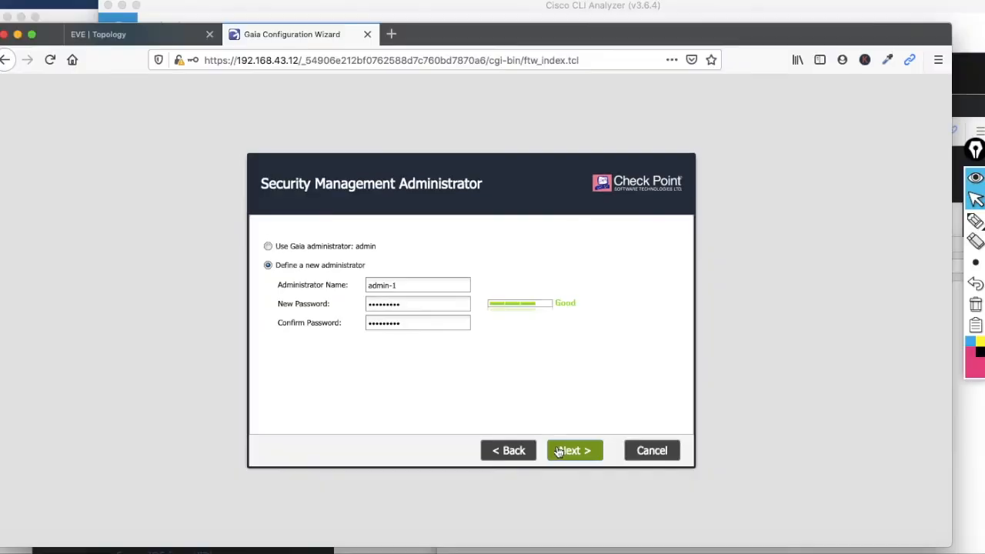
pyautogui.click(548, 484)
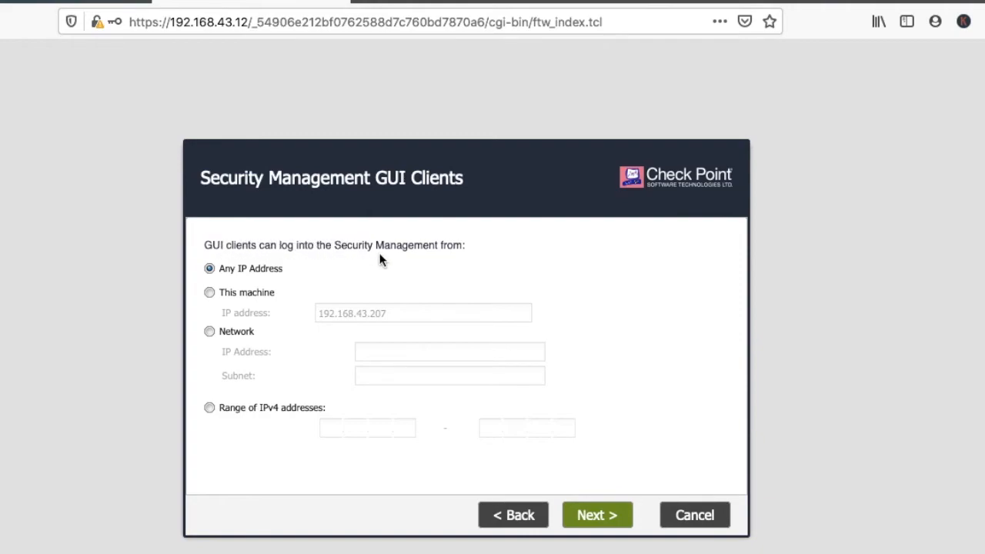
# After comparing the GUI client options, keep Any IP Address and proceed to the Summary.
pyautogui.click(247, 296)
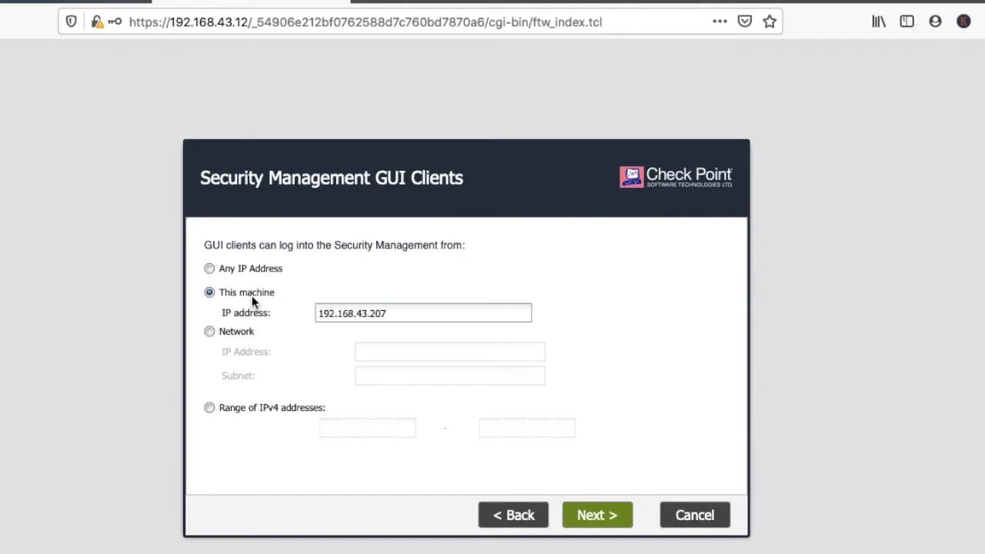
pyautogui.click(243, 336)
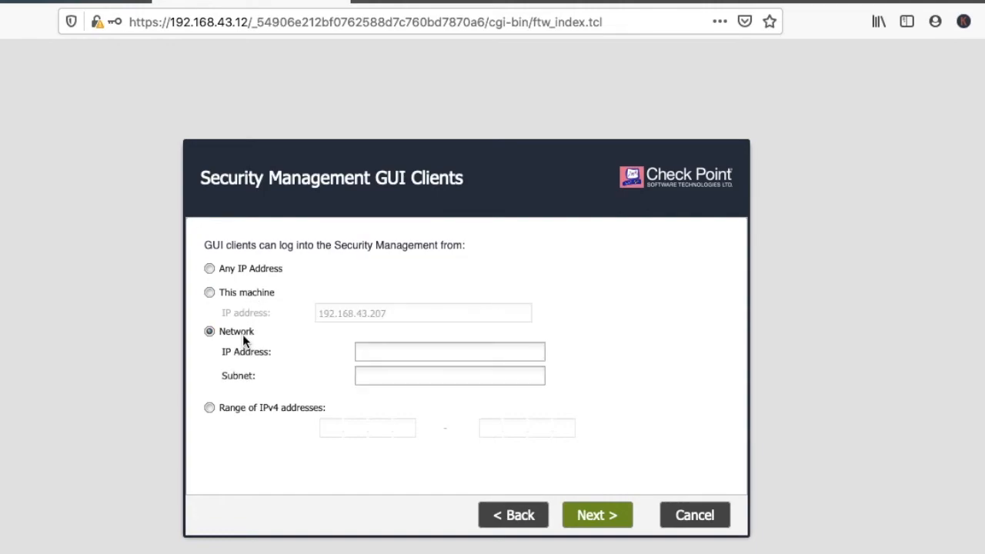
pyautogui.click(259, 416)
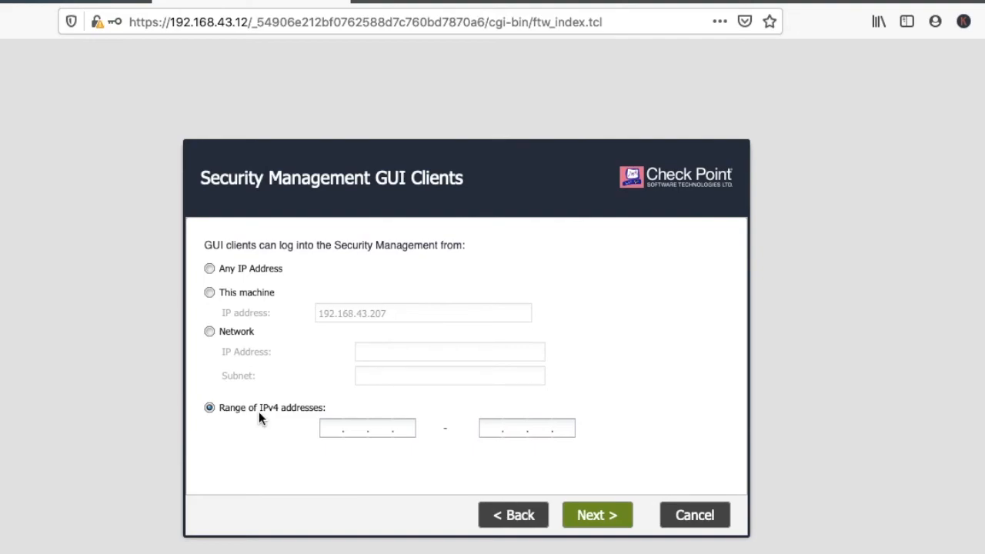
pyautogui.click(240, 269)
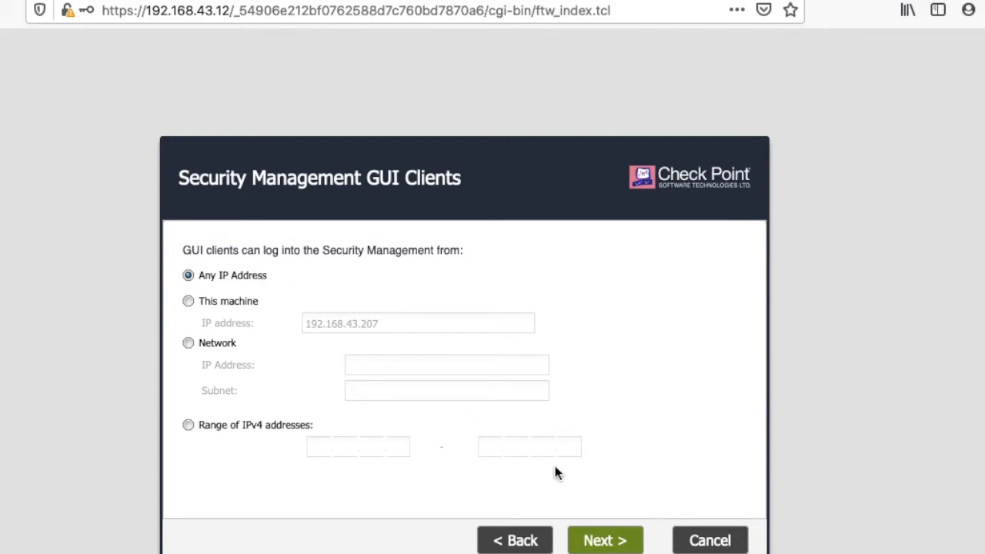
pyautogui.click(608, 540)
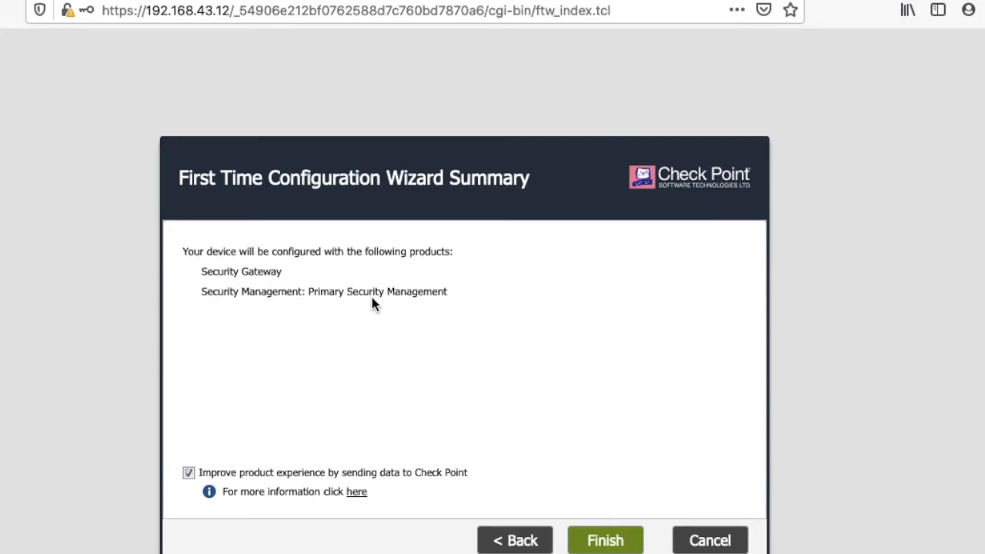
# Finish the wizard and confirm to start applying the first-time configuration.
pyautogui.click(606, 540)
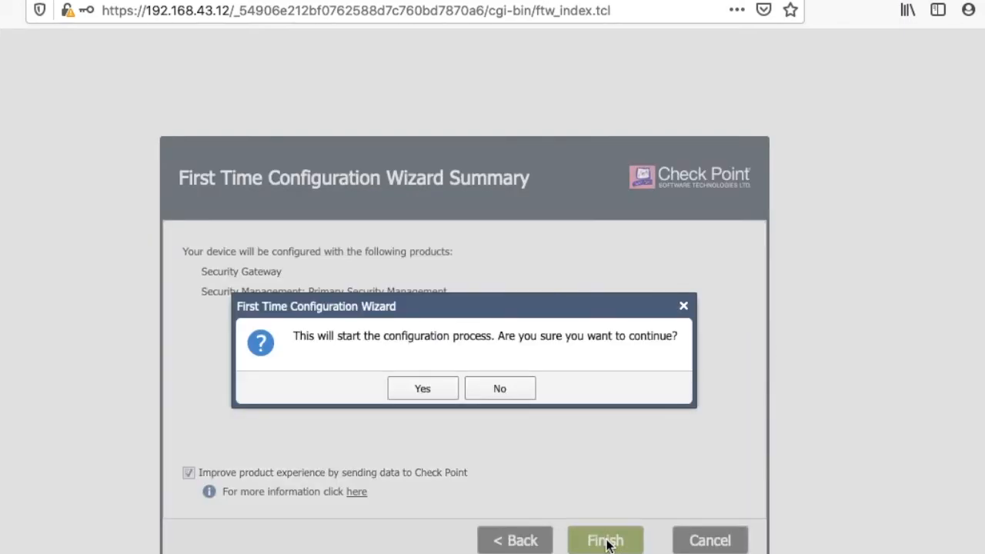
pyautogui.click(437, 388)
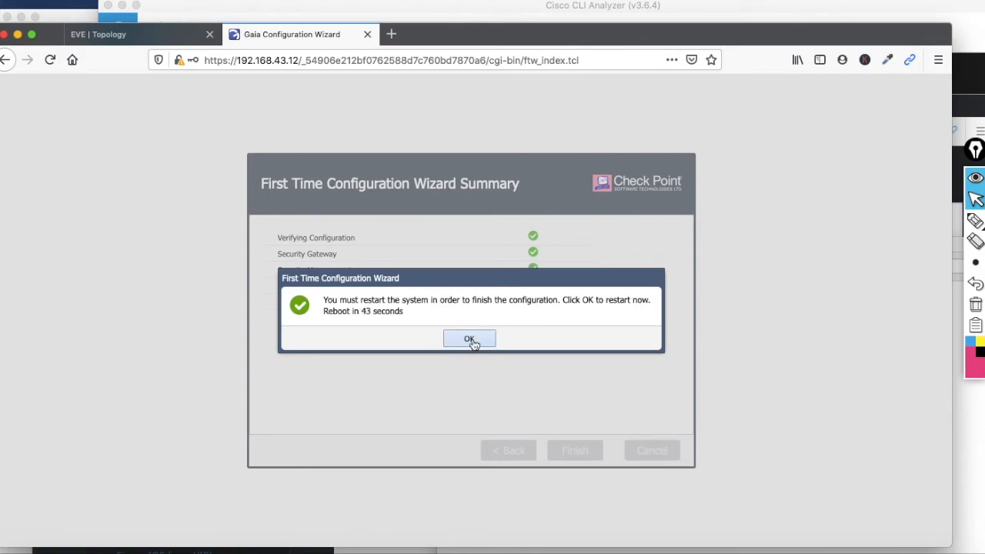
# Reboot the gateway, then sign back into Gaia Portal as admin without saving the login.
pyautogui.click(469, 339)
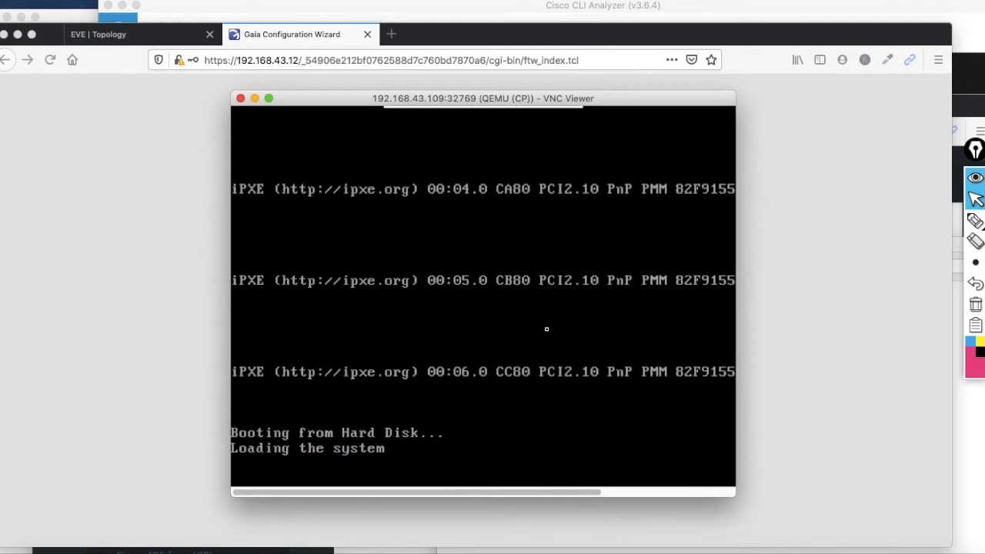
pyautogui.moveTo(326, 105); pyautogui.dragTo(598, 86)
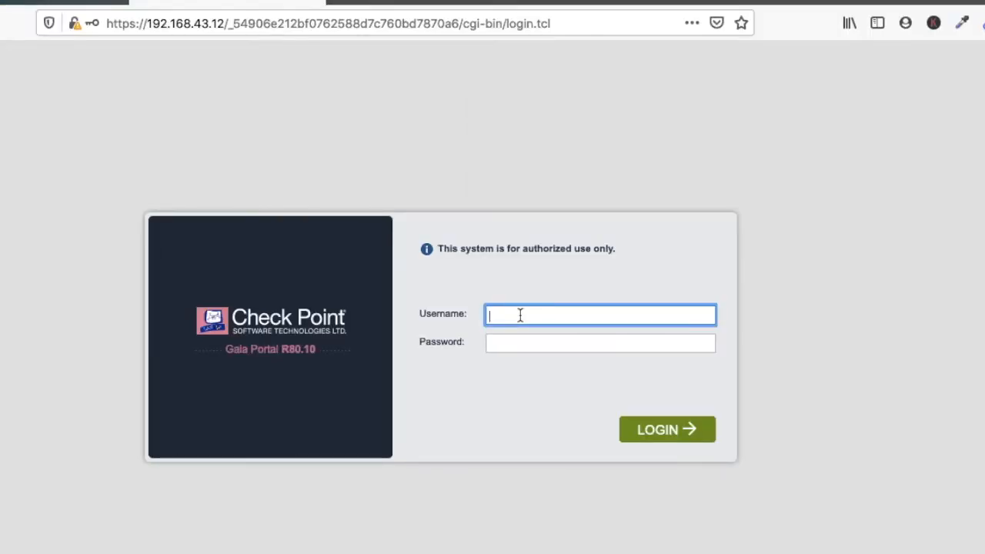
pyautogui.write('admin')
pyautogui.press('Tab')
pyautogui.write('admin123')
pyautogui.press('Return')
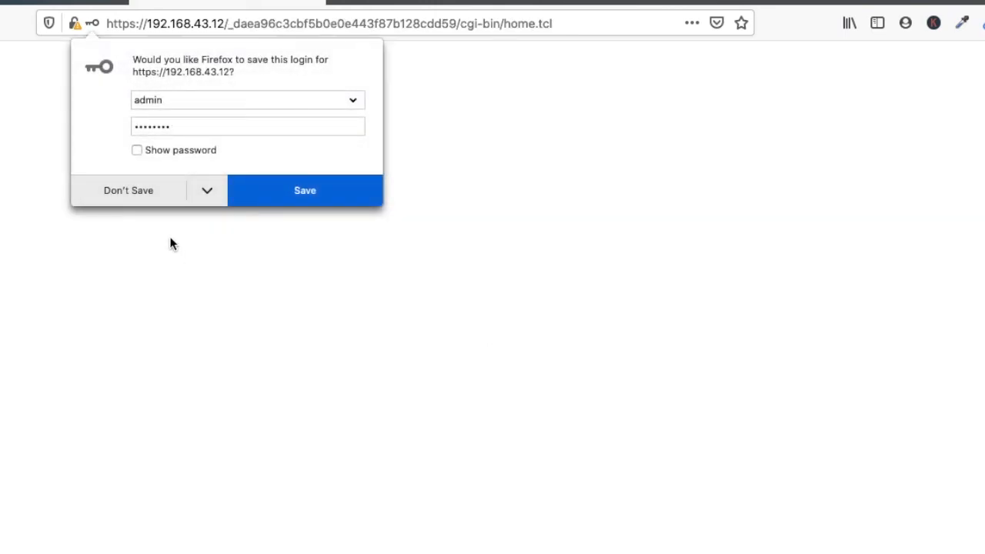
pyautogui.click(157, 187)
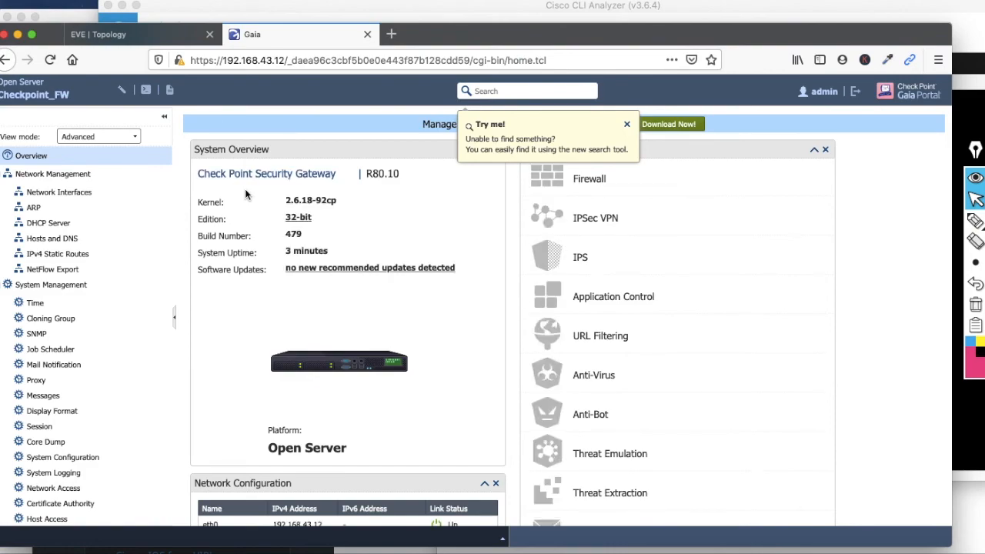
pyautogui.scroll(-4, 345, 406)
pyautogui.scroll(4, 346, 406)
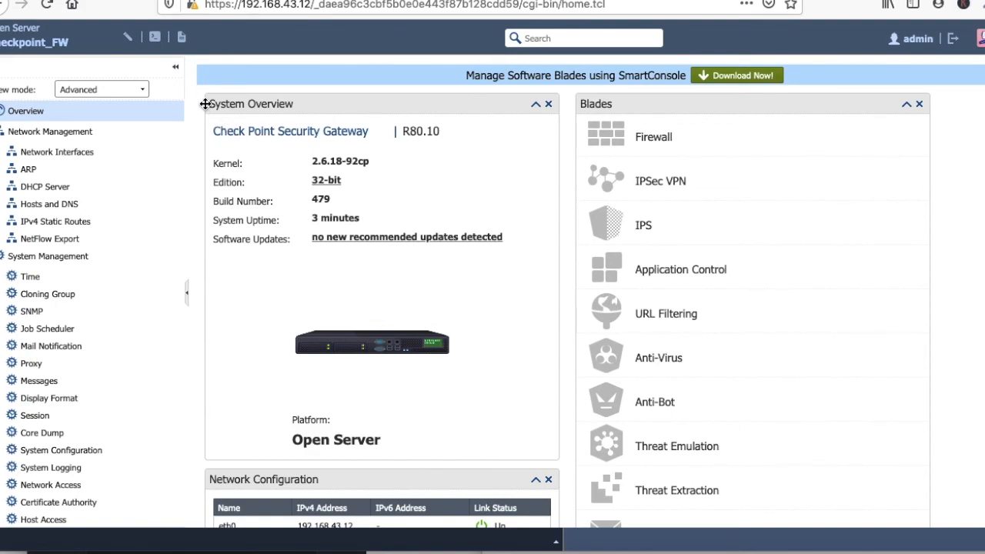
pyautogui.moveTo(215, 131); pyautogui.dragTo(460, 133)
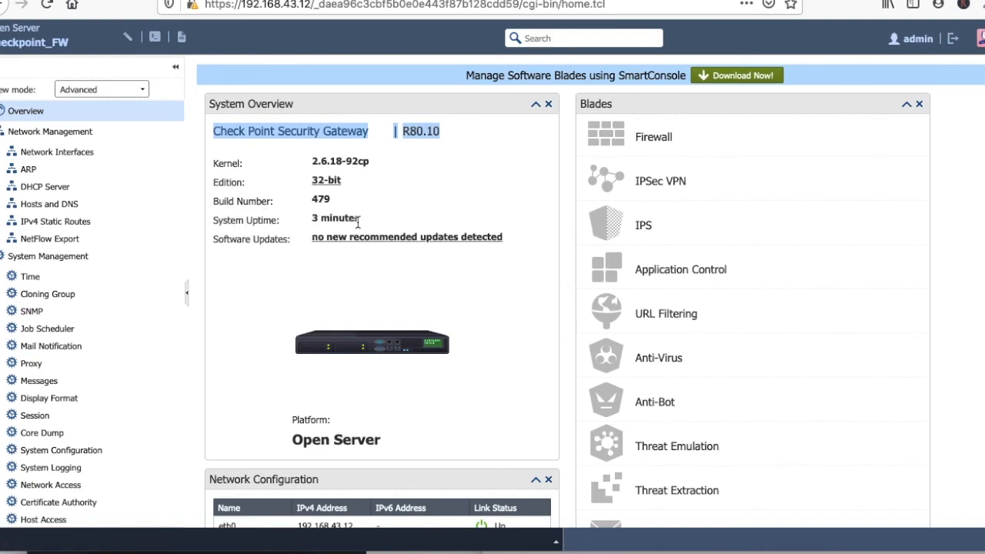
pyautogui.moveTo(313, 217); pyautogui.dragTo(407, 221)
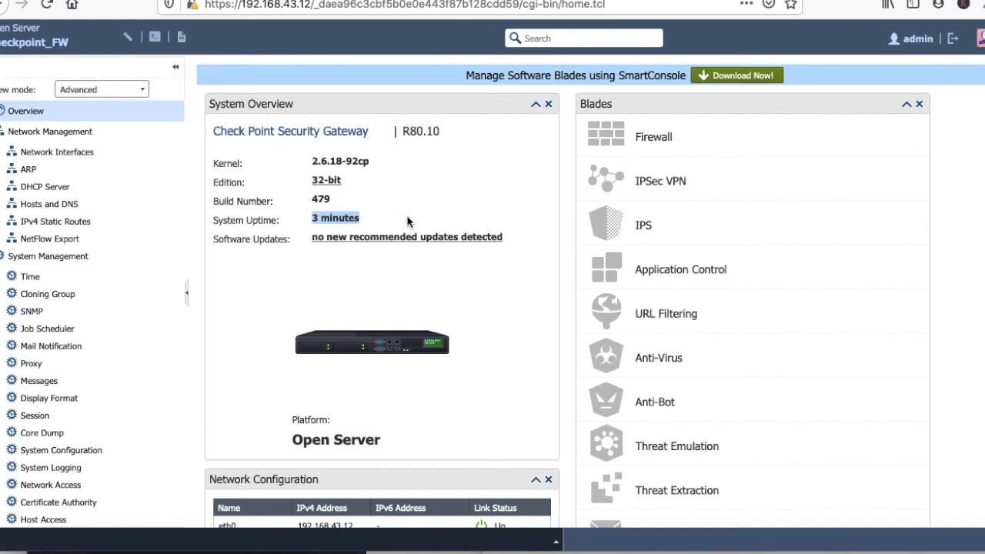
pyautogui.click(415, 280)
pyautogui.scroll(-3, 415, 279)
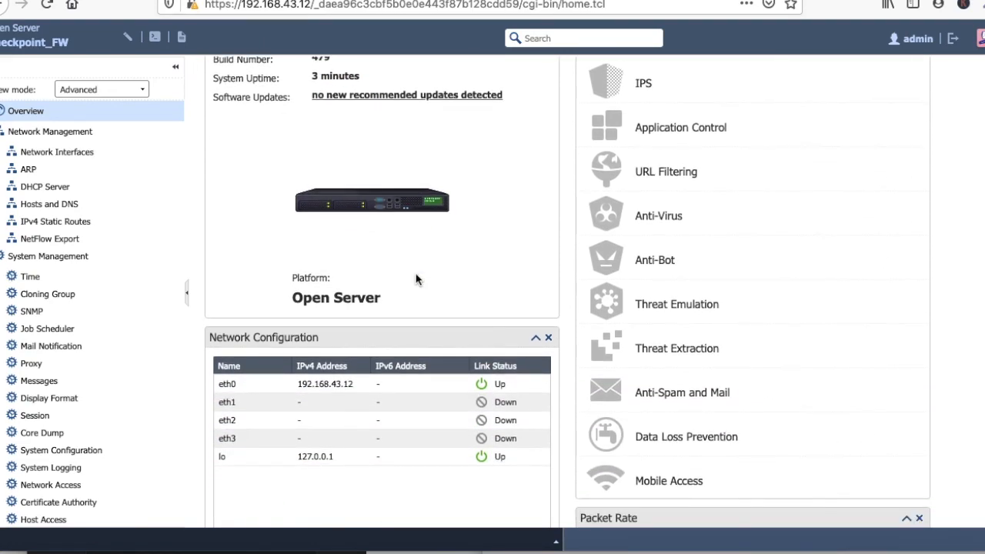
pyautogui.scroll(-4, 415, 277)
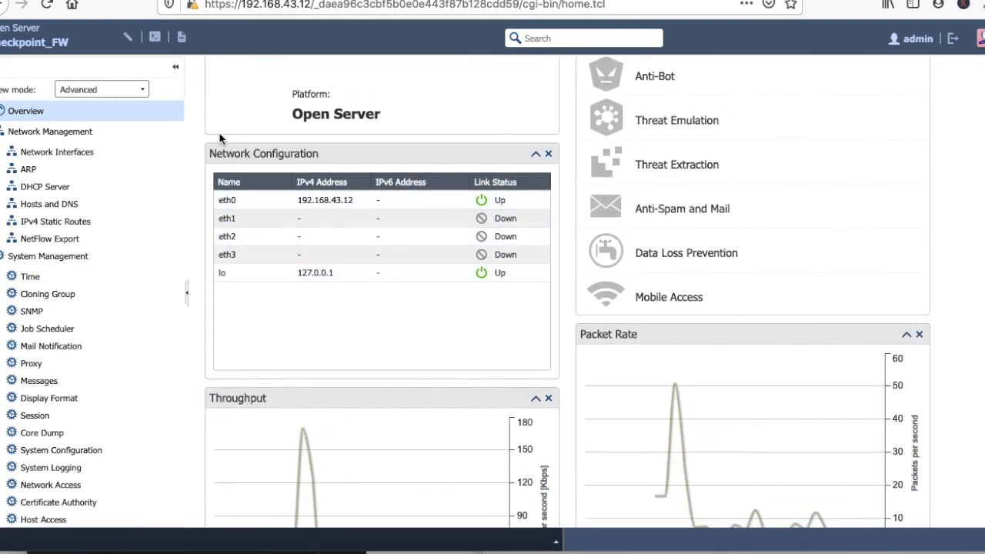
pyautogui.scroll(-4, 436, 317)
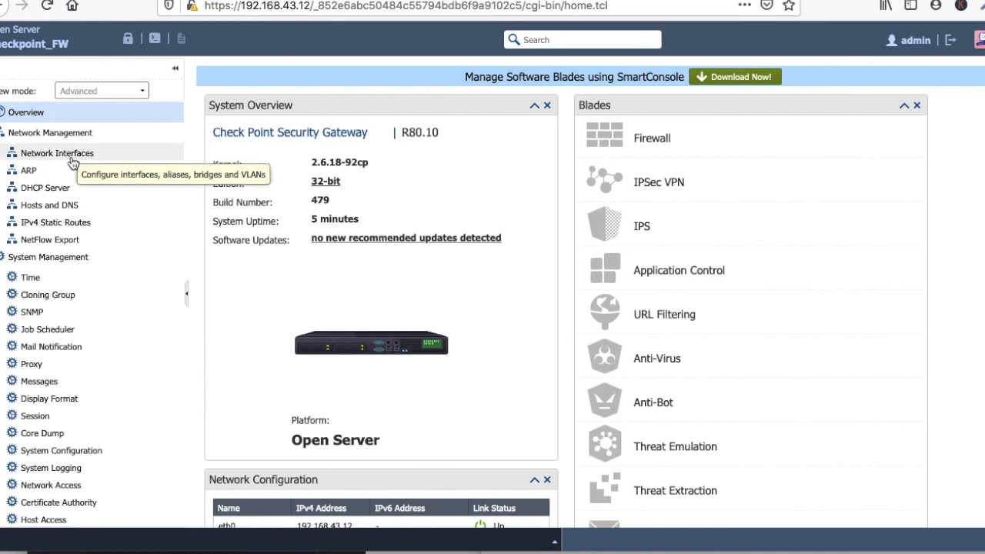
# View the Network Interfaces page, then the IPv4 Static Routes page showing only the default route.
pyautogui.click(72, 160)
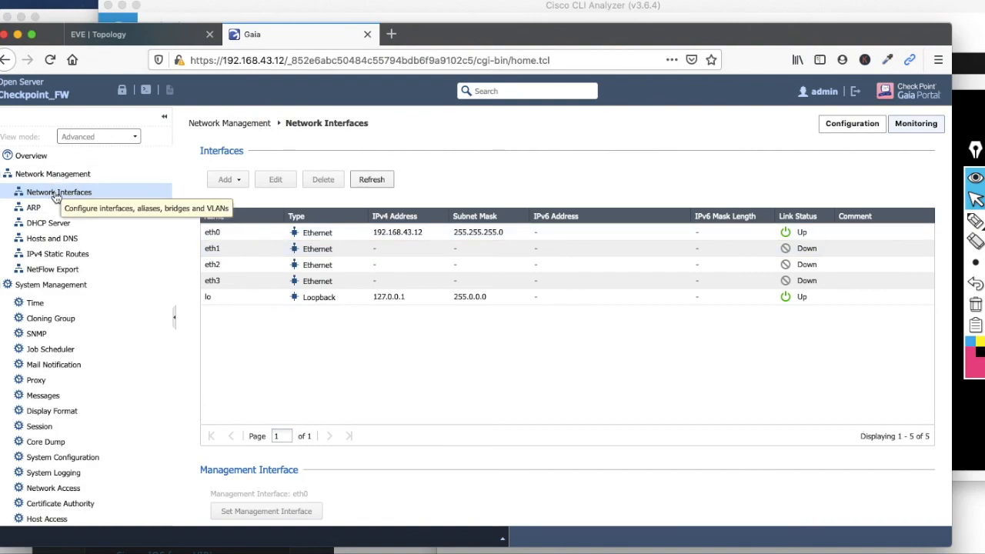
pyautogui.click(48, 256)
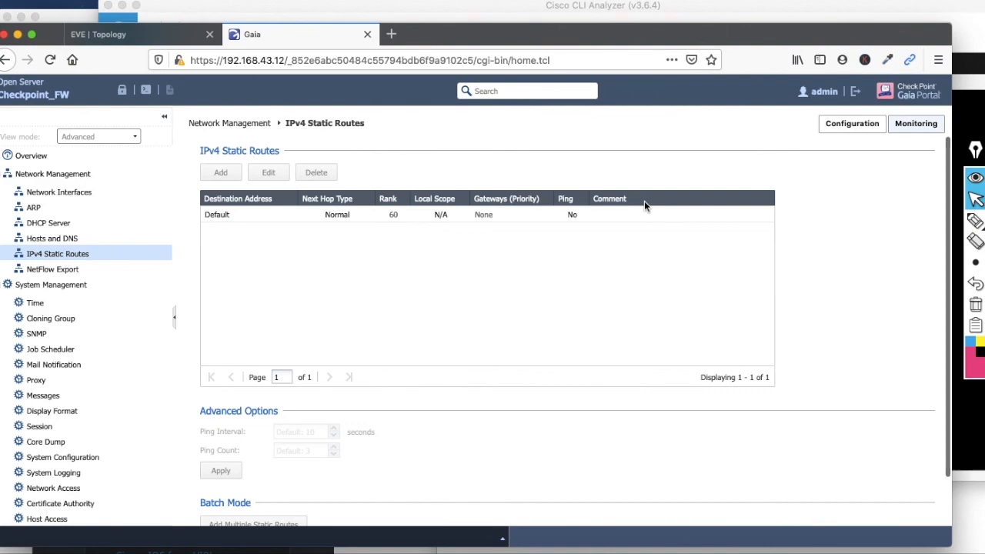